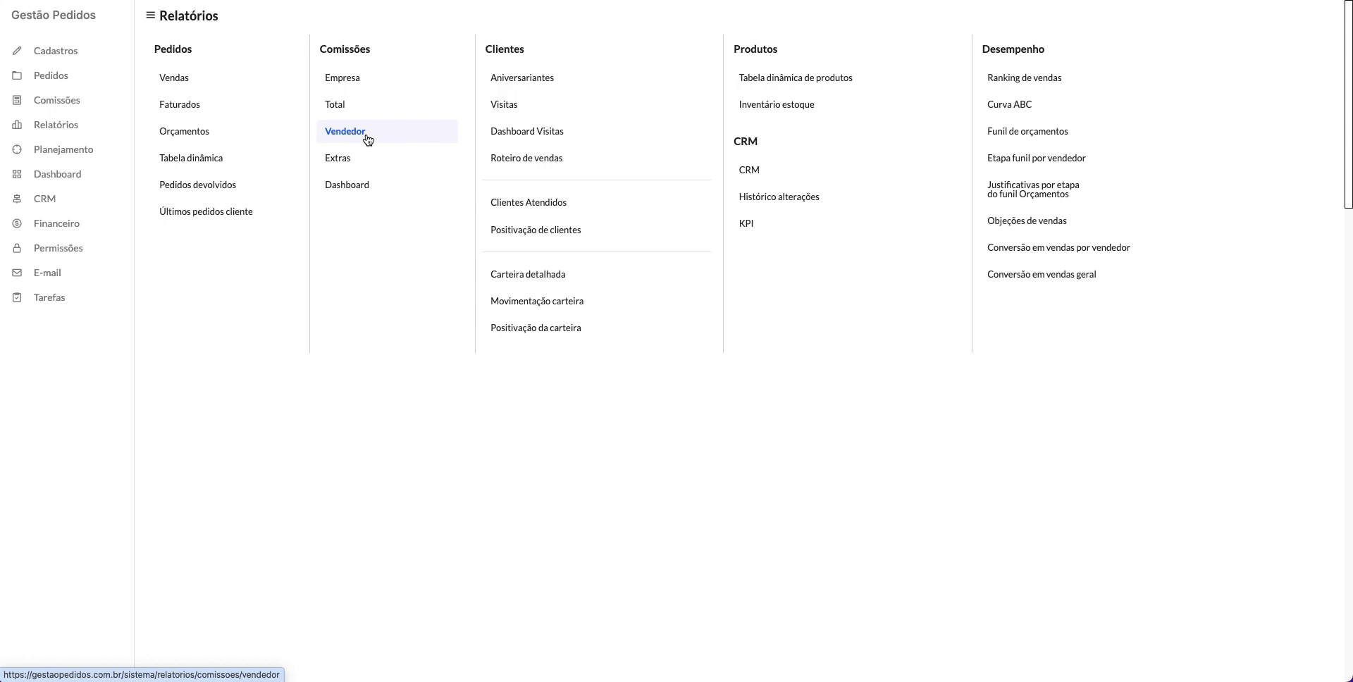
Step: Open the total commissions report and choose Vencimento comissão as the date type to search by
click(335, 105)
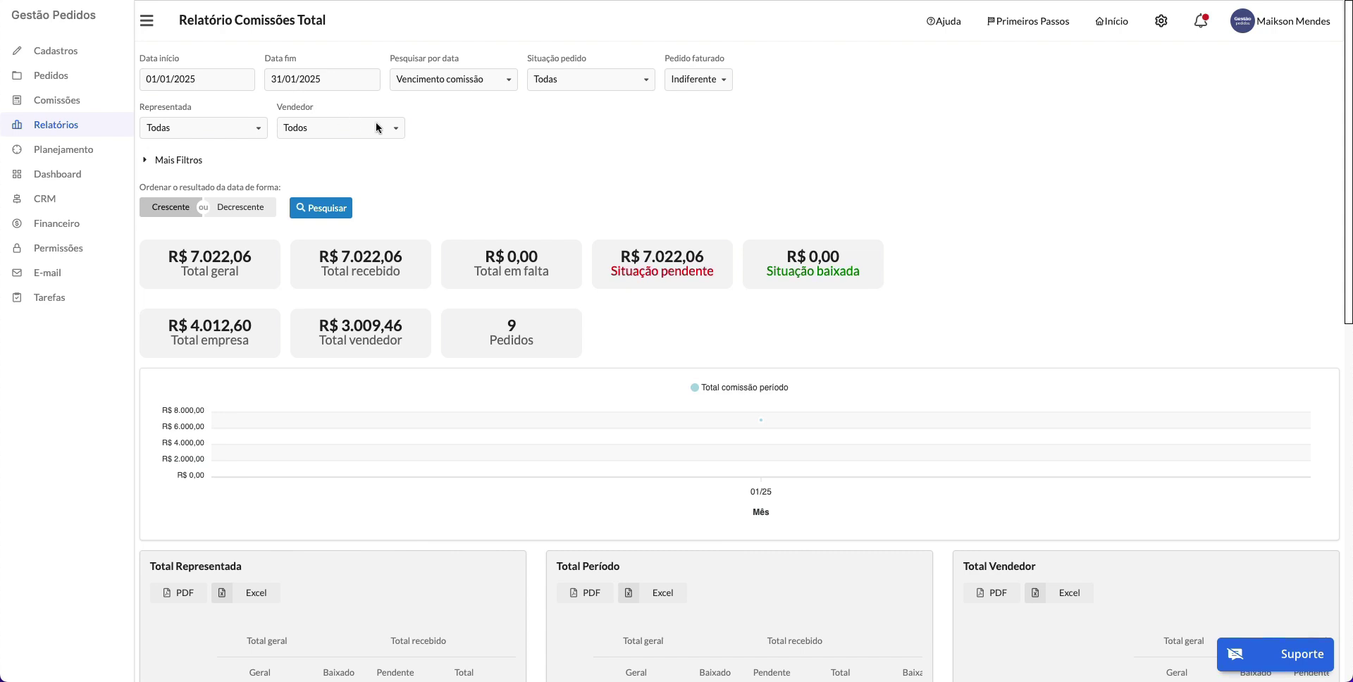
click(503, 84)
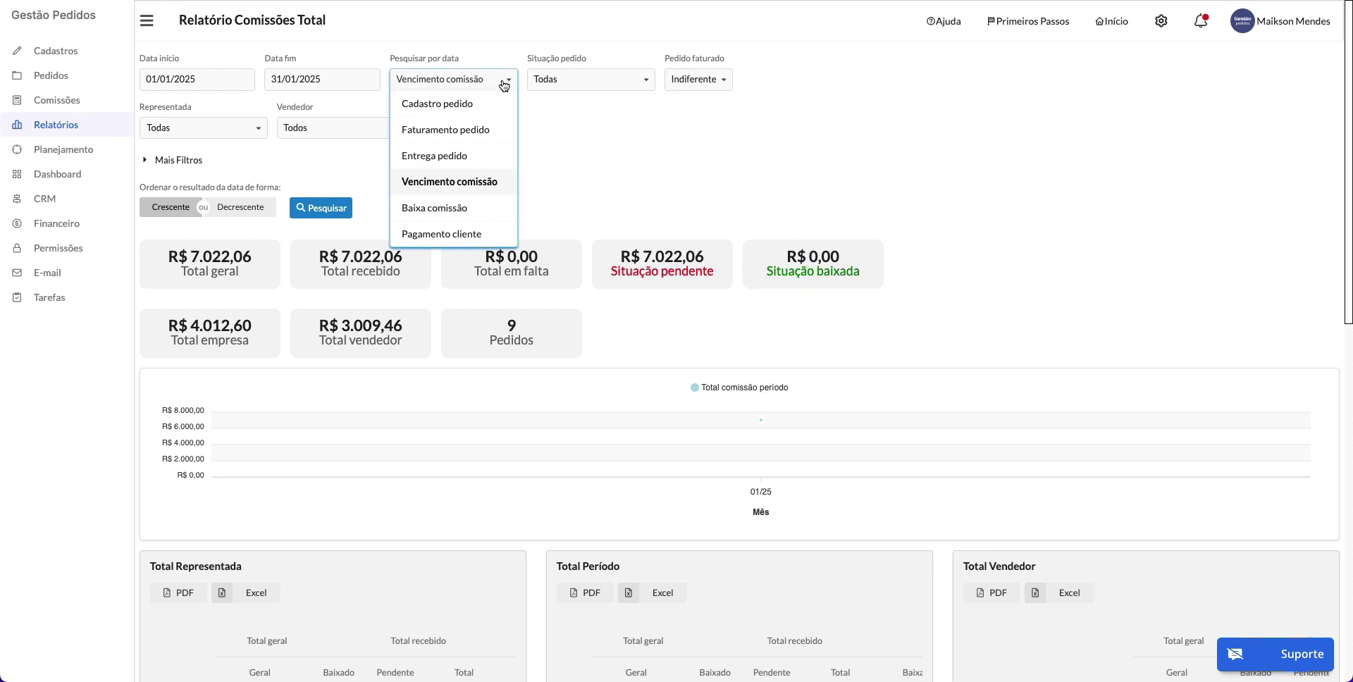
click(482, 185)
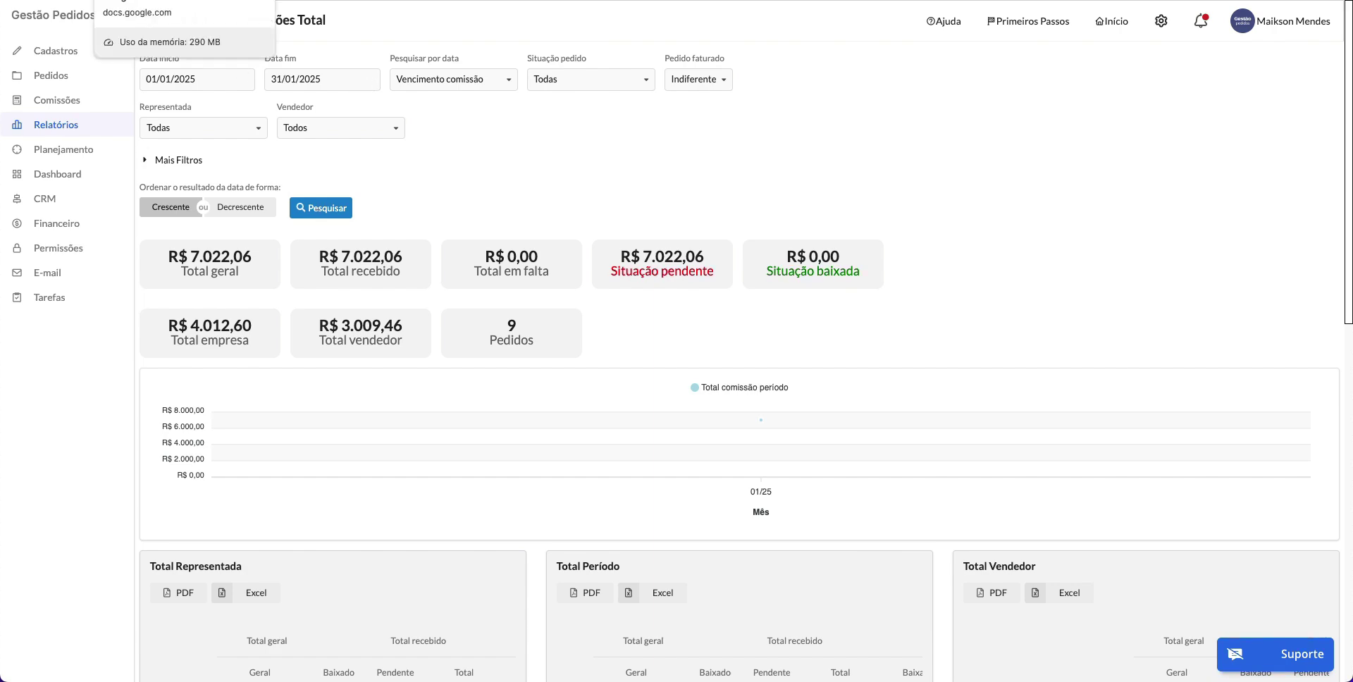
Step: Switch to the Exemplo Comissao spreadsheet in Google Sheets and examine the first example order and the Data vencimento comissao column
click(166, 0)
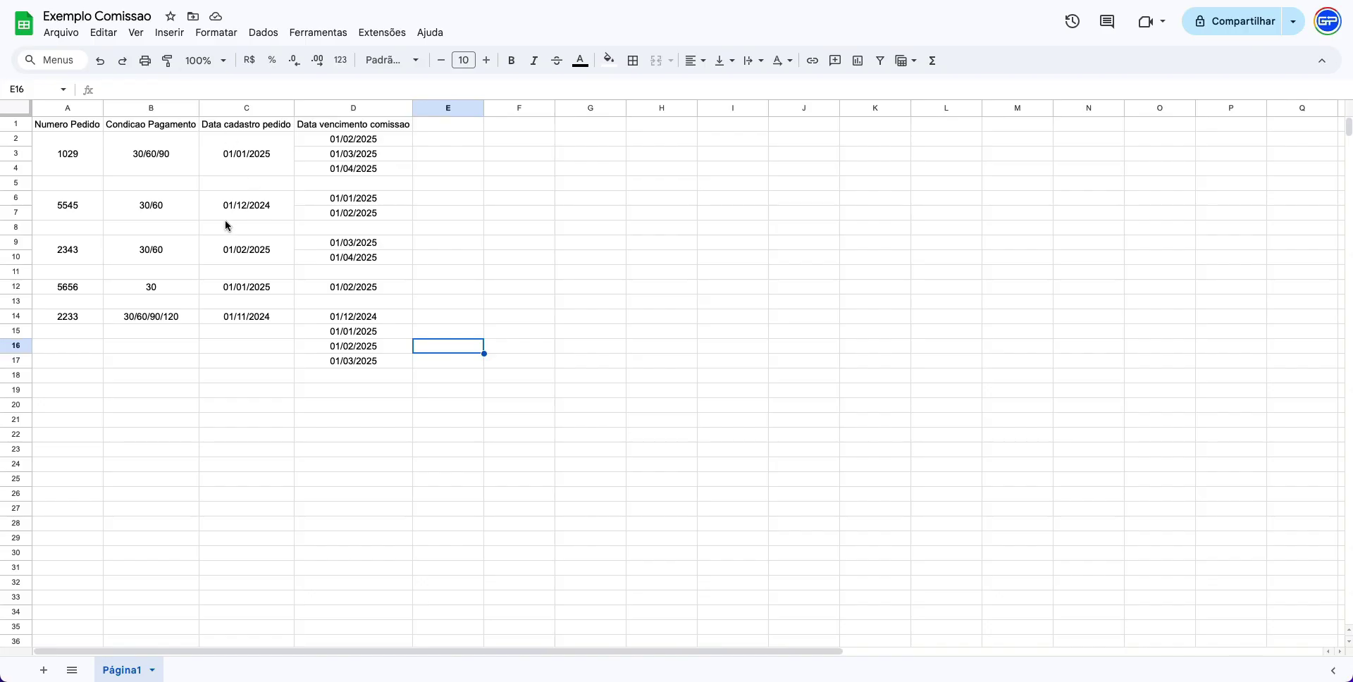
click(77, 158)
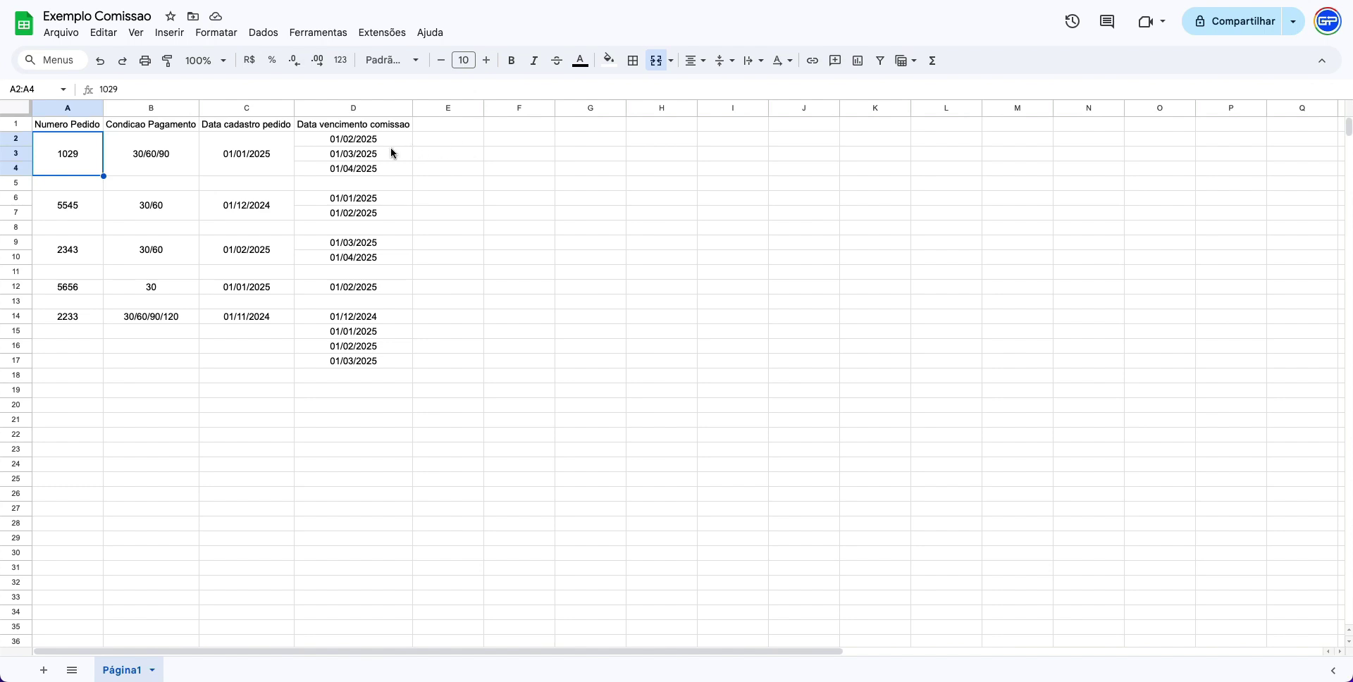
click(360, 128)
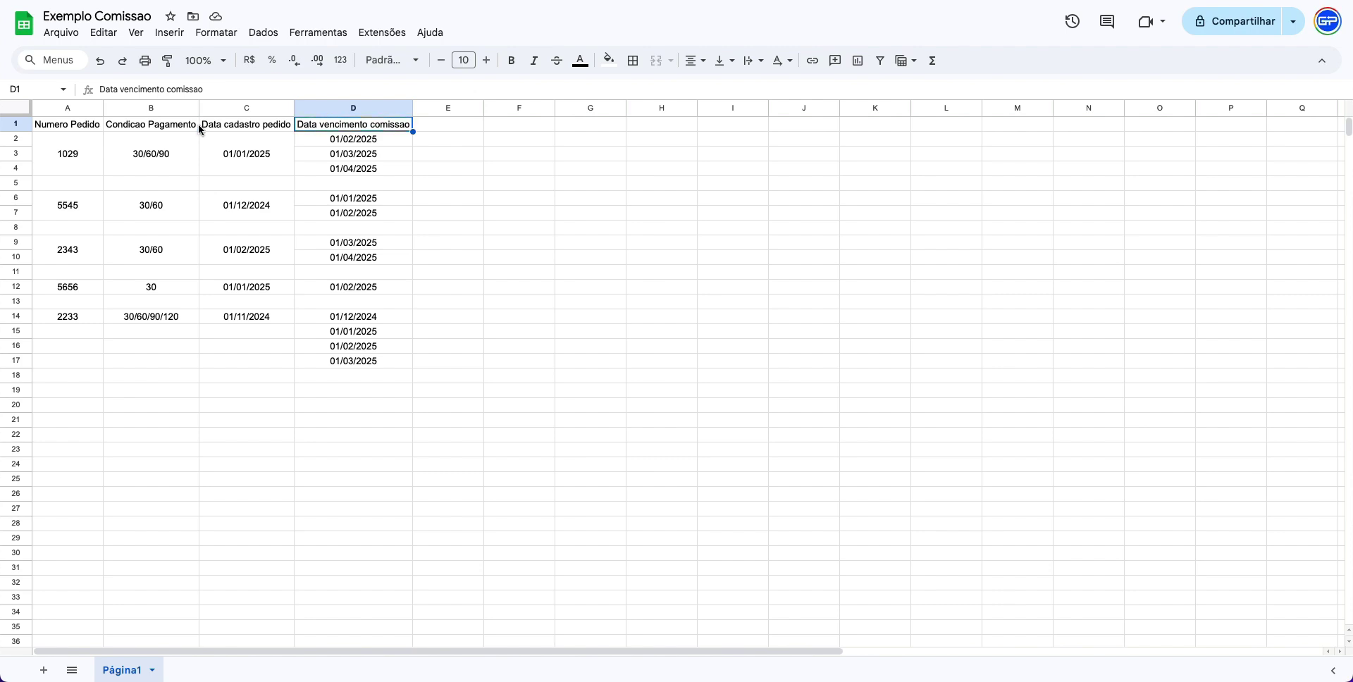
Step: Create a filter on the Data vencimento comissao column and show only the rows dated 01/02/2025
click(83, 129)
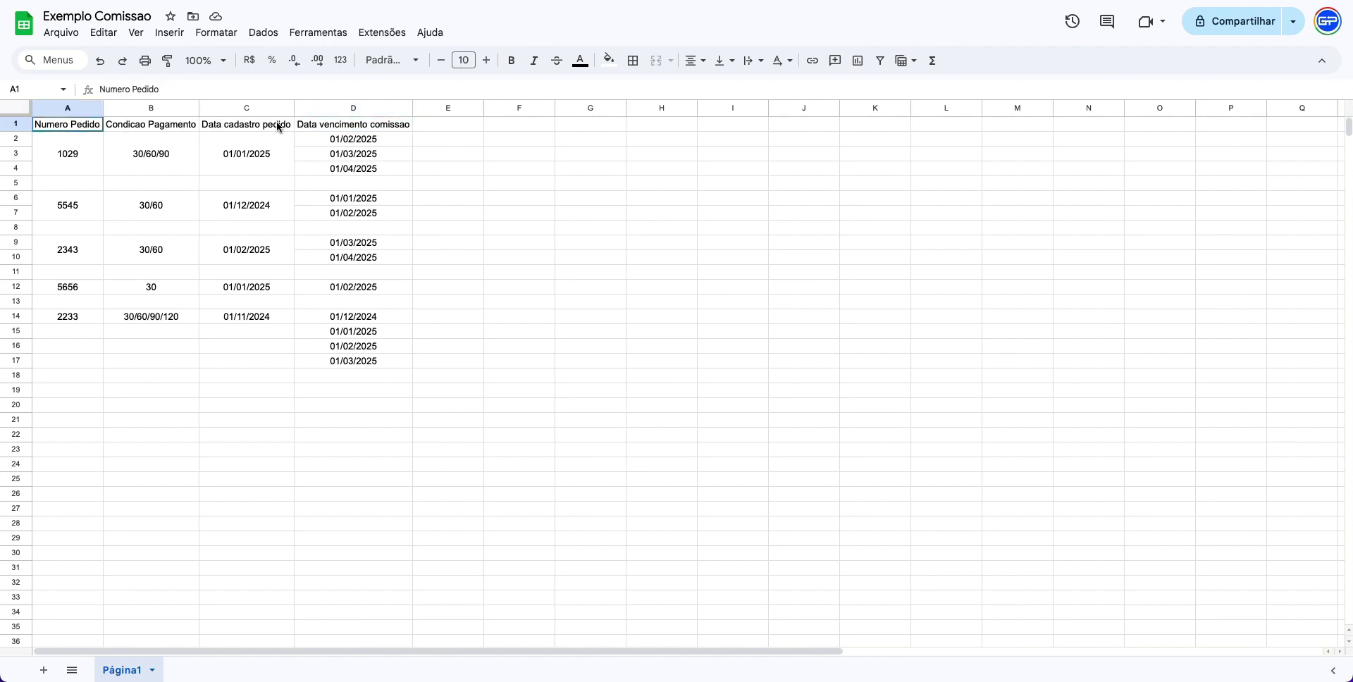
shift+click(348, 126)
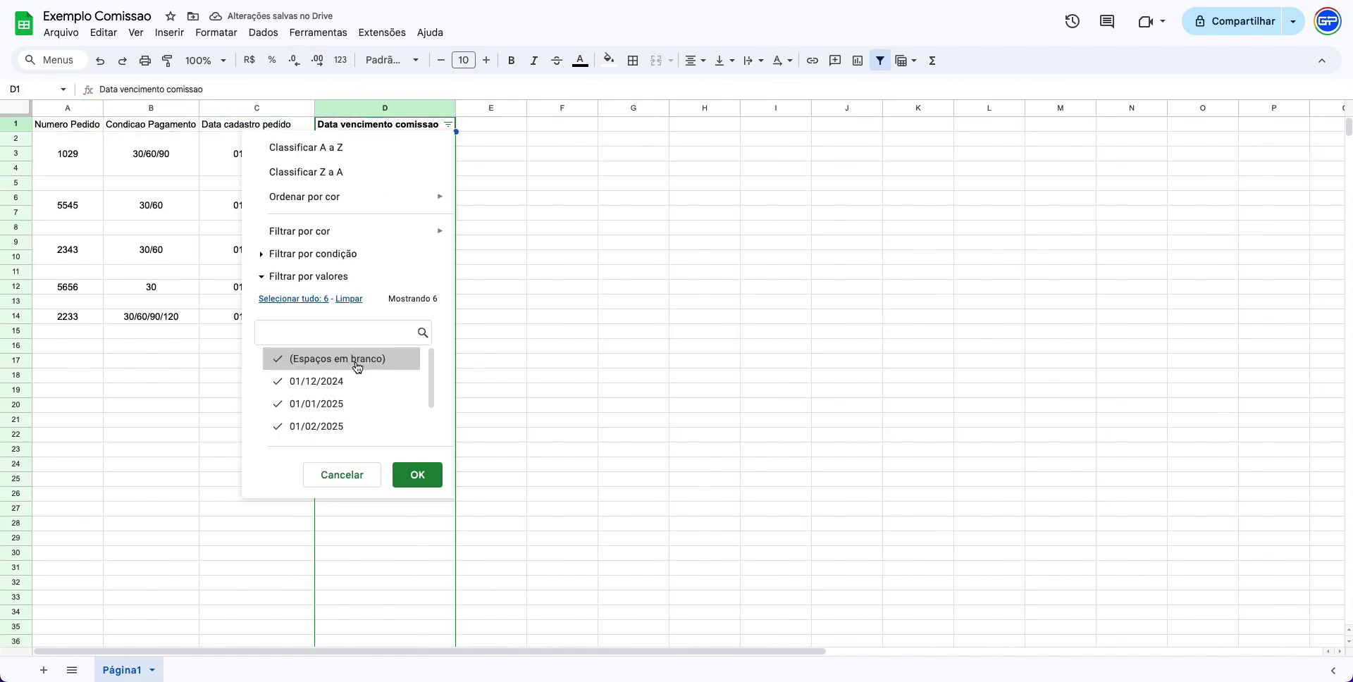
click(351, 299)
click(346, 328)
text(02)
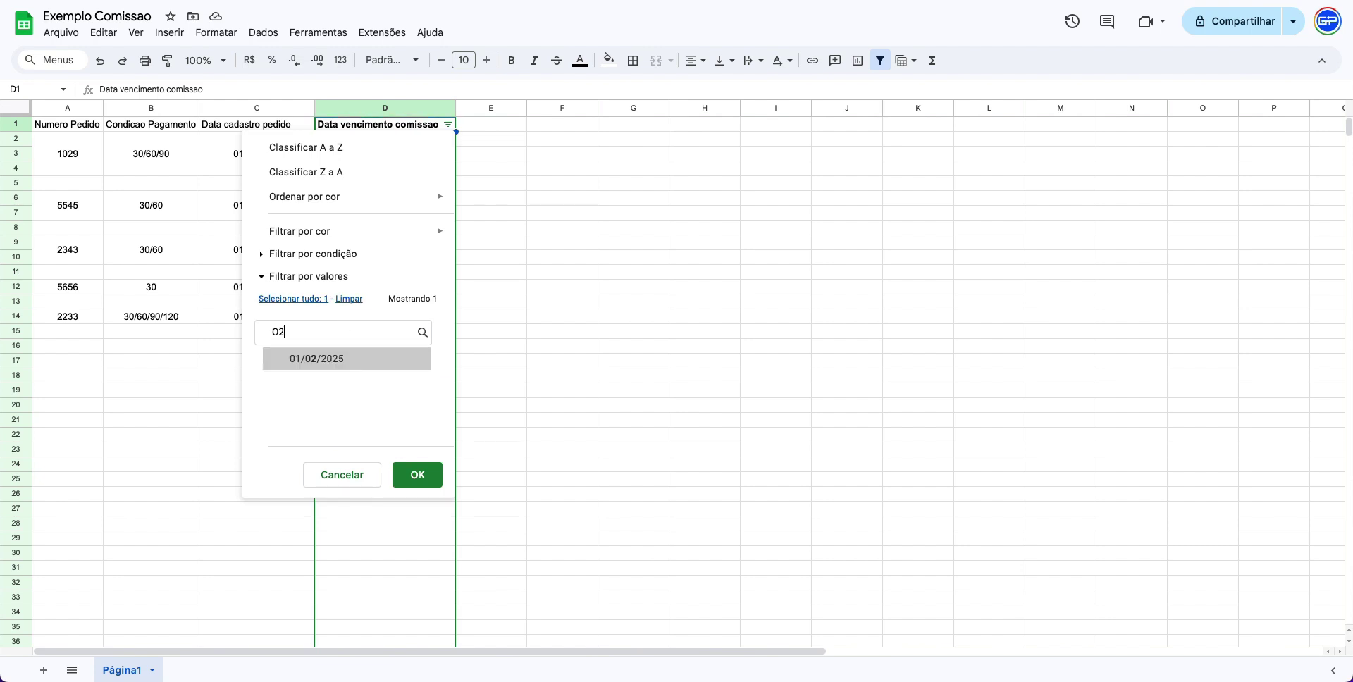
click(313, 366)
click(425, 474)
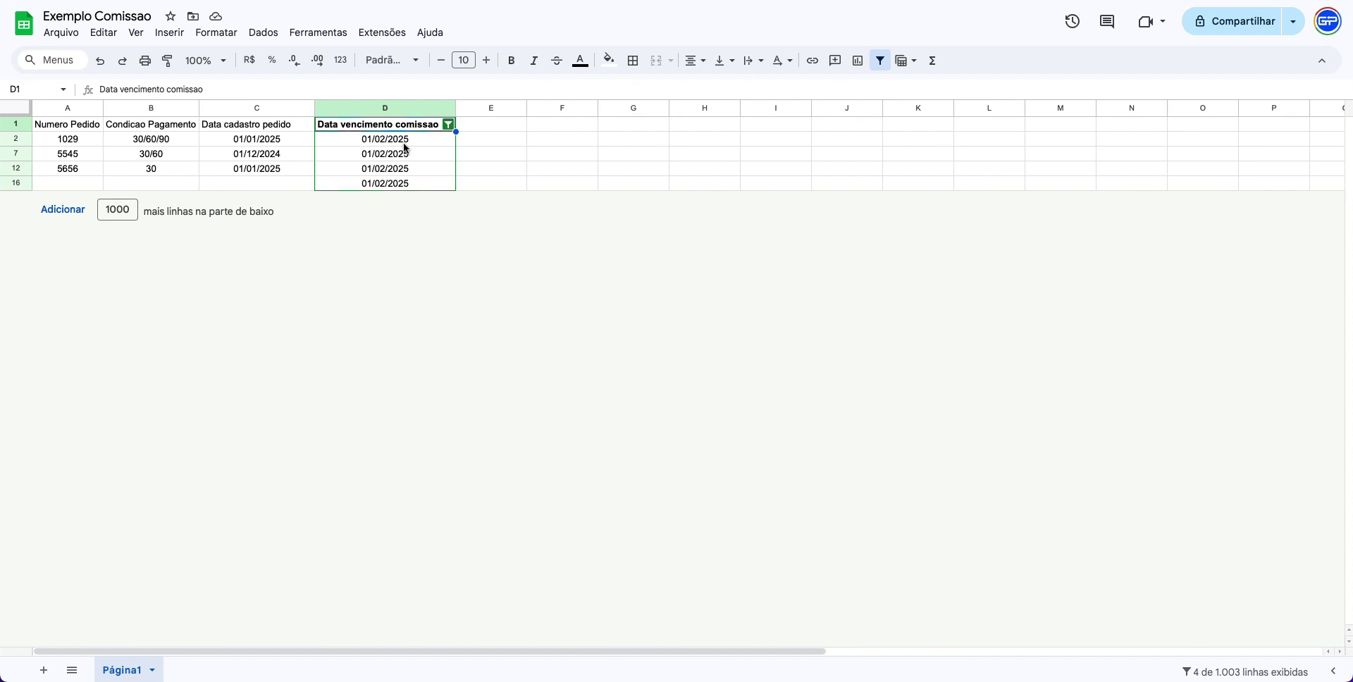
Step: Clear all selected values in the Data vencimento comissao filter and remove the filter from the sheet
click(448, 124)
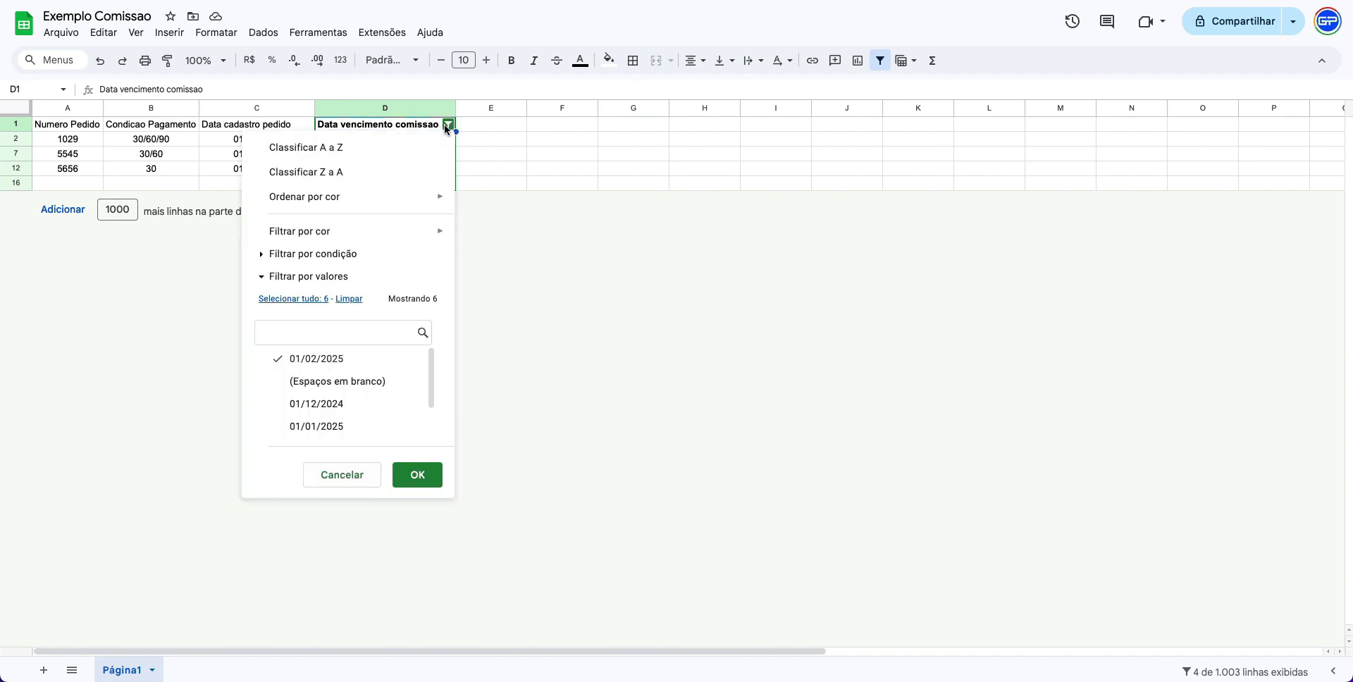
click(349, 299)
click(431, 478)
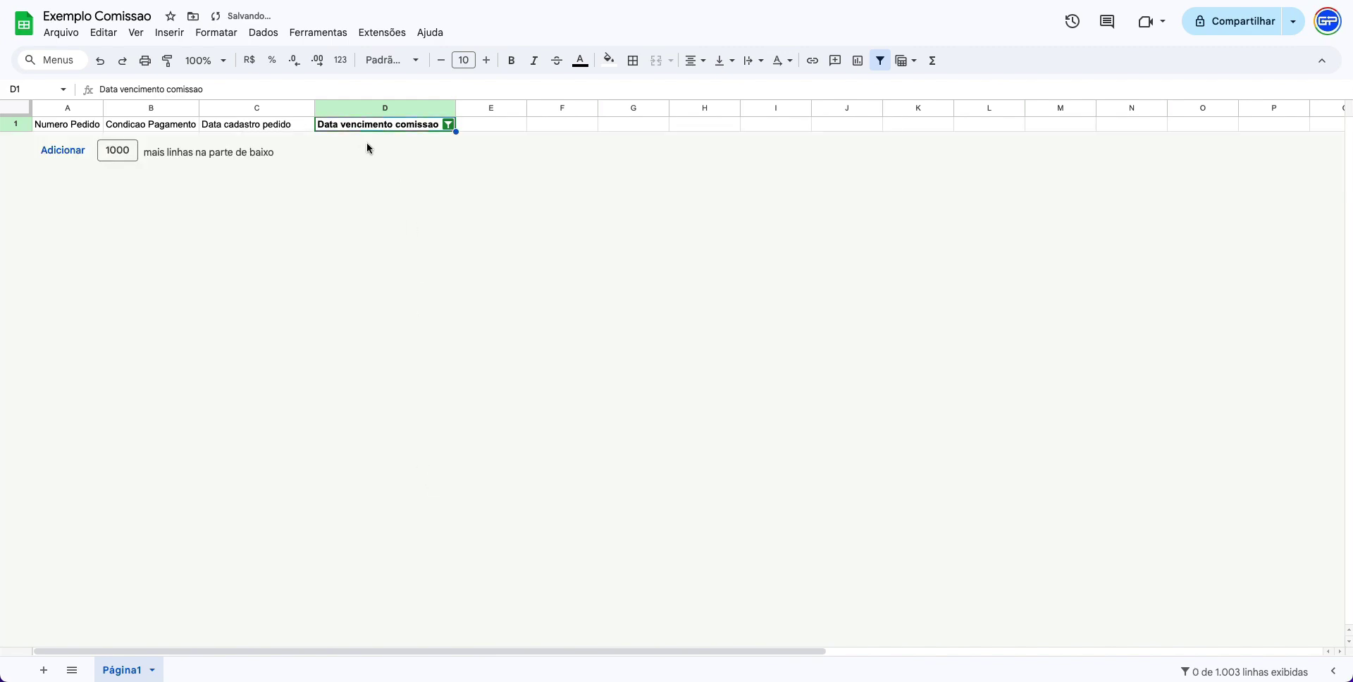
click(260, 33)
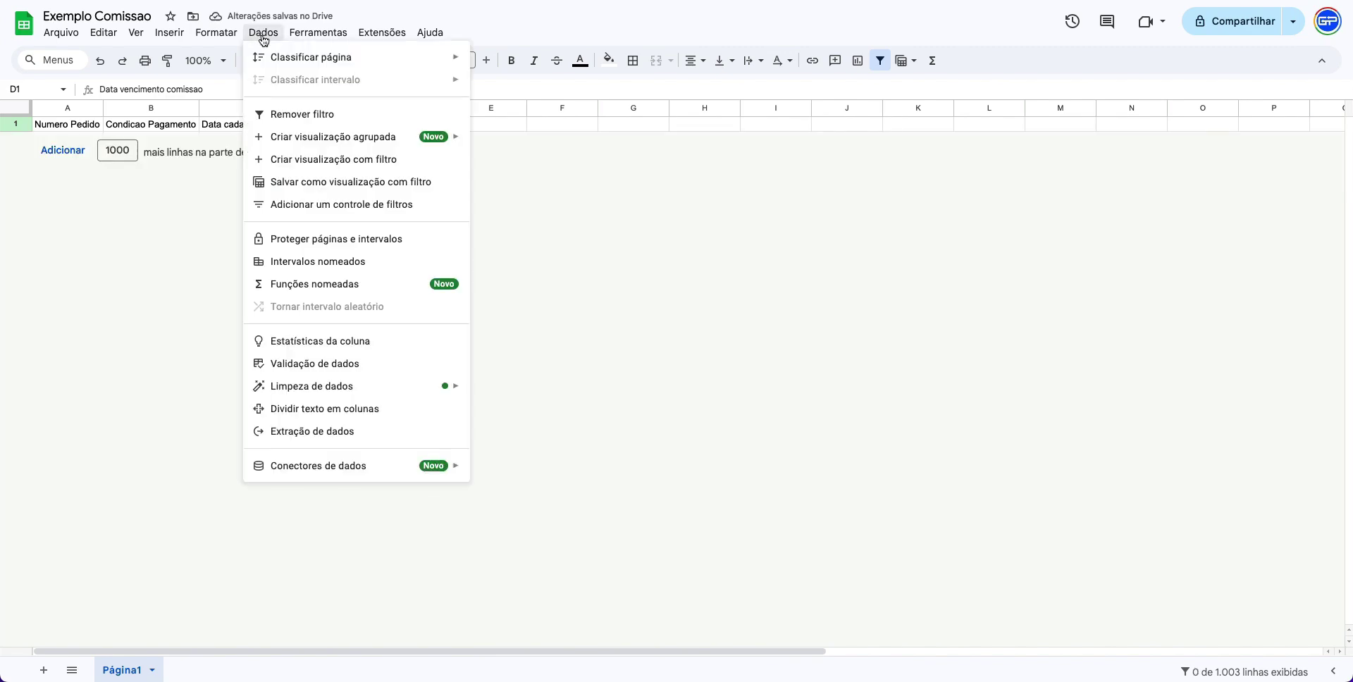
click(303, 117)
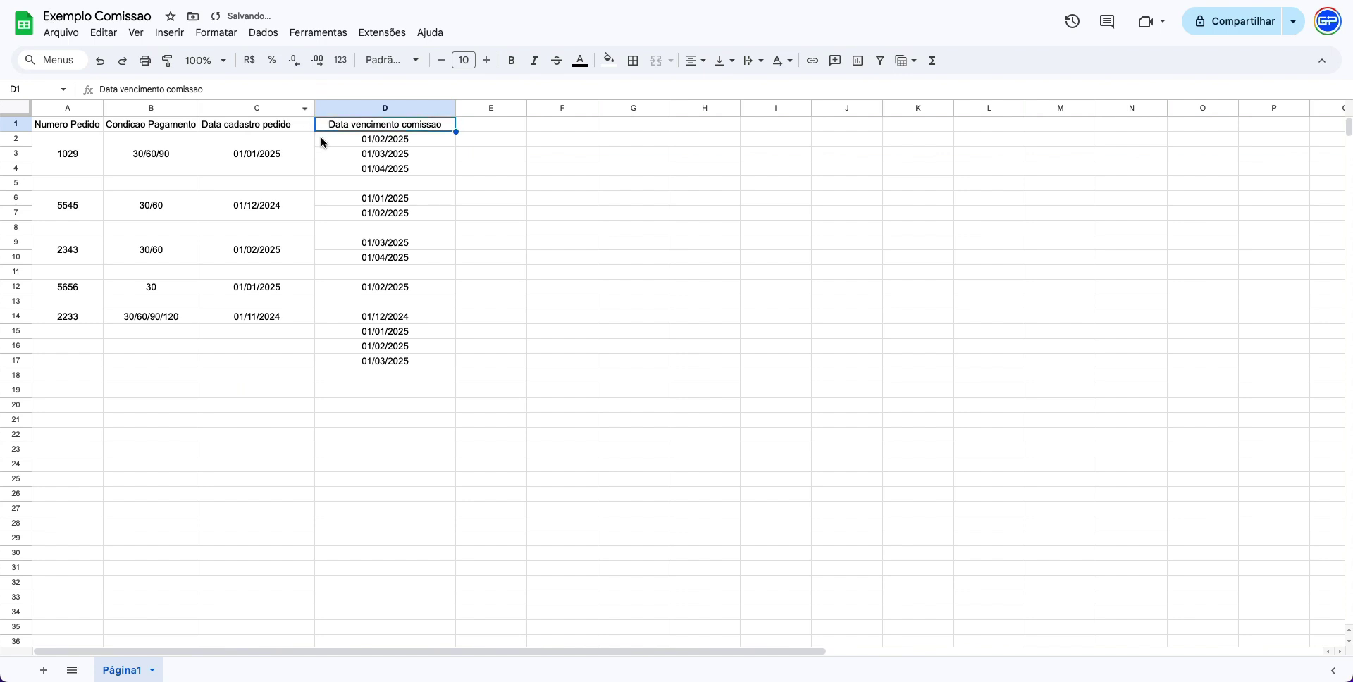
Step: Create a filter on the Data cadastro pedido column and show only the rows dated 01/12/2024
click(265, 111)
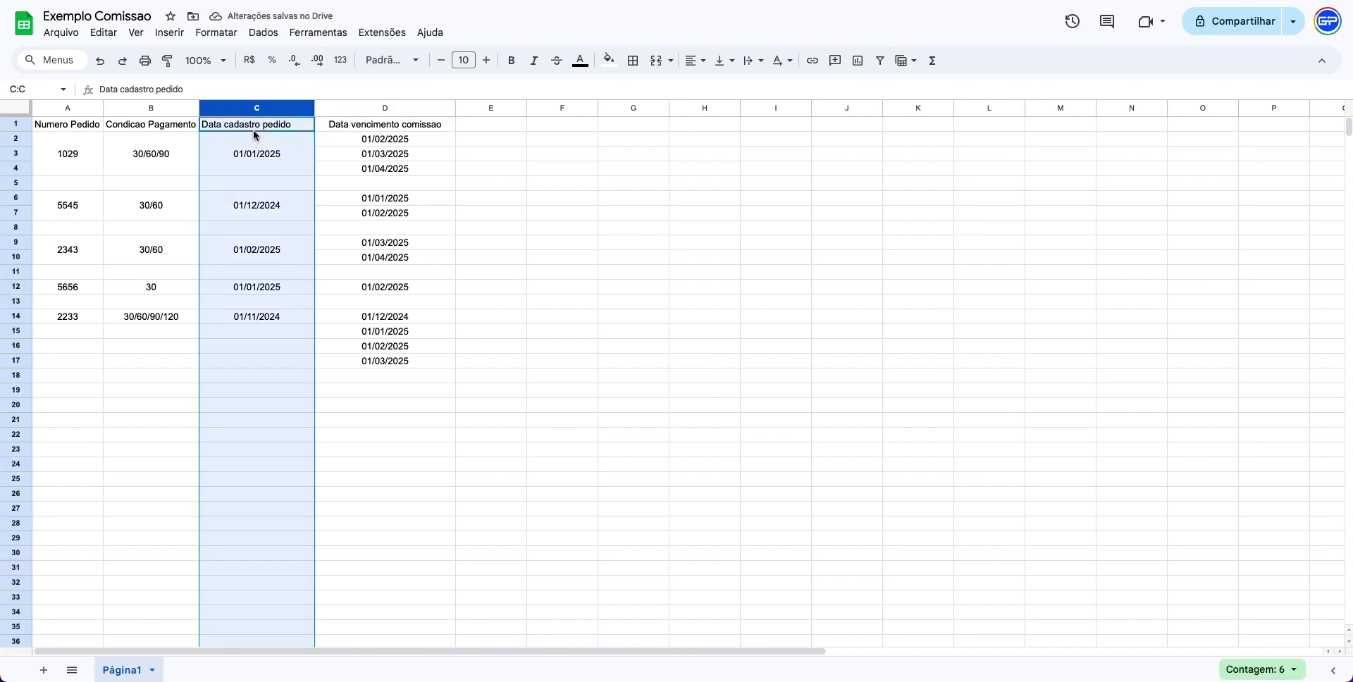
click(265, 33)
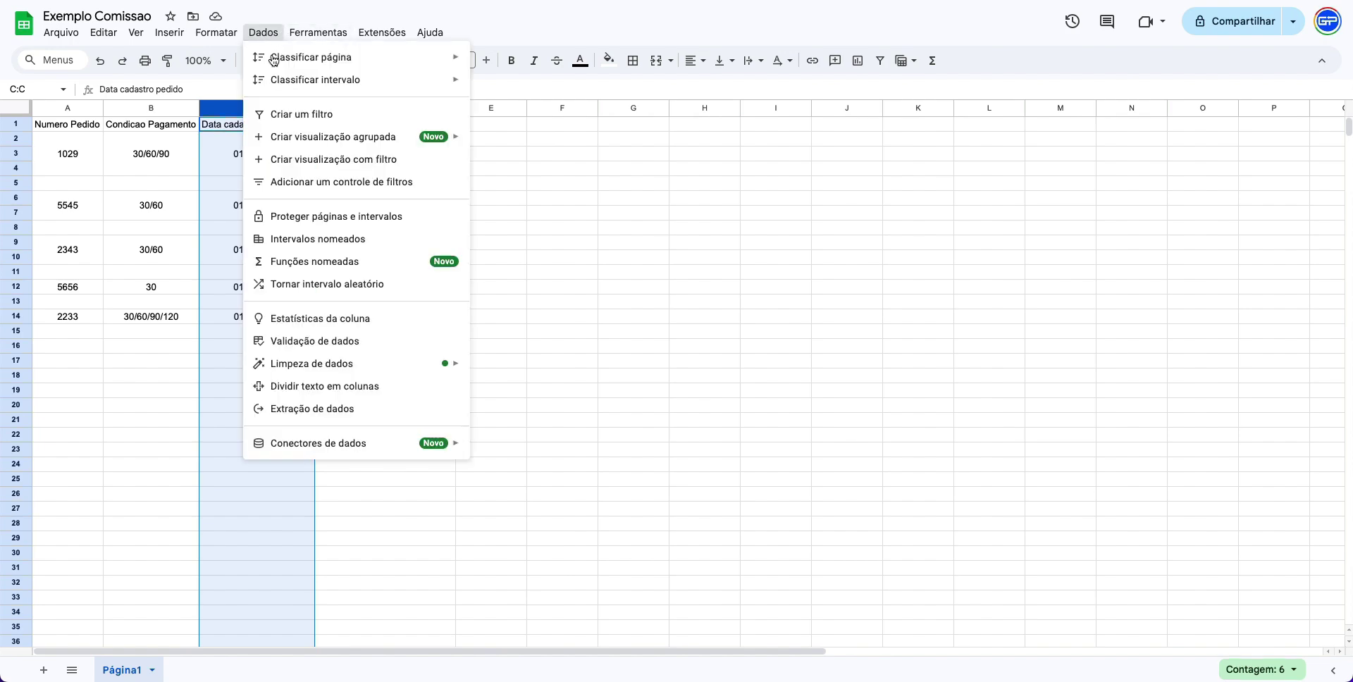
click(285, 117)
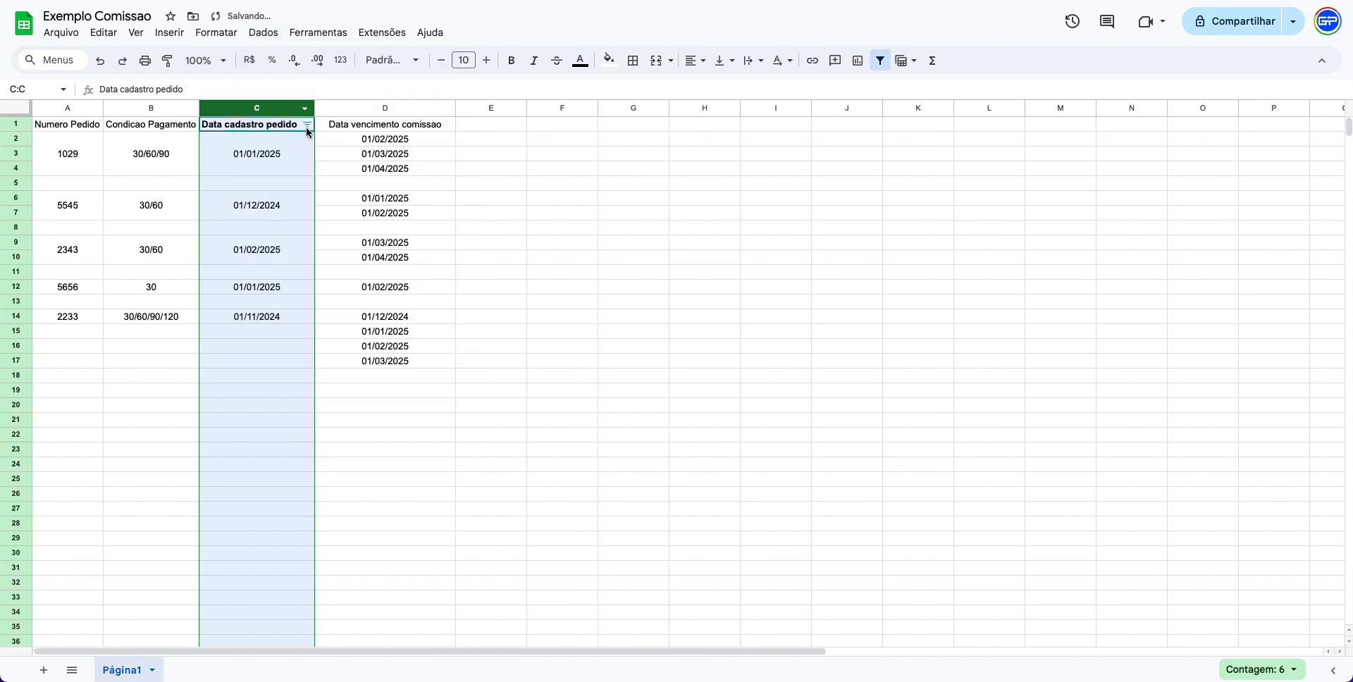
click(308, 126)
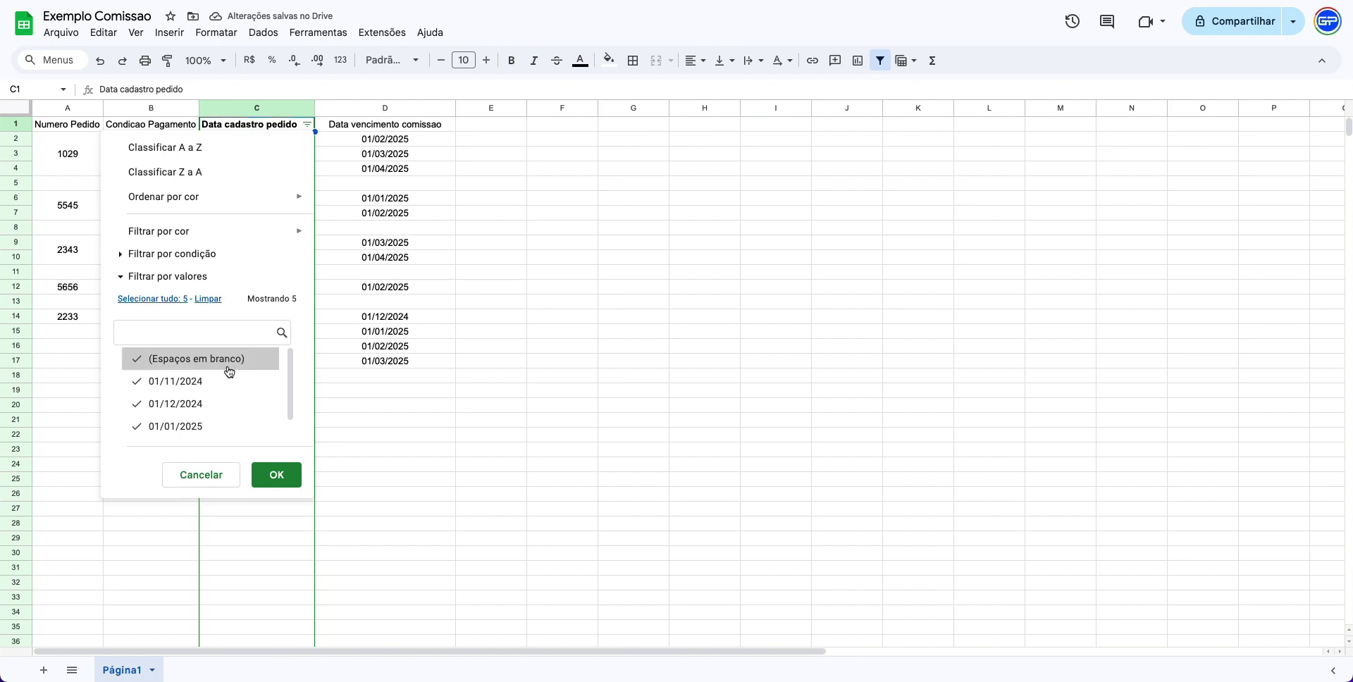
click(208, 299)
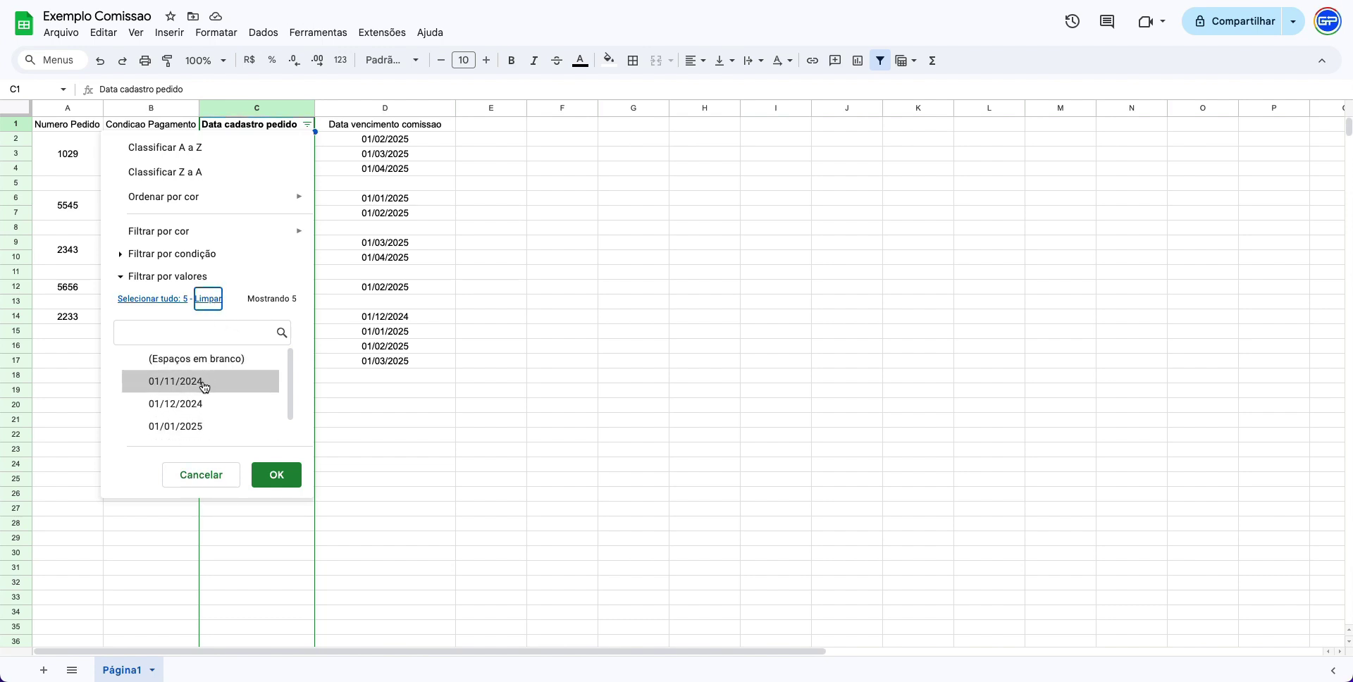
click(190, 409)
click(189, 409)
click(276, 474)
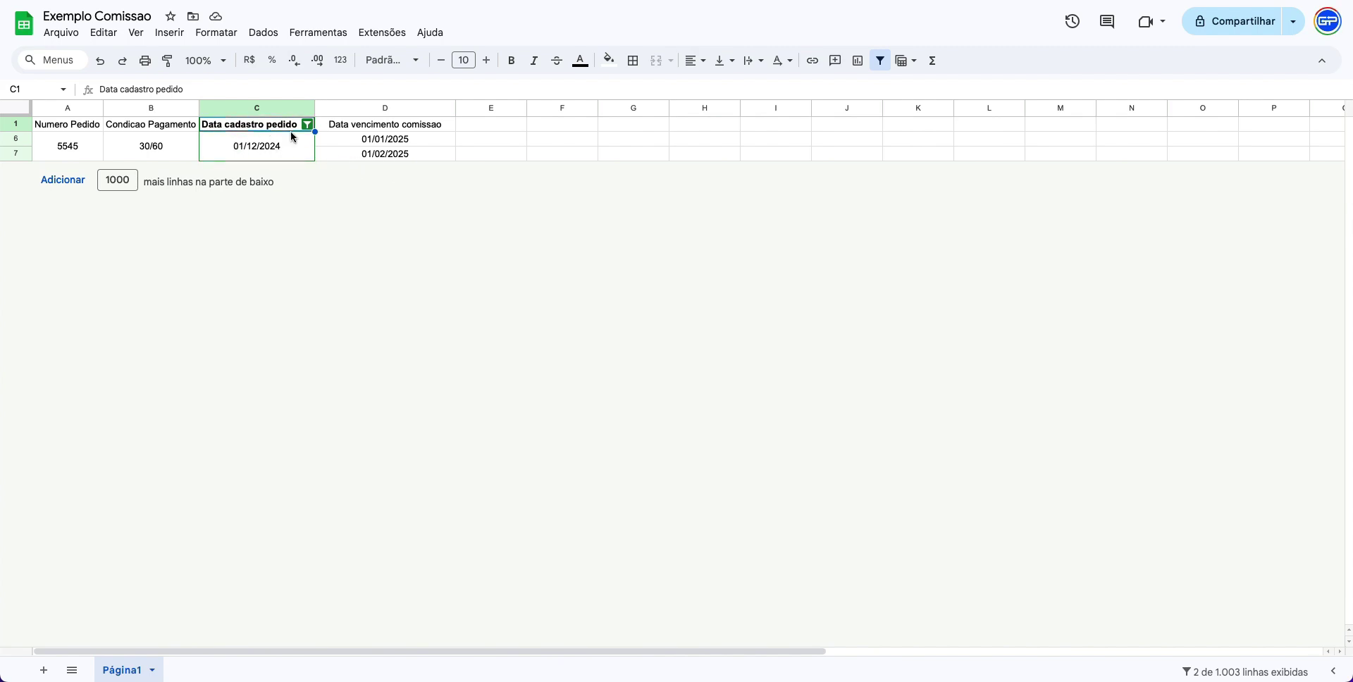
Step: Remove the Data cadastro pedido filter, and run the search in the Gestão Pedidos total commissions report
click(265, 36)
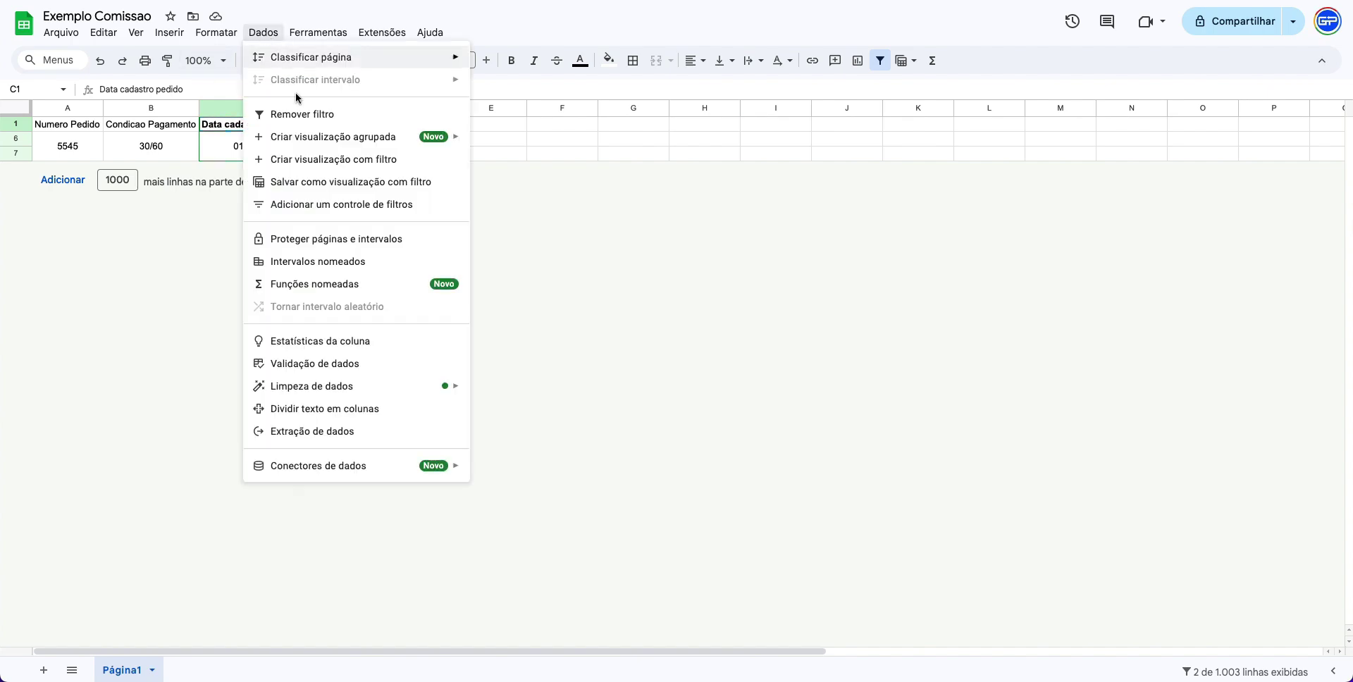
click(298, 106)
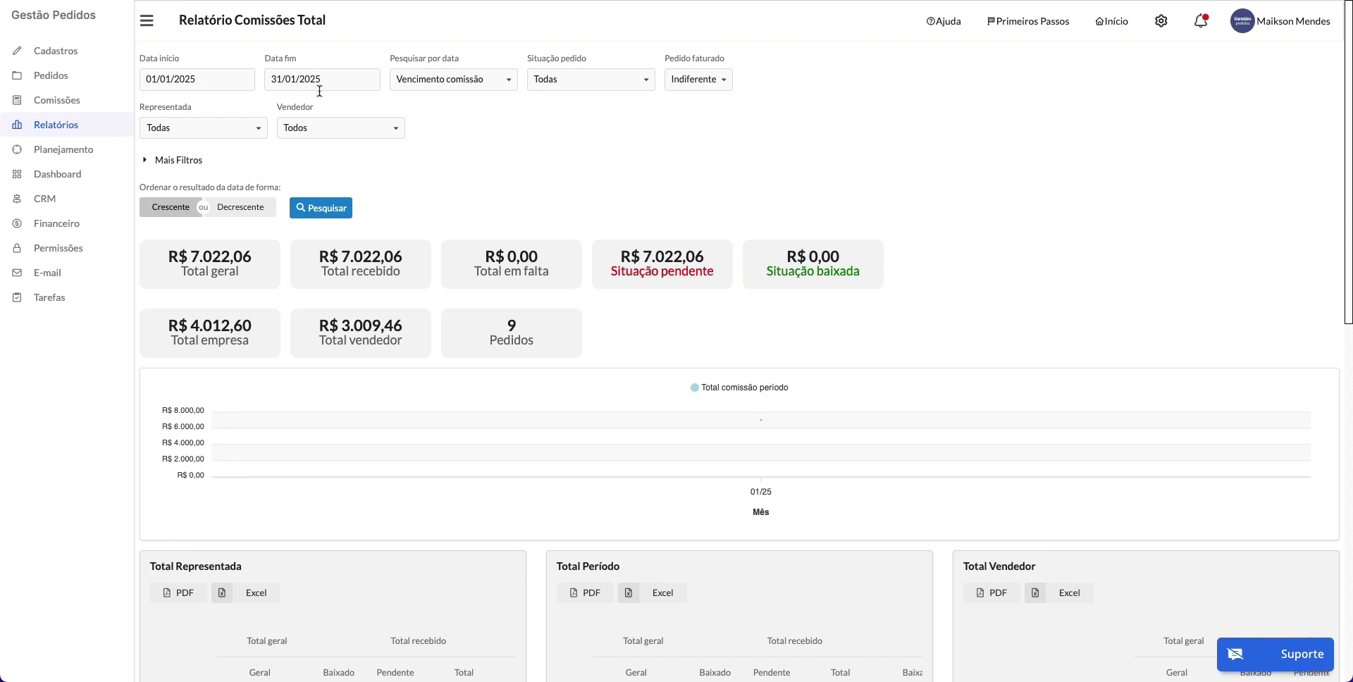
click(322, 205)
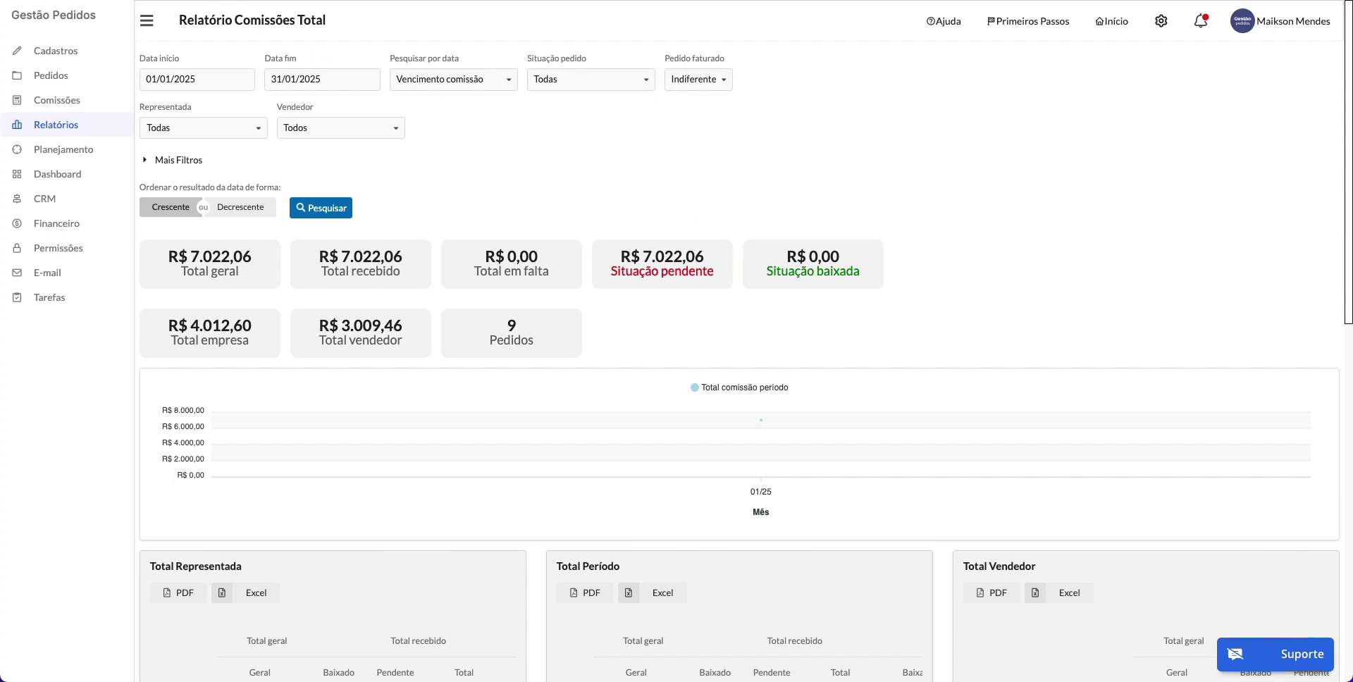
Step: In the Exemplo Comissao spreadsheet, enter Baixada in cell E6 and Pendente in cell E7 beside the second order's commission due dates
key(ctrl+Tab)
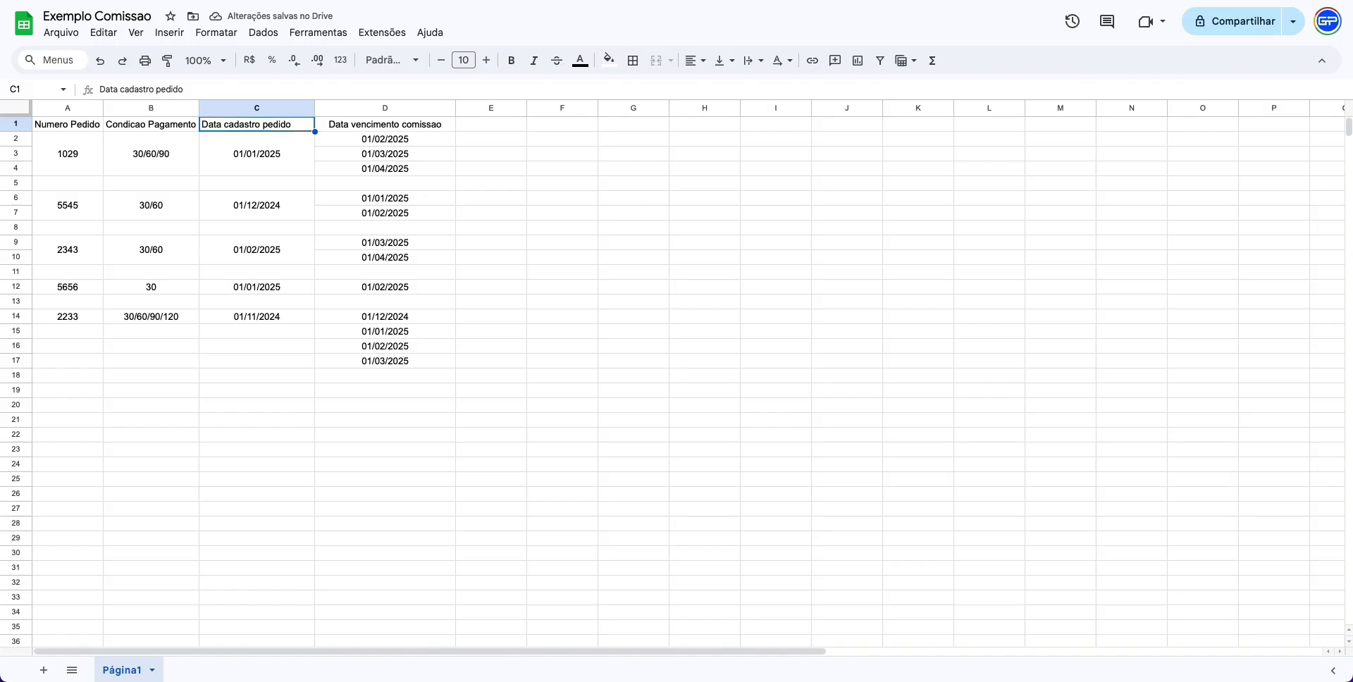
click(492, 141)
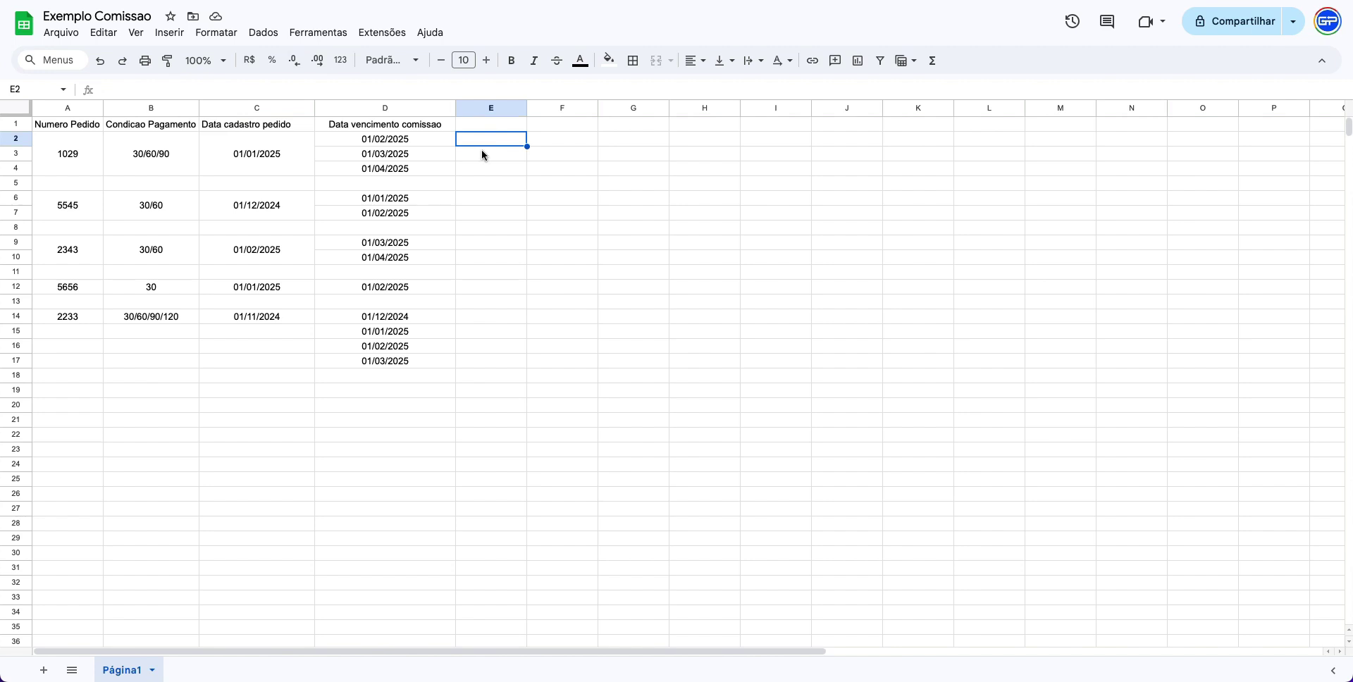
click(485, 199)
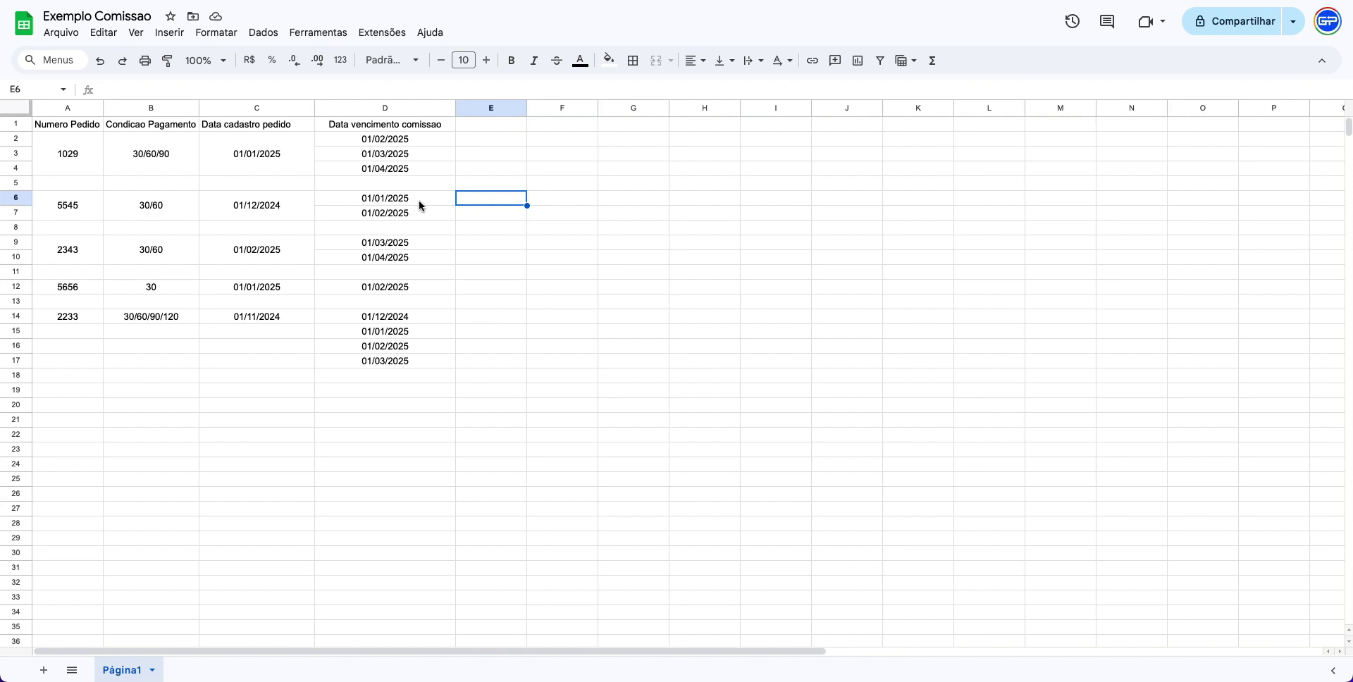
text(Baixada)
key(Return)
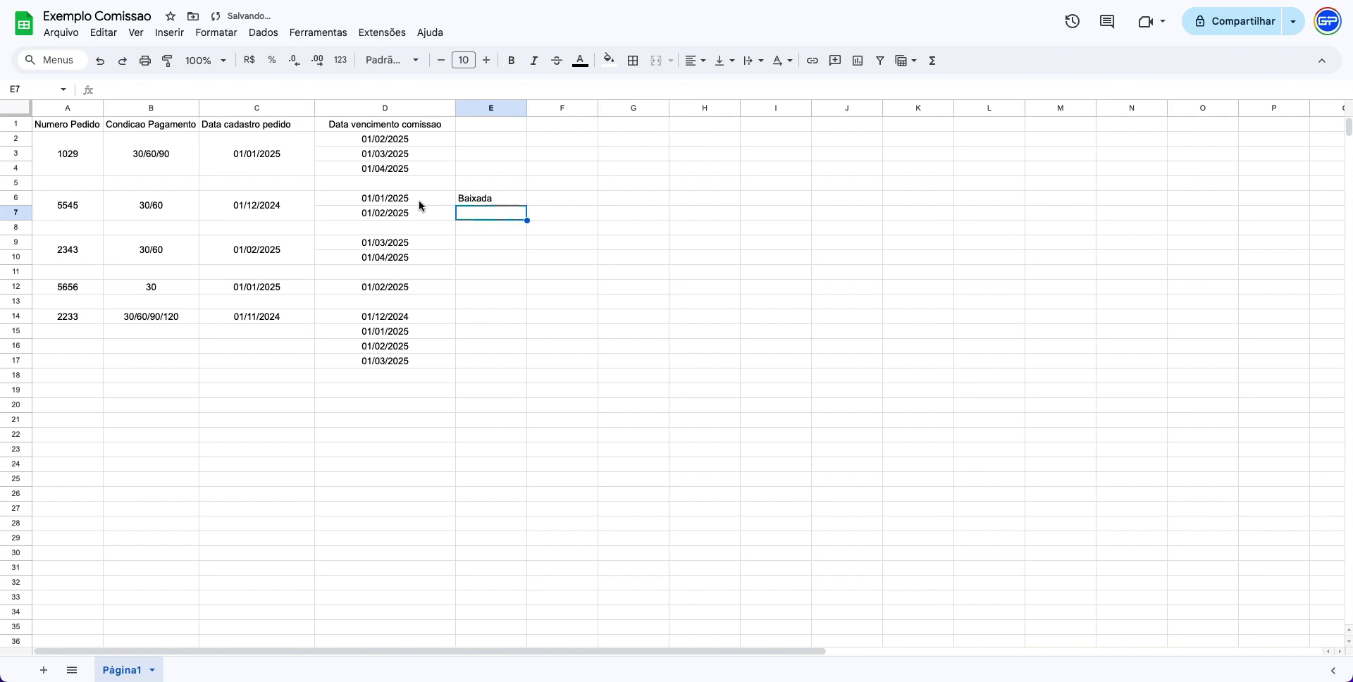
text(Pe)
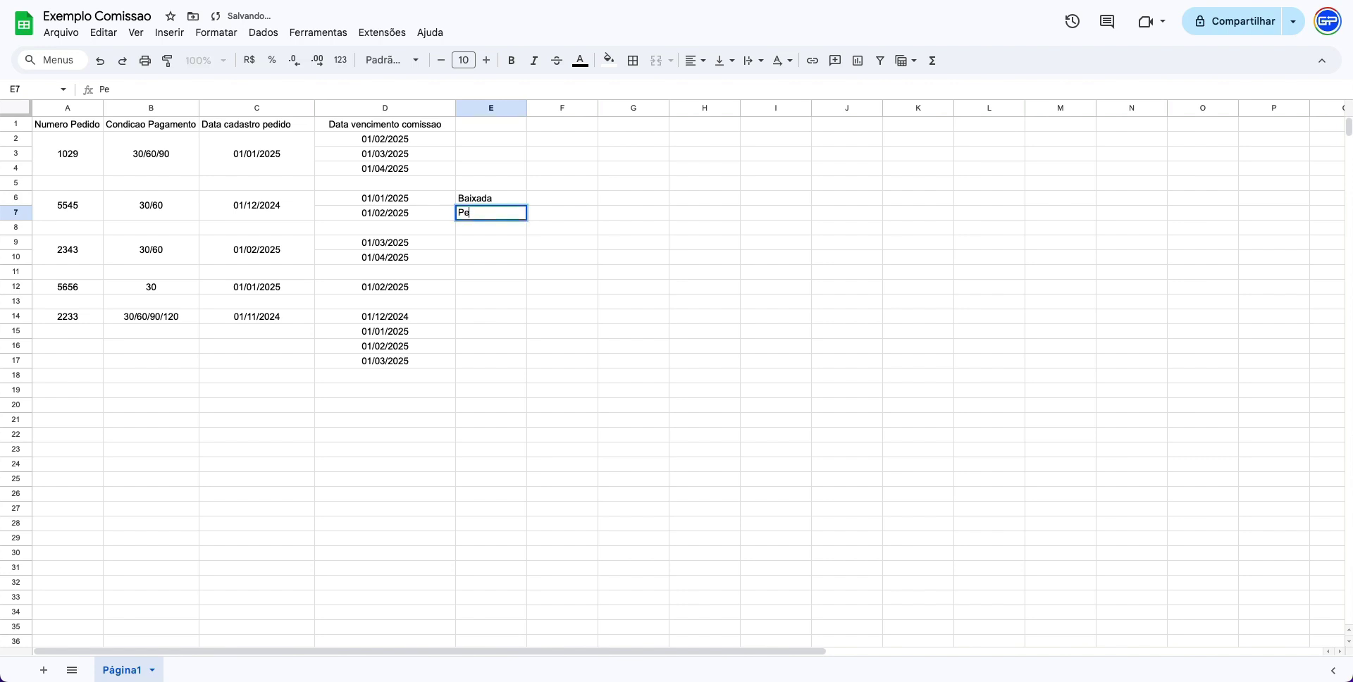
text(ndente)
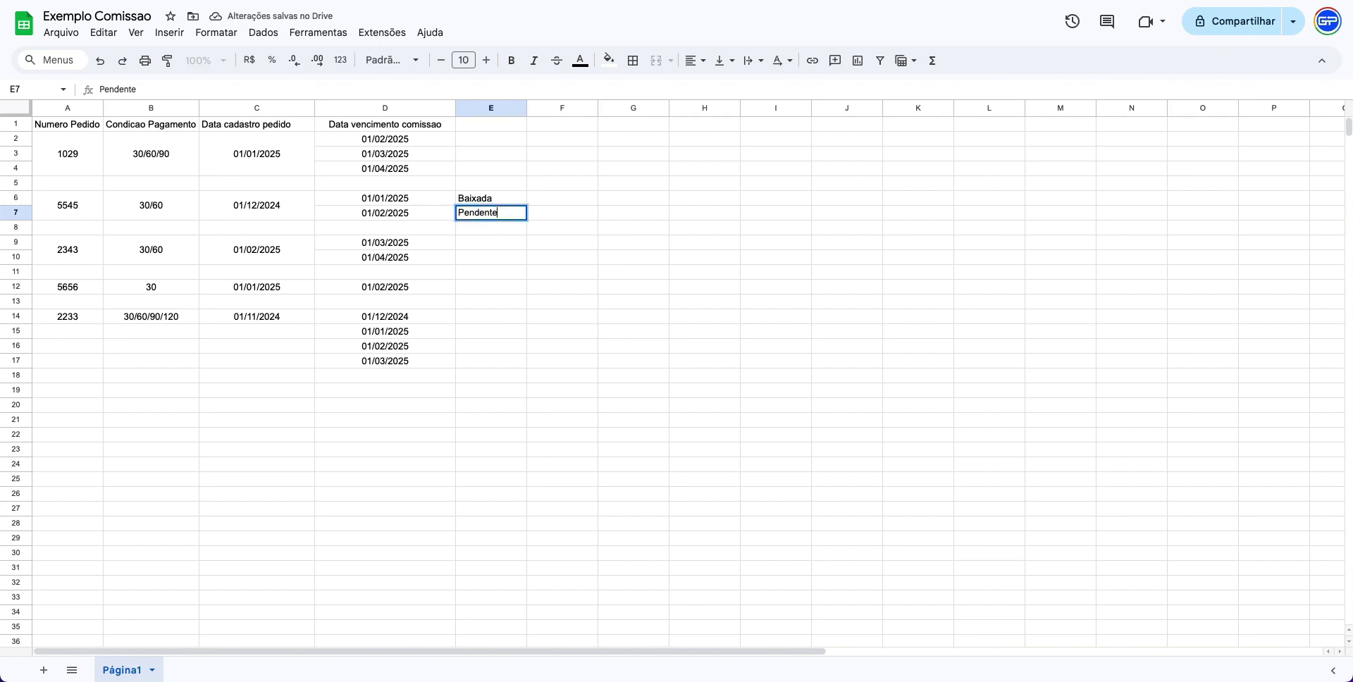
key(Return)
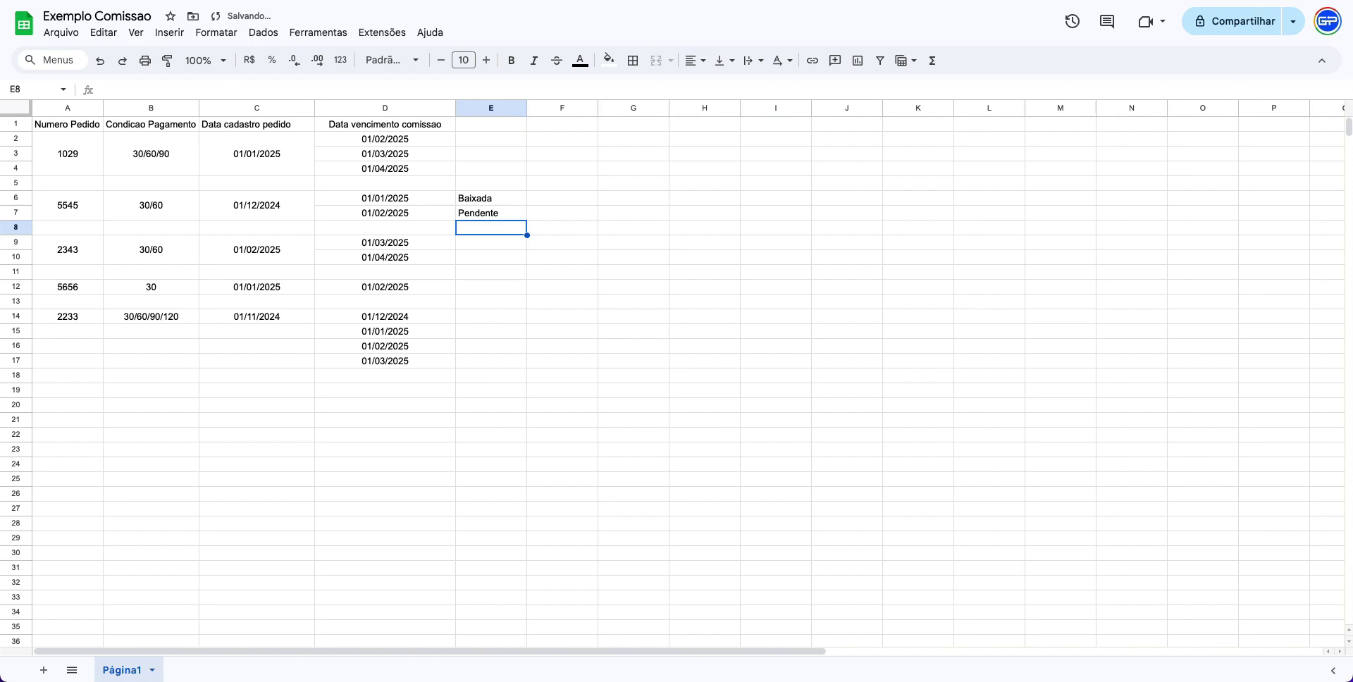
Step: Examine the second order's commission due dates and statuses in rows 6 and 7
click(491, 213)
key(Up)
key(Down)
key(Up)
key(Left)
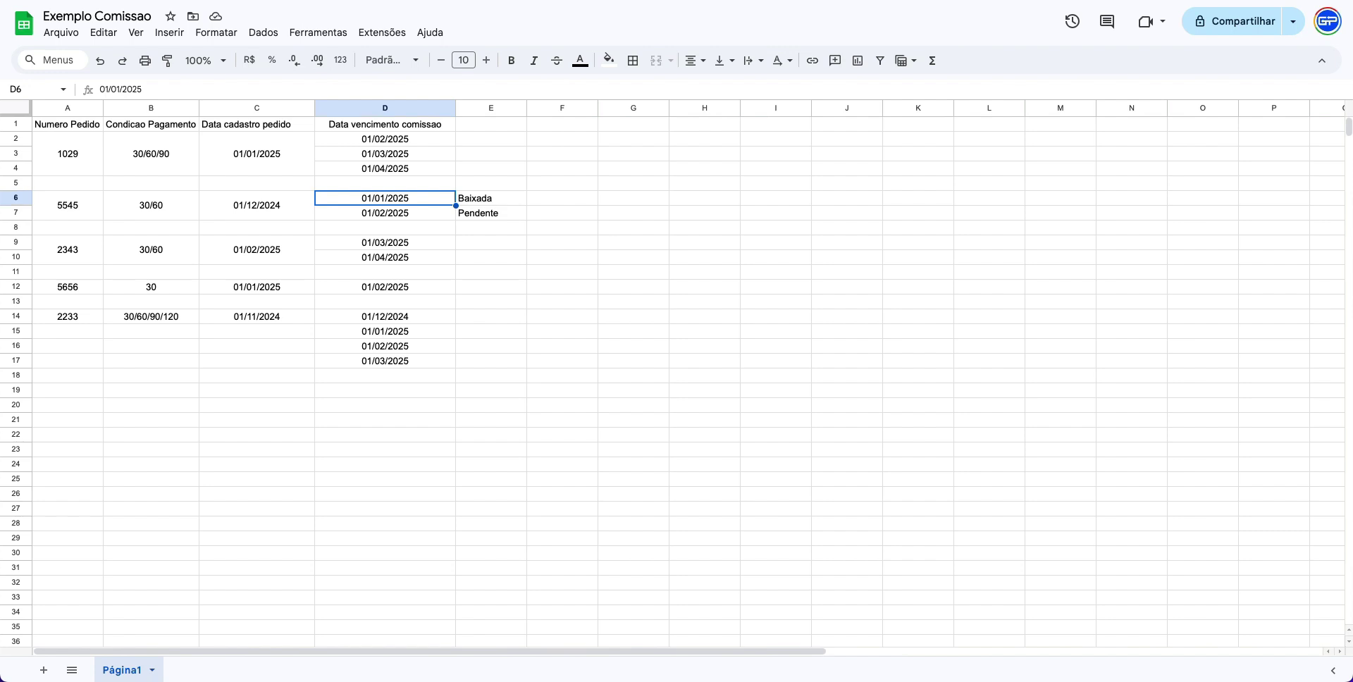
click(491, 198)
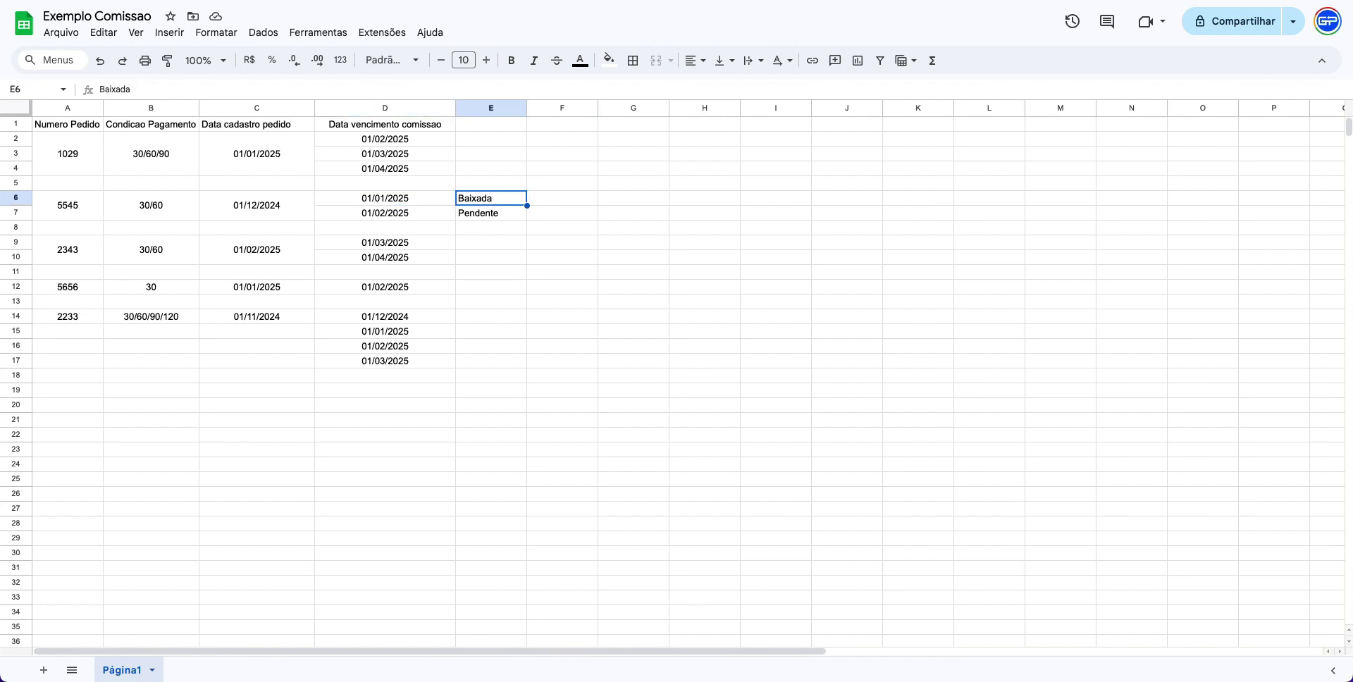
key(Down)
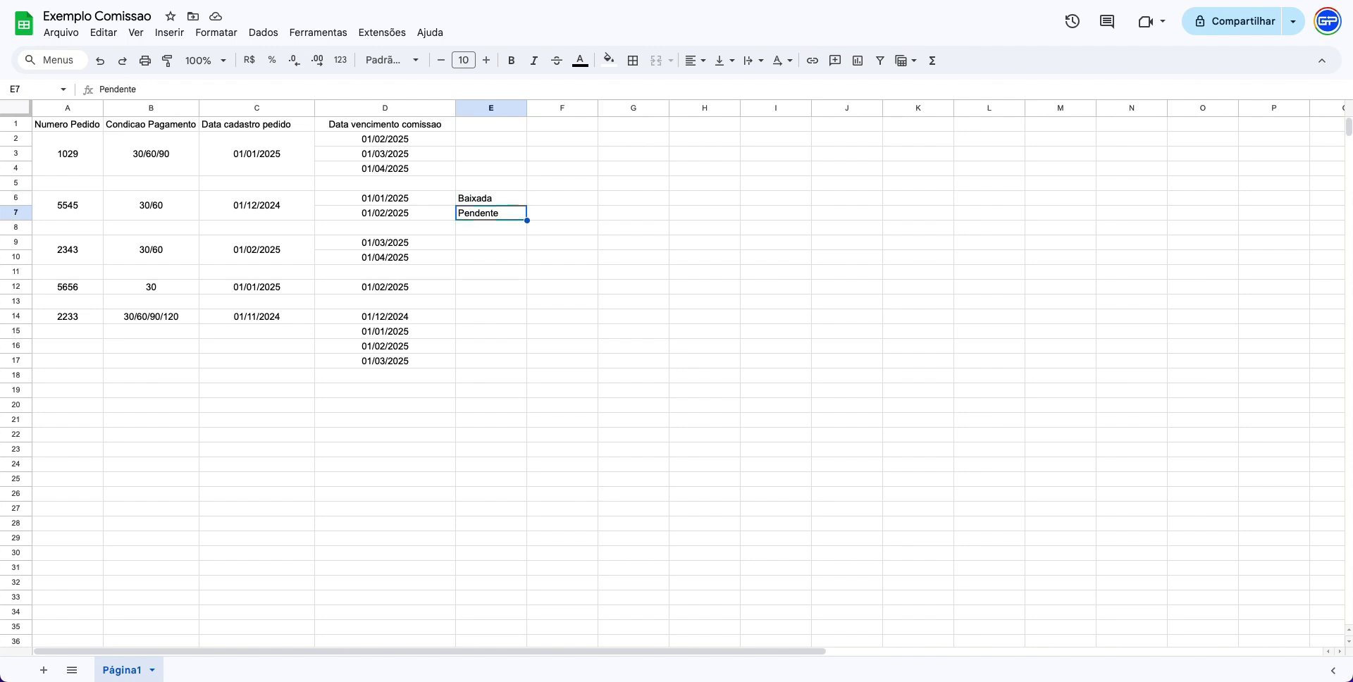
key(Left)
key(Right)
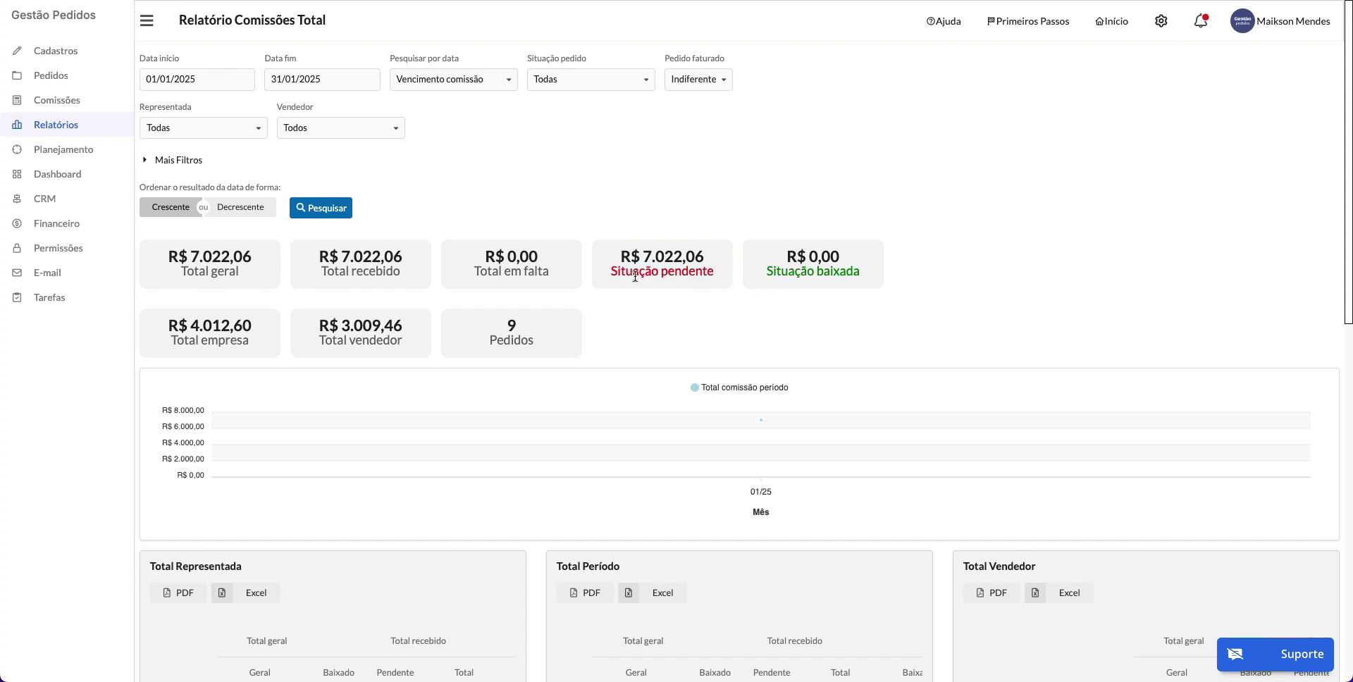
Step: Examine the report's total cards, period chart, and the Total Representada, Total Período and Total Vendedor tables
scroll(627, 286, down, 2)
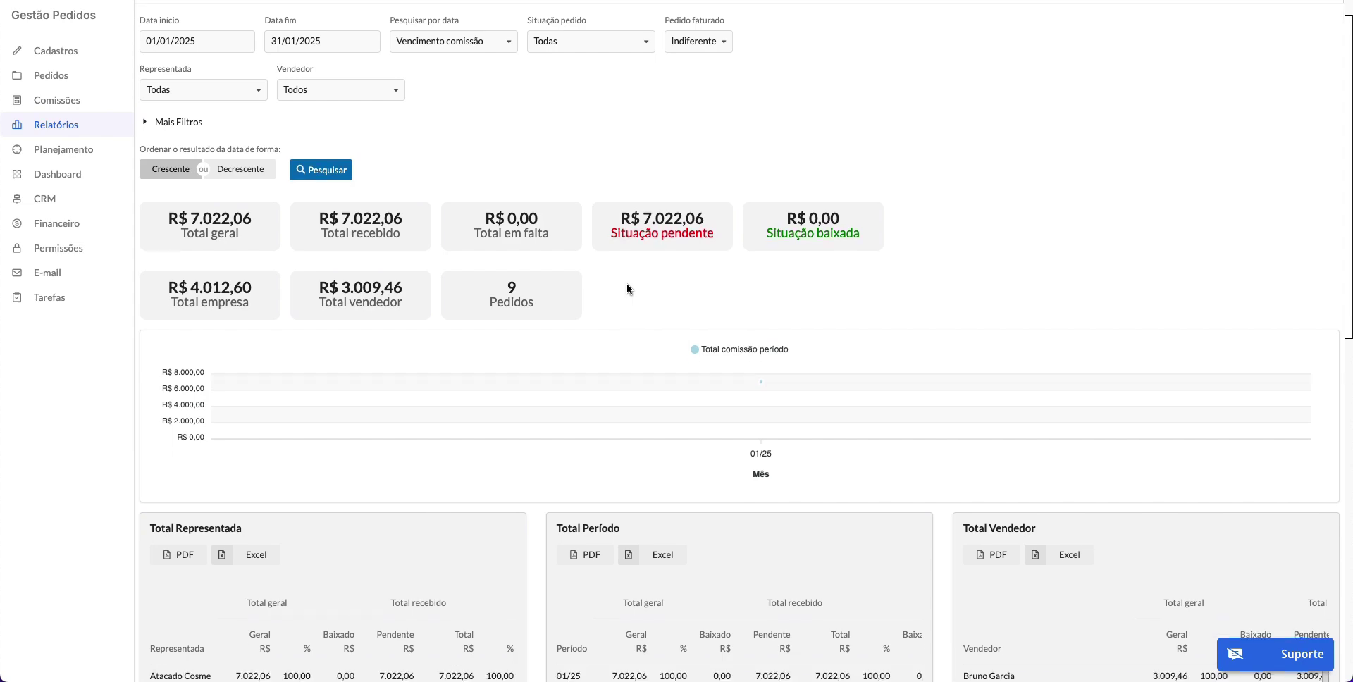
scroll(688, 352, up, 3)
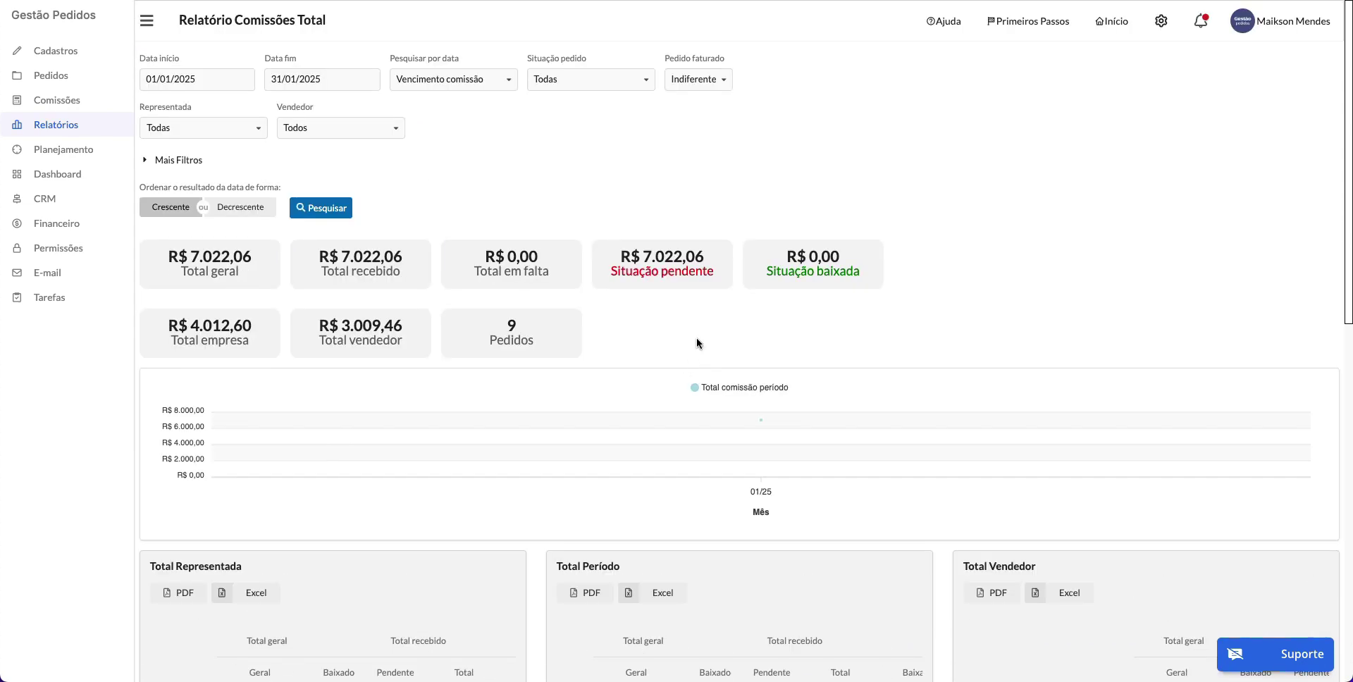
scroll(717, 323, down, 3)
mouse_move(762, 293)
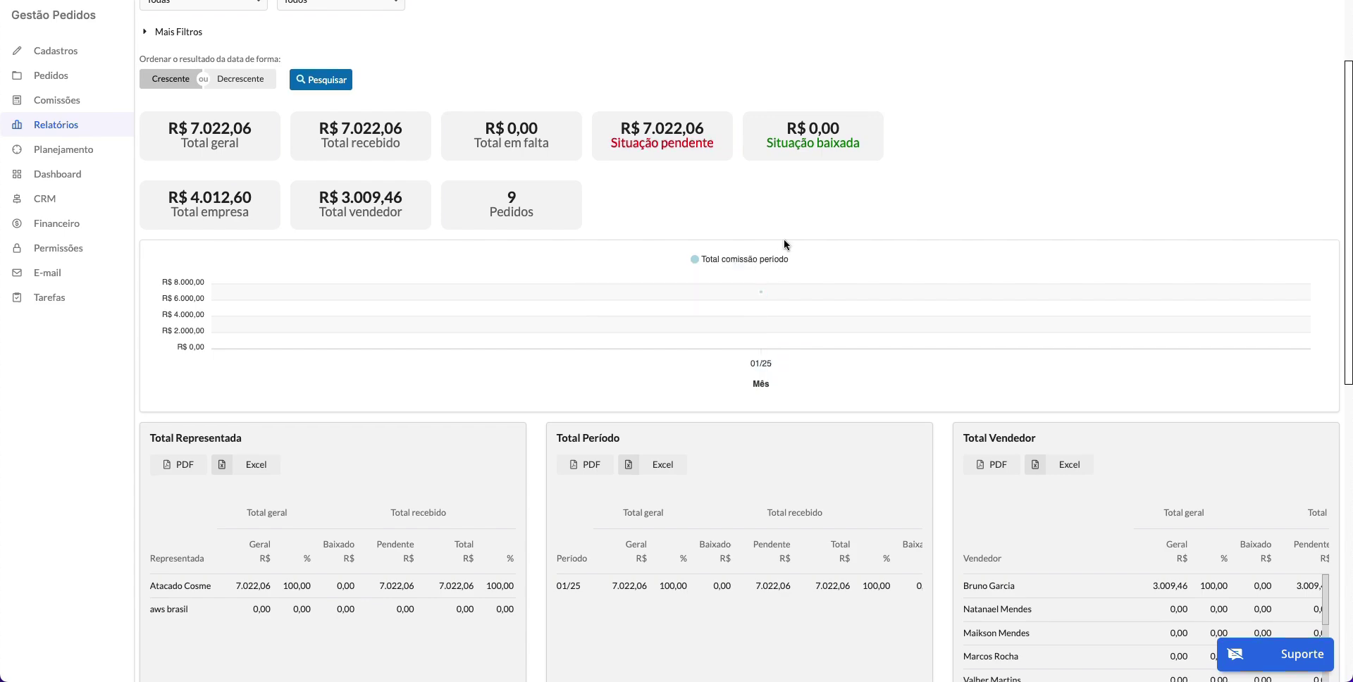
scroll(785, 245, down, 4)
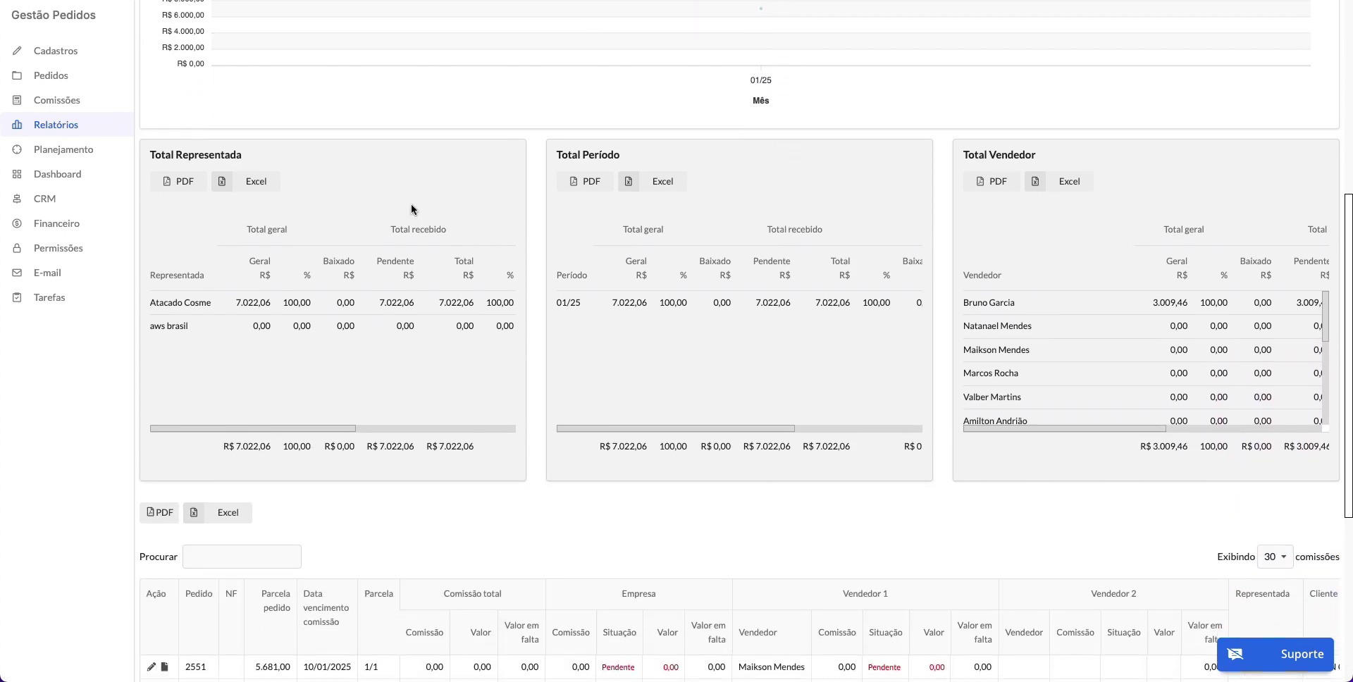
scroll(413, 209, down, 3)
scroll(395, 302, up, 4)
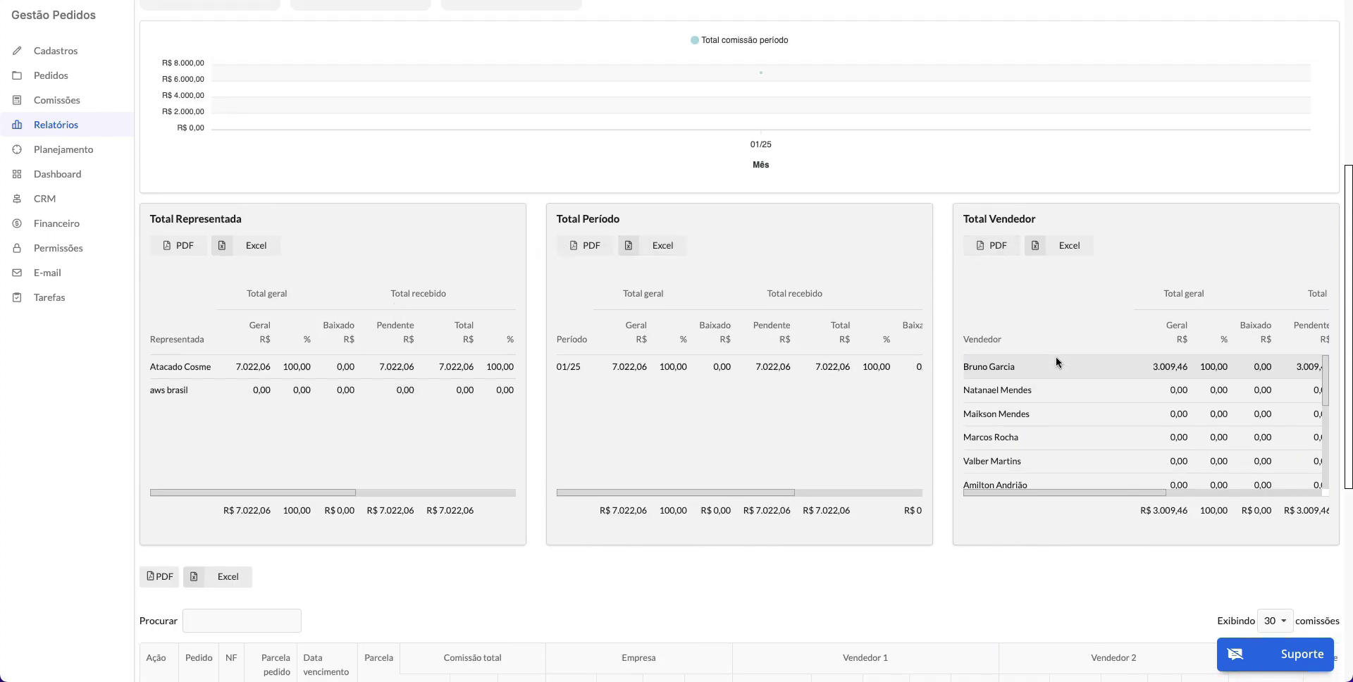
scroll(831, 339, down, 3)
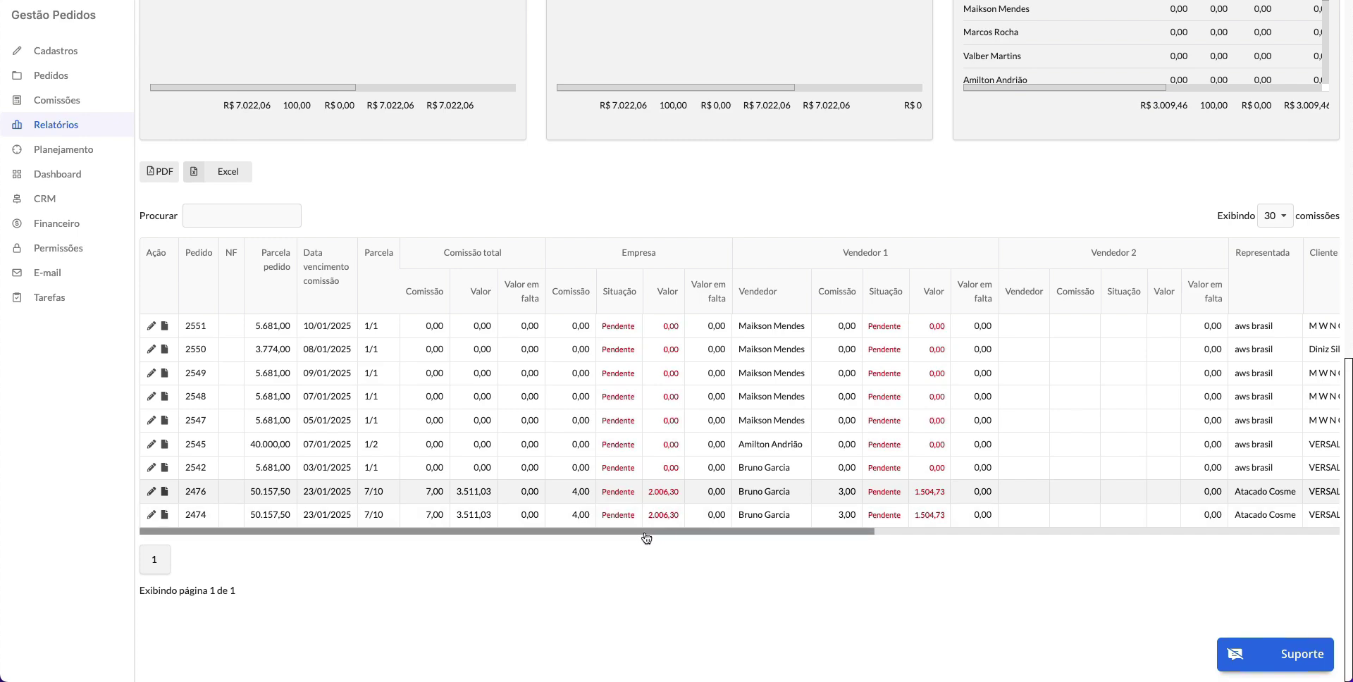
Step: Examine all columns of the commissions table through the order dates, and open the Pesquisar por data options
drag(647, 533, 836, 536)
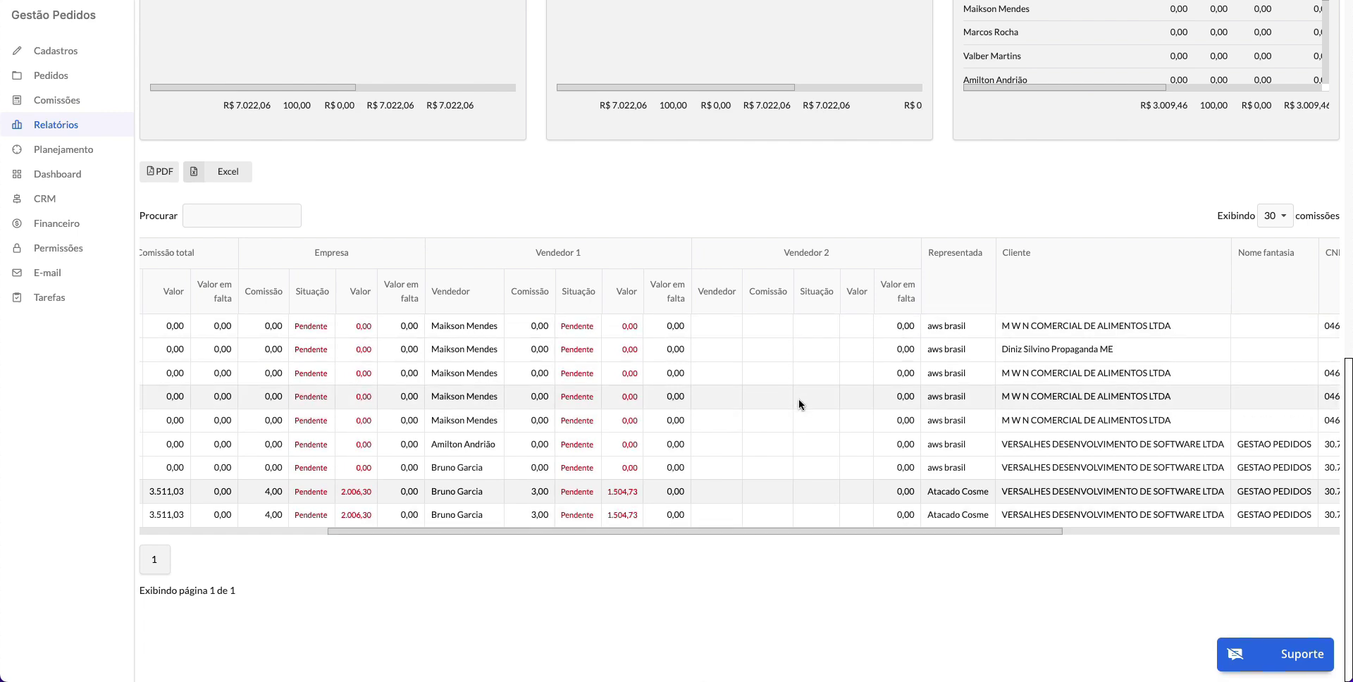
drag(888, 534, 1172, 547)
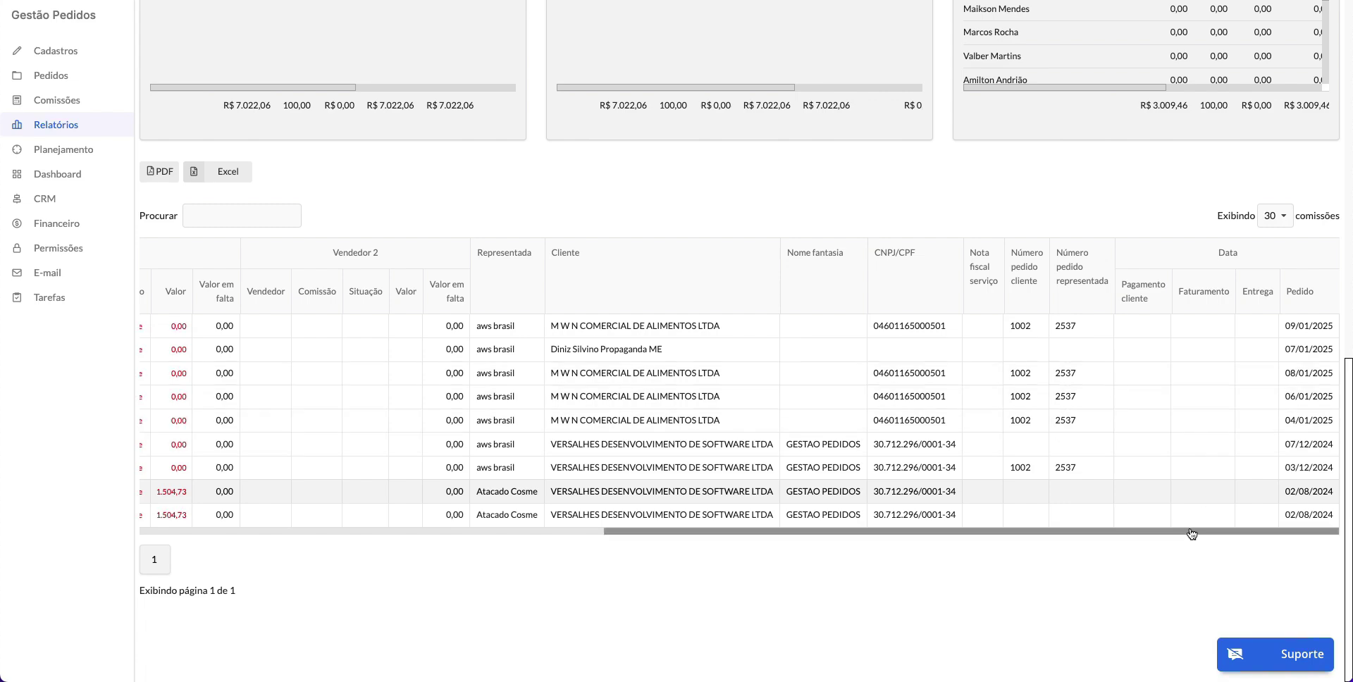
drag(1191, 532, 696, 531)
scroll(659, 364, up, 10)
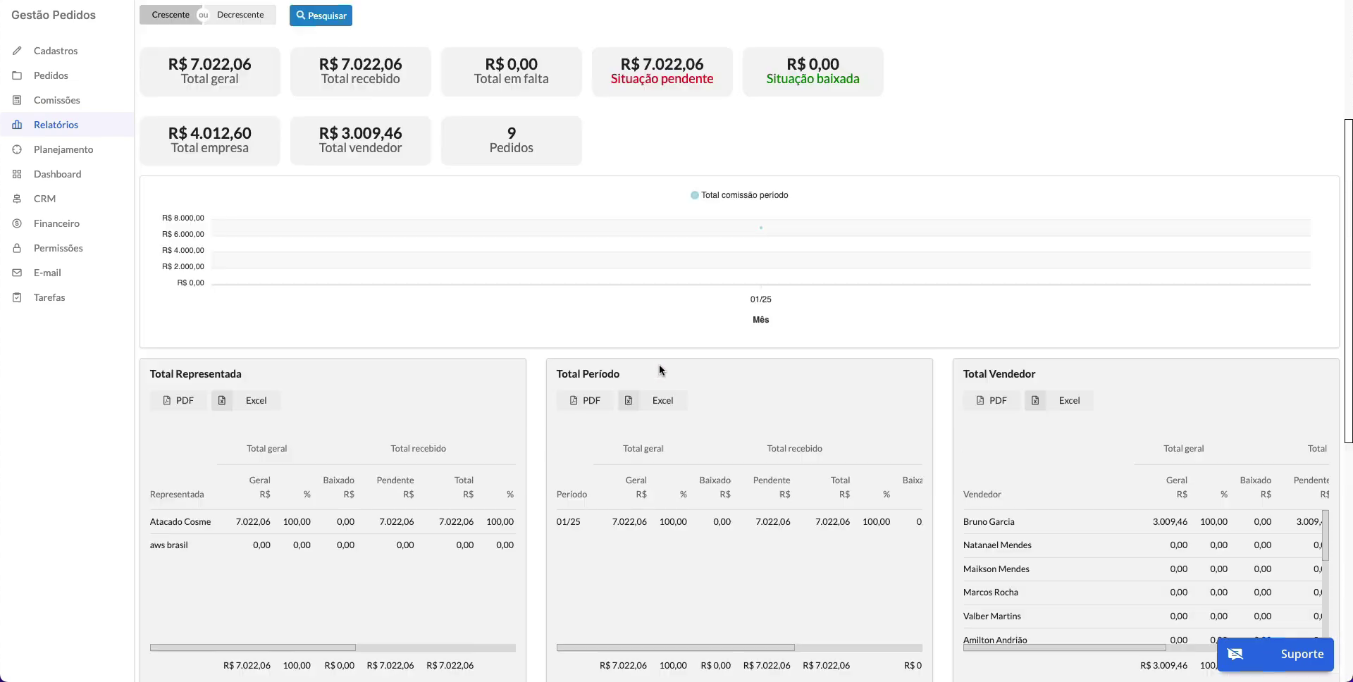
click(473, 82)
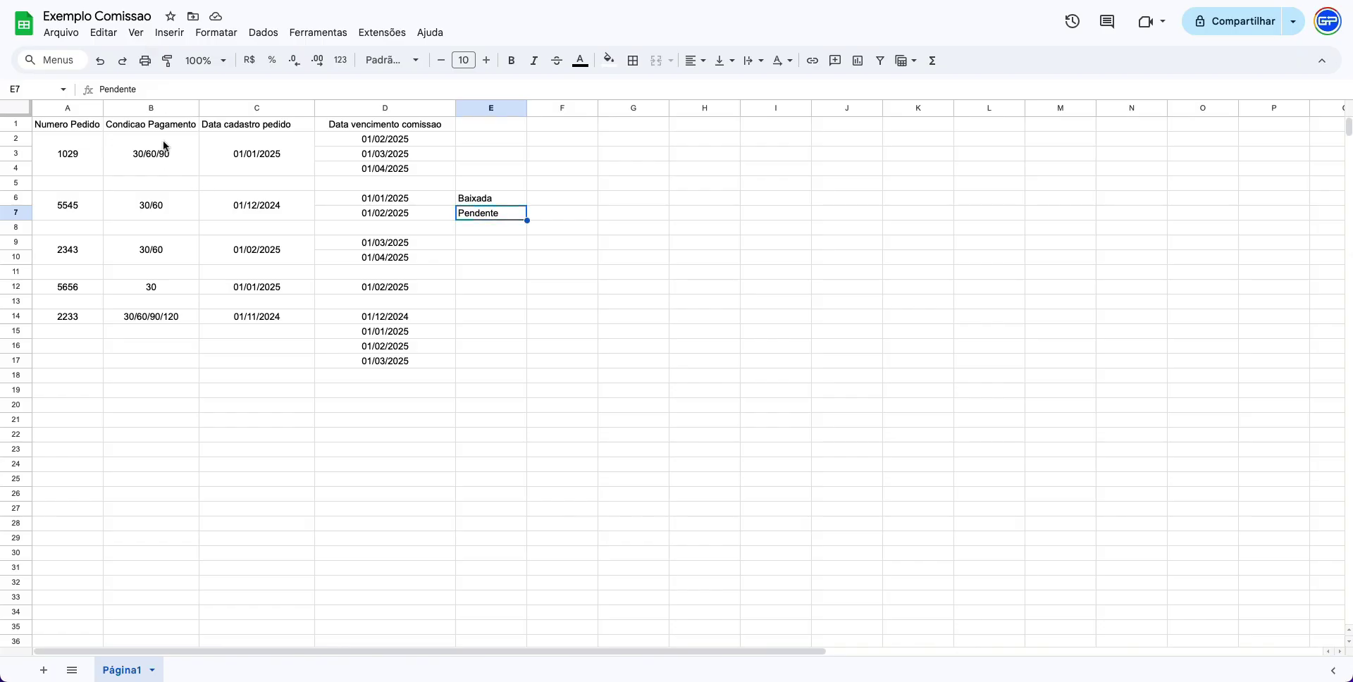
Step: In the Exemplo Comissao spreadsheet, rename the header in cell C1 as Data faturamento pedido
click(263, 127)
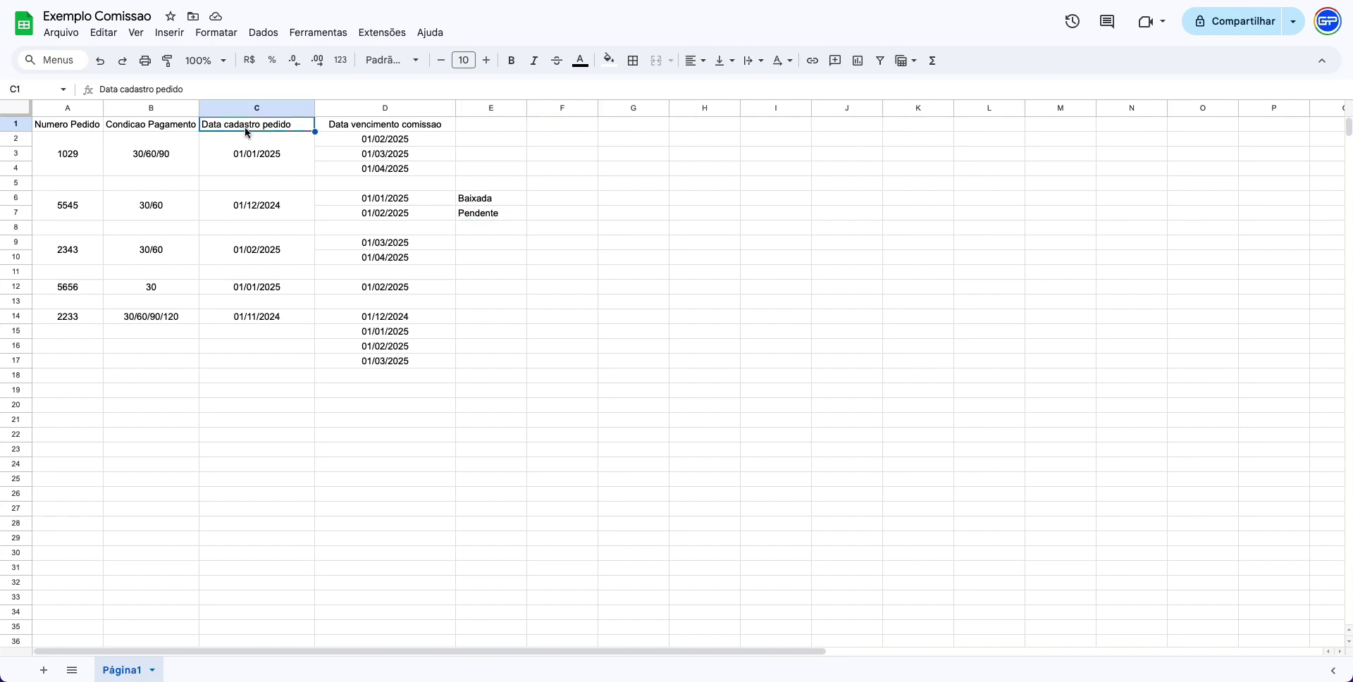
double_click(244, 125)
double_click(244, 126)
text(faturamento)
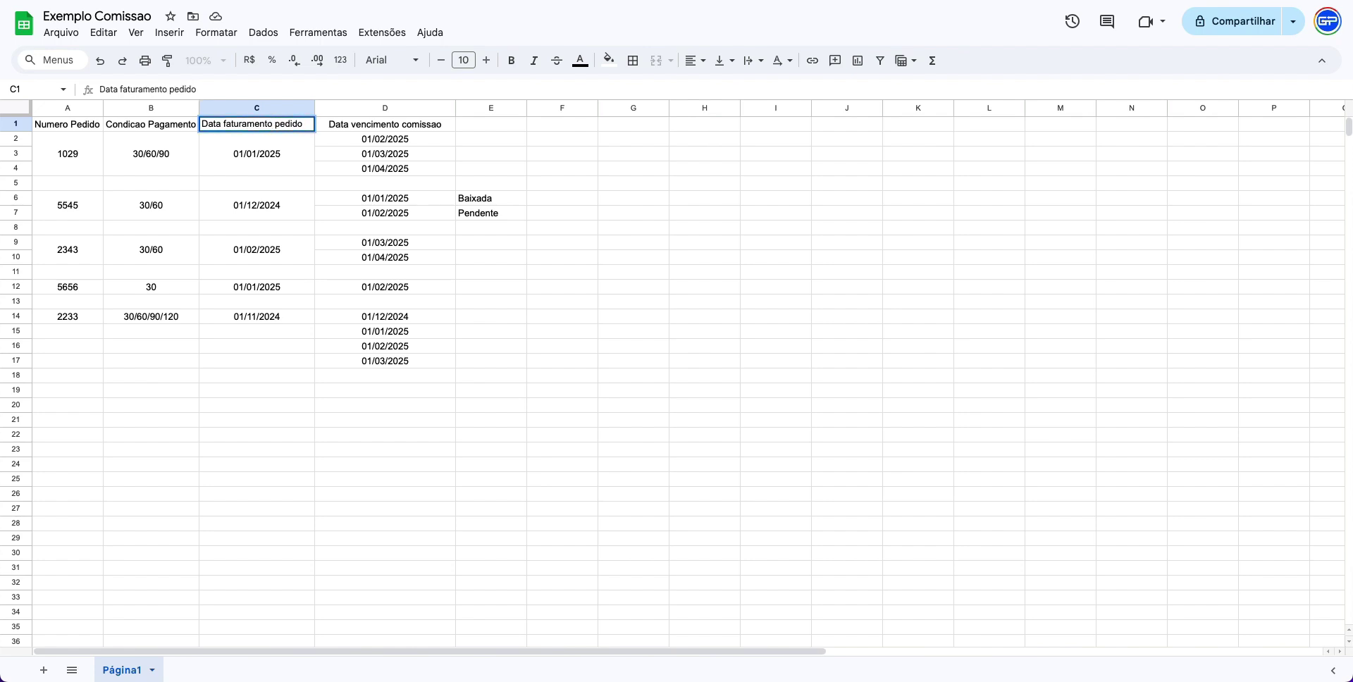
key(Return)
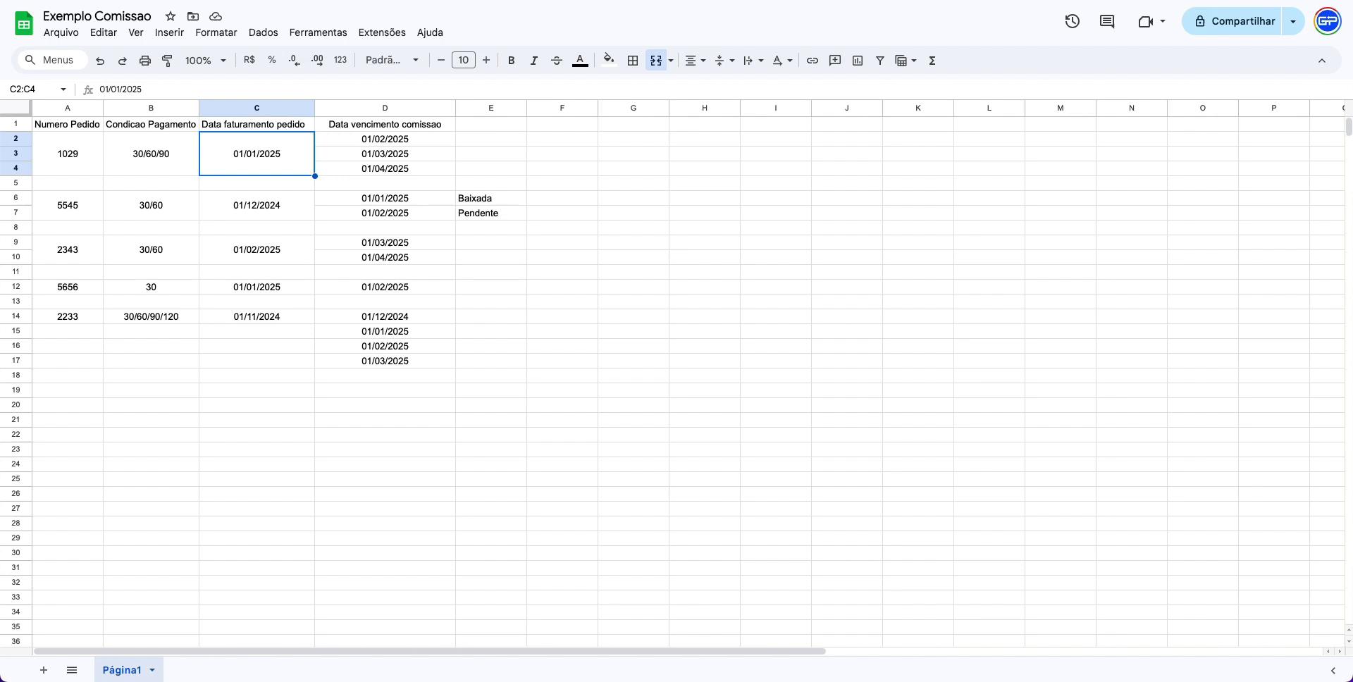
key(Right)
key(Left)
Step: Create a filter on the Data faturamento pedido column and show only the rows dated 01/01/2025
click(237, 111)
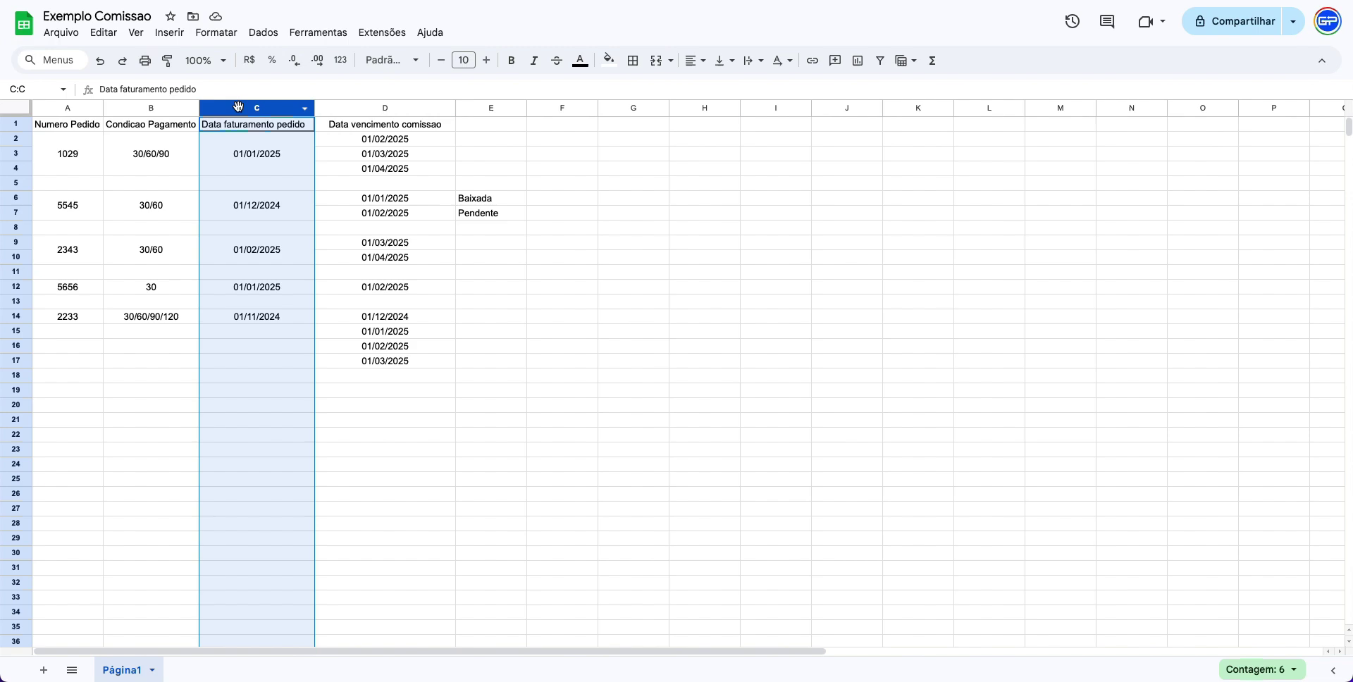
click(263, 32)
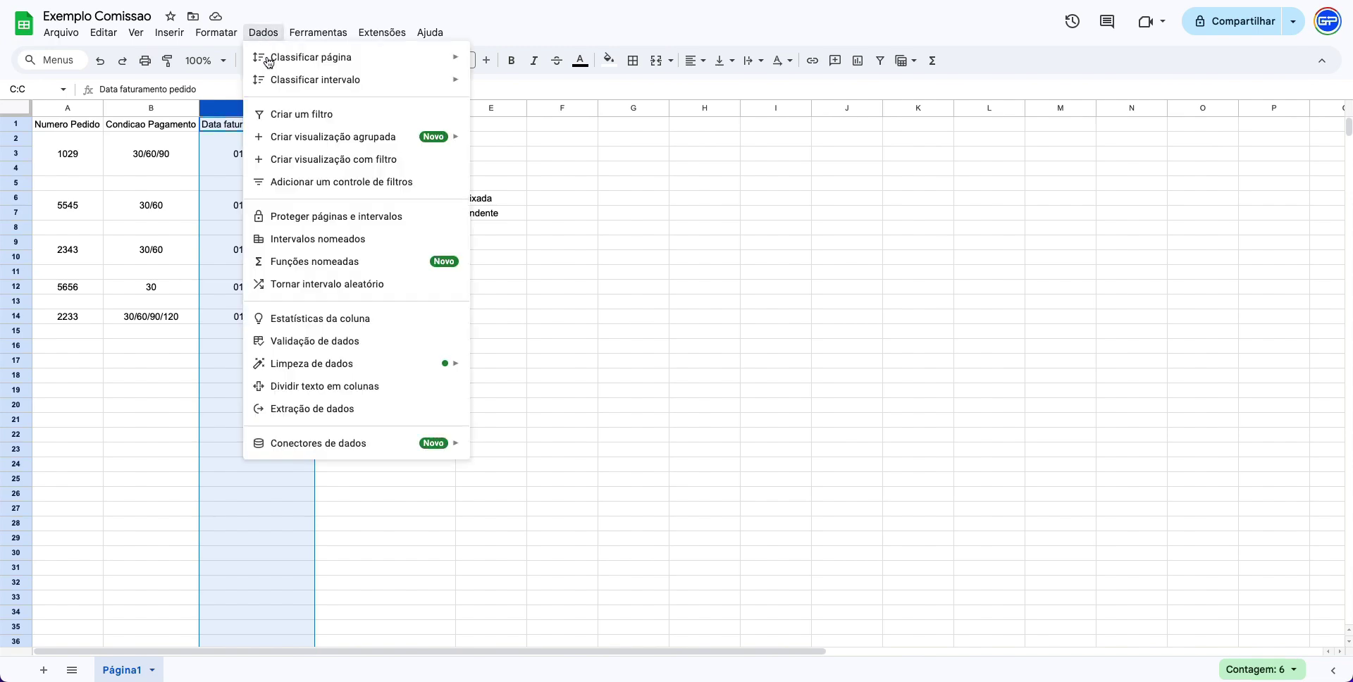
click(326, 115)
click(308, 124)
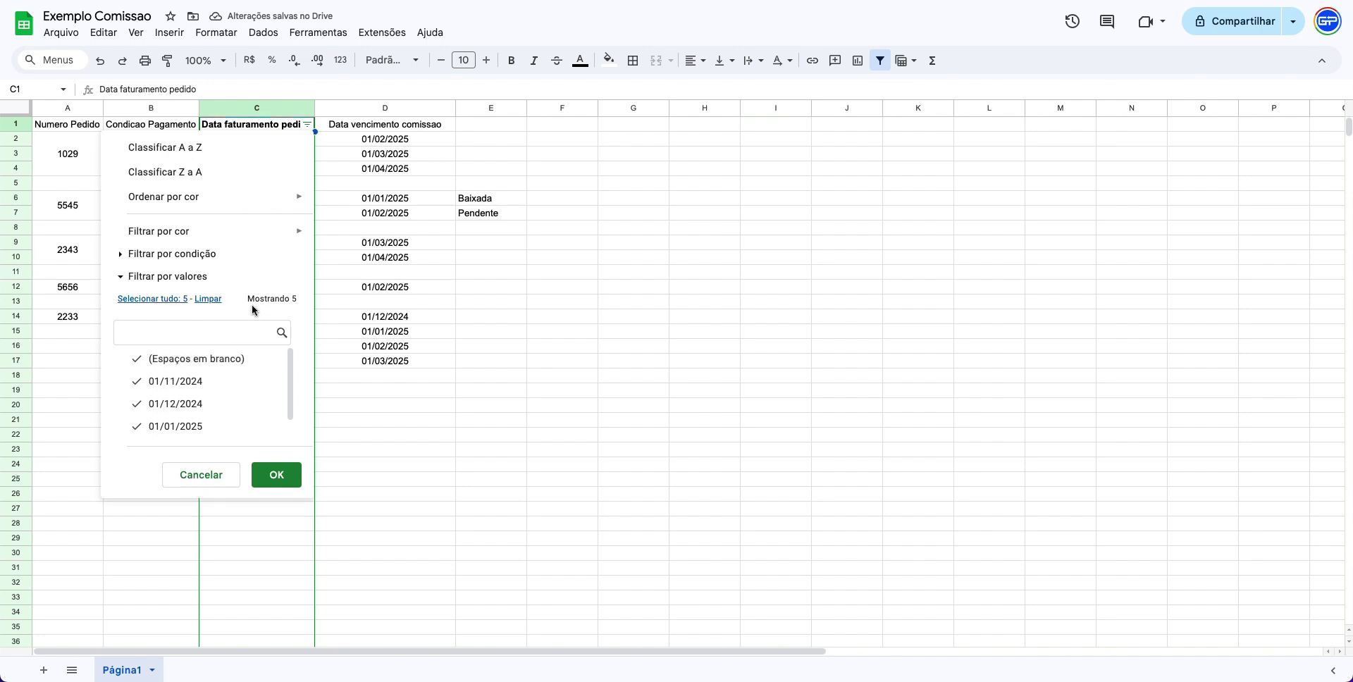
click(208, 301)
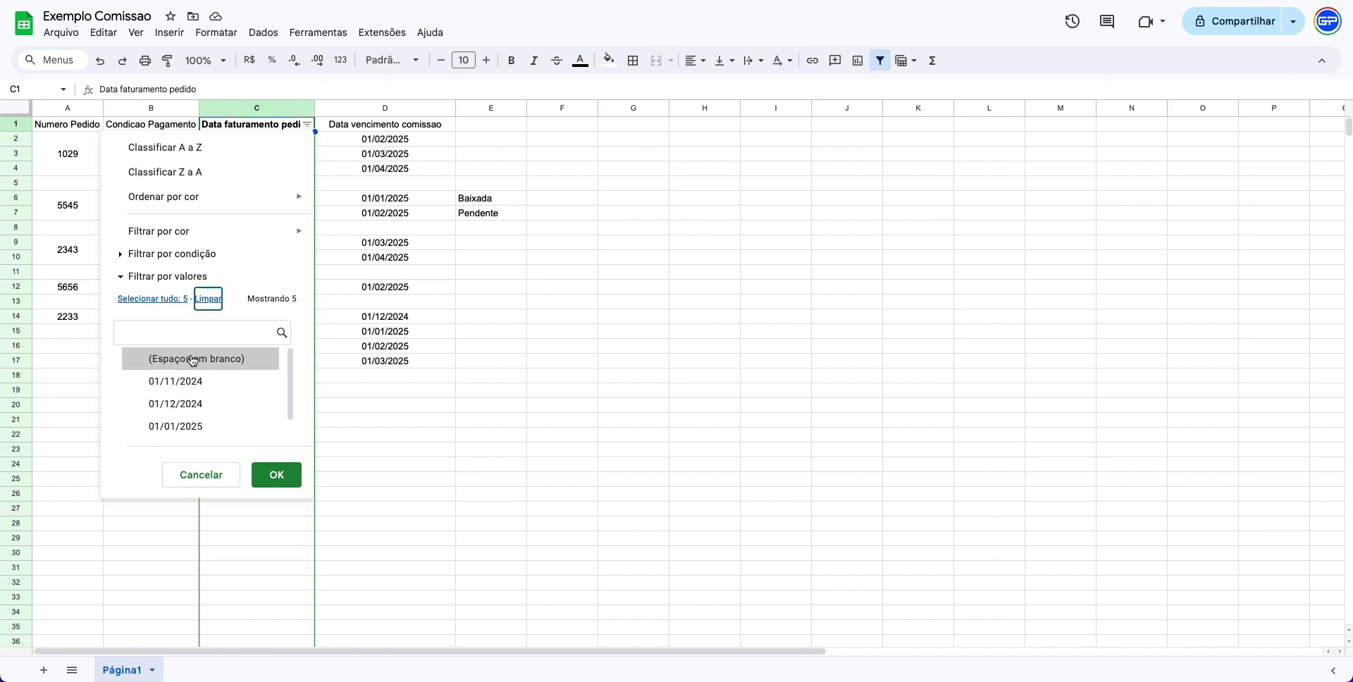
click(185, 428)
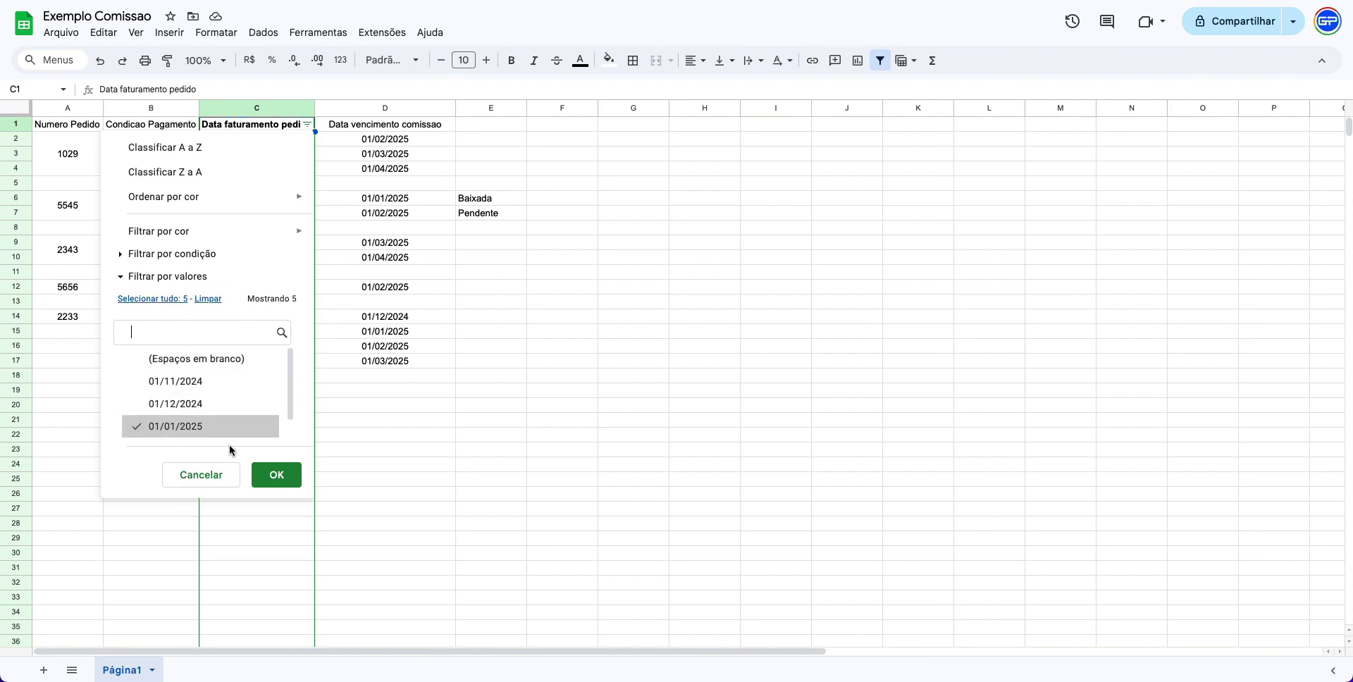
click(267, 471)
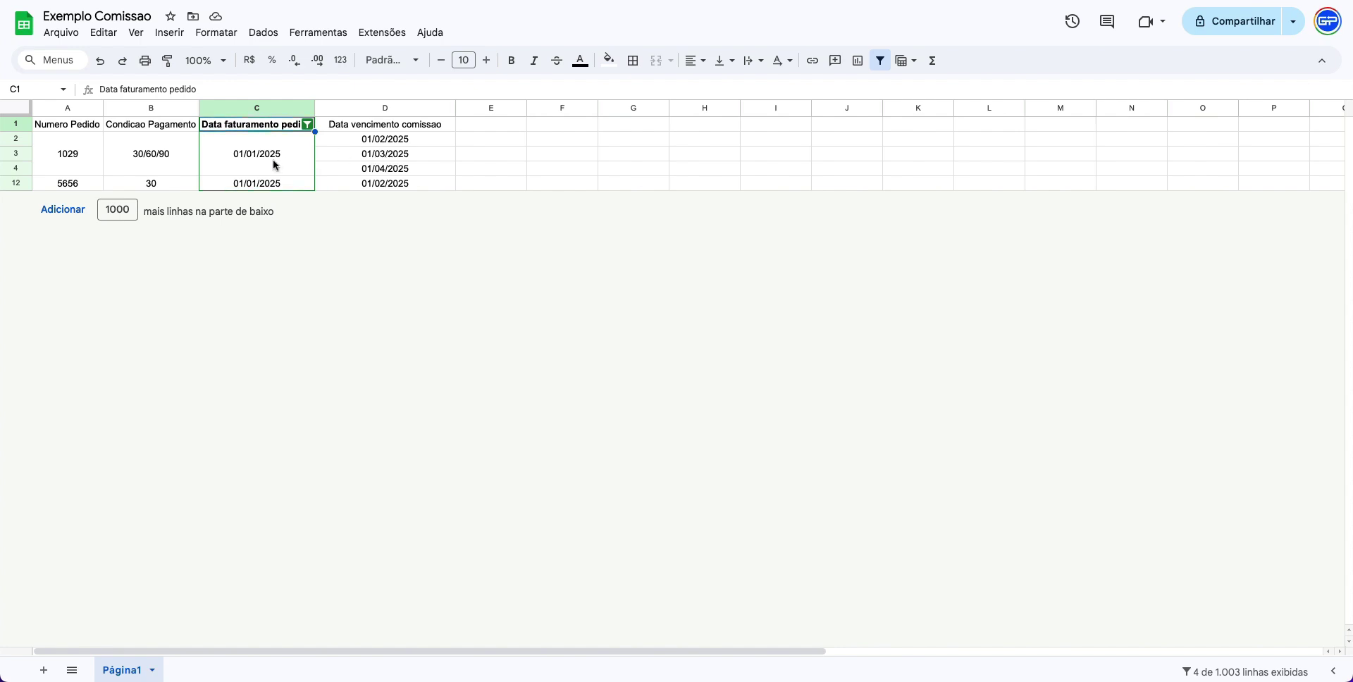
key(Down)
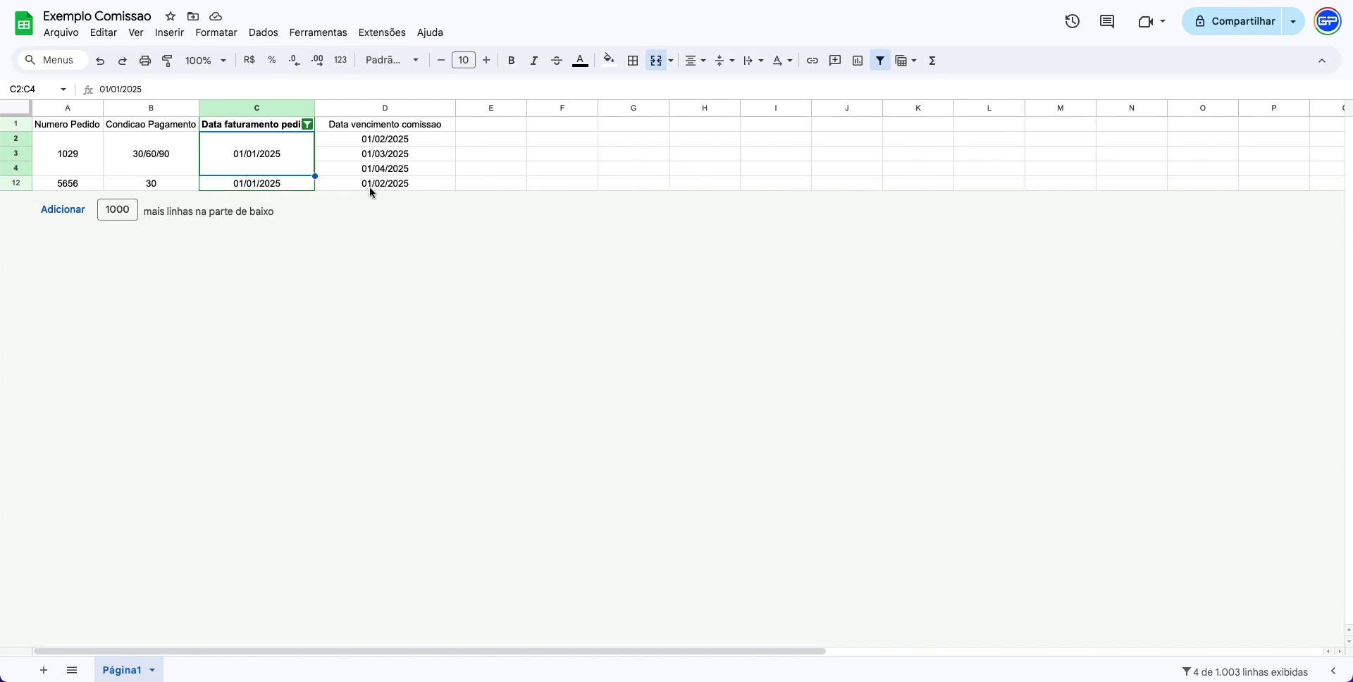
Step: Clear all selected values in the Data faturamento pedido filter and apply it
click(308, 125)
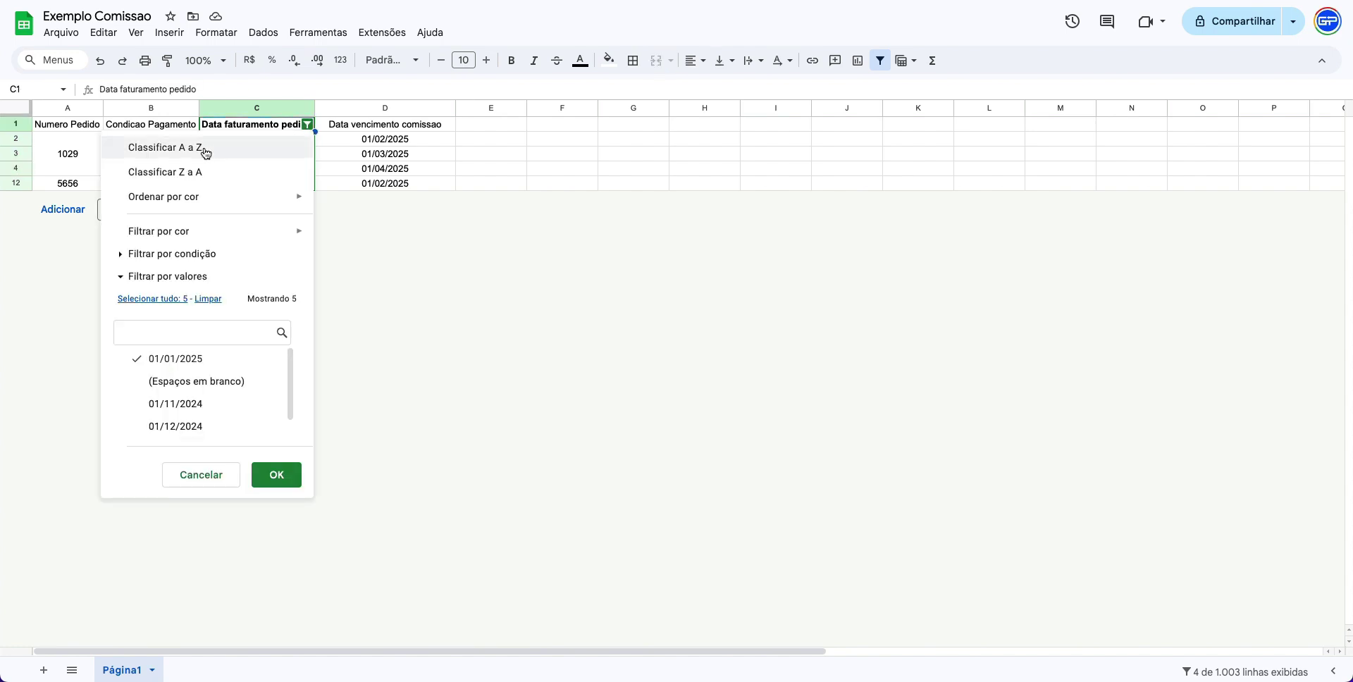
click(210, 300)
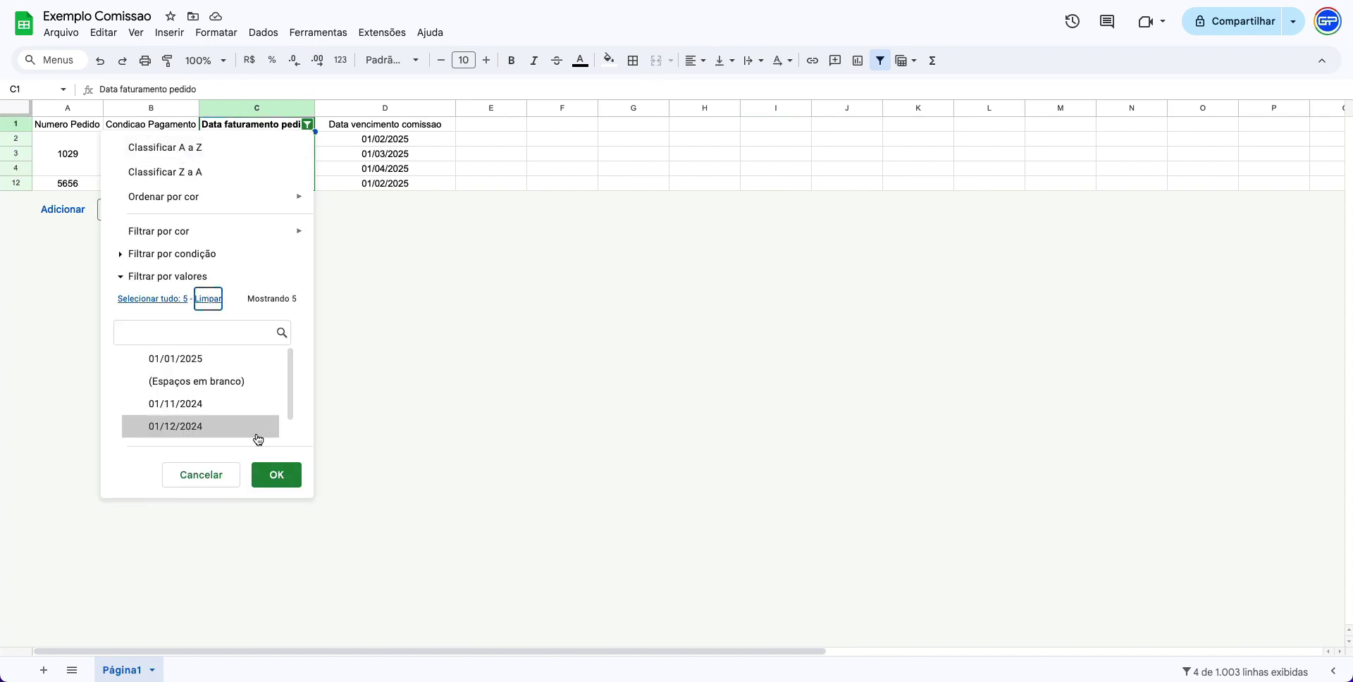
click(276, 475)
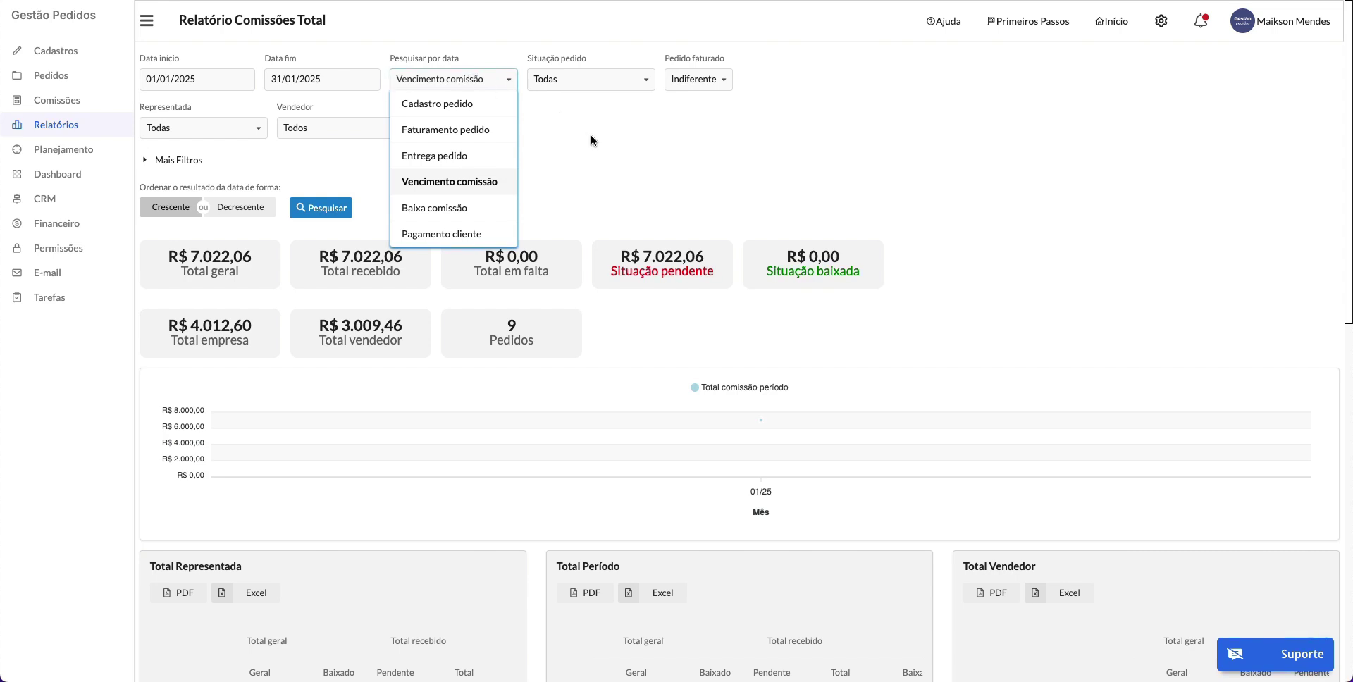
Step: In the Gestão Pedidos commissions report, choose Vencimento comissão as the search date and open the first listed order's commissions for editing
click(449, 185)
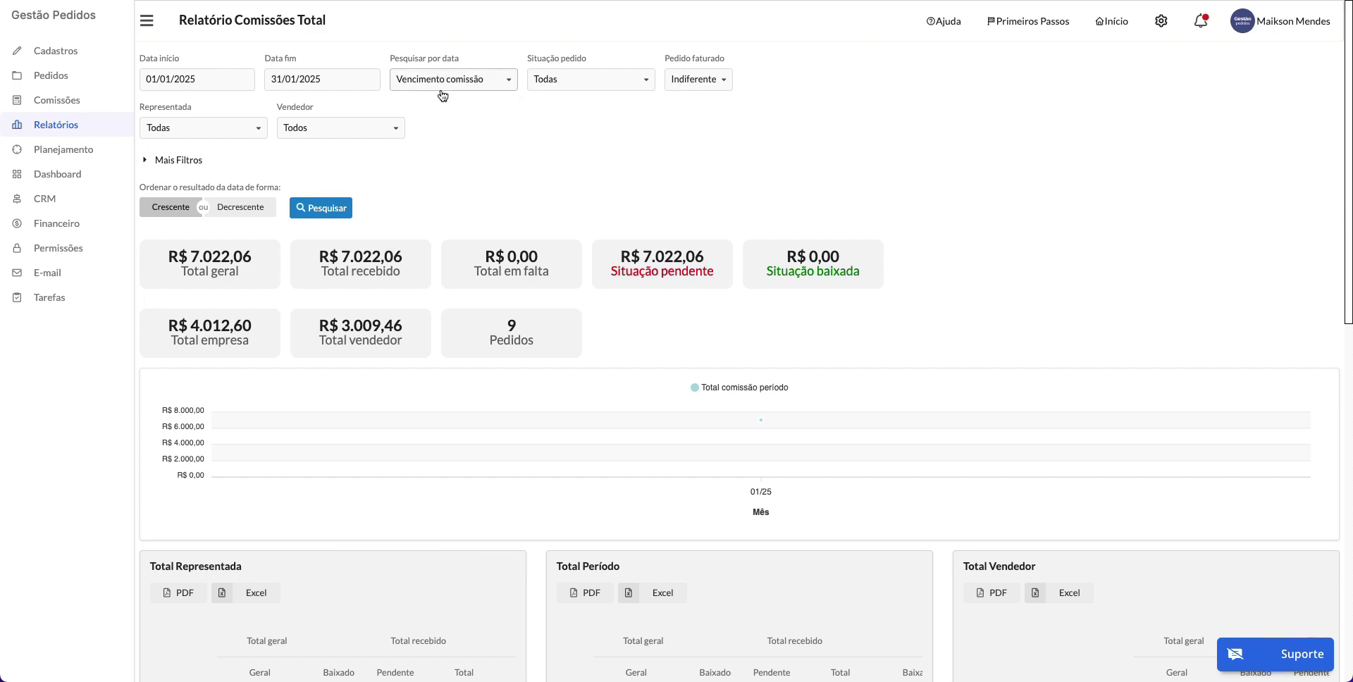
scroll(526, 141, down, 8)
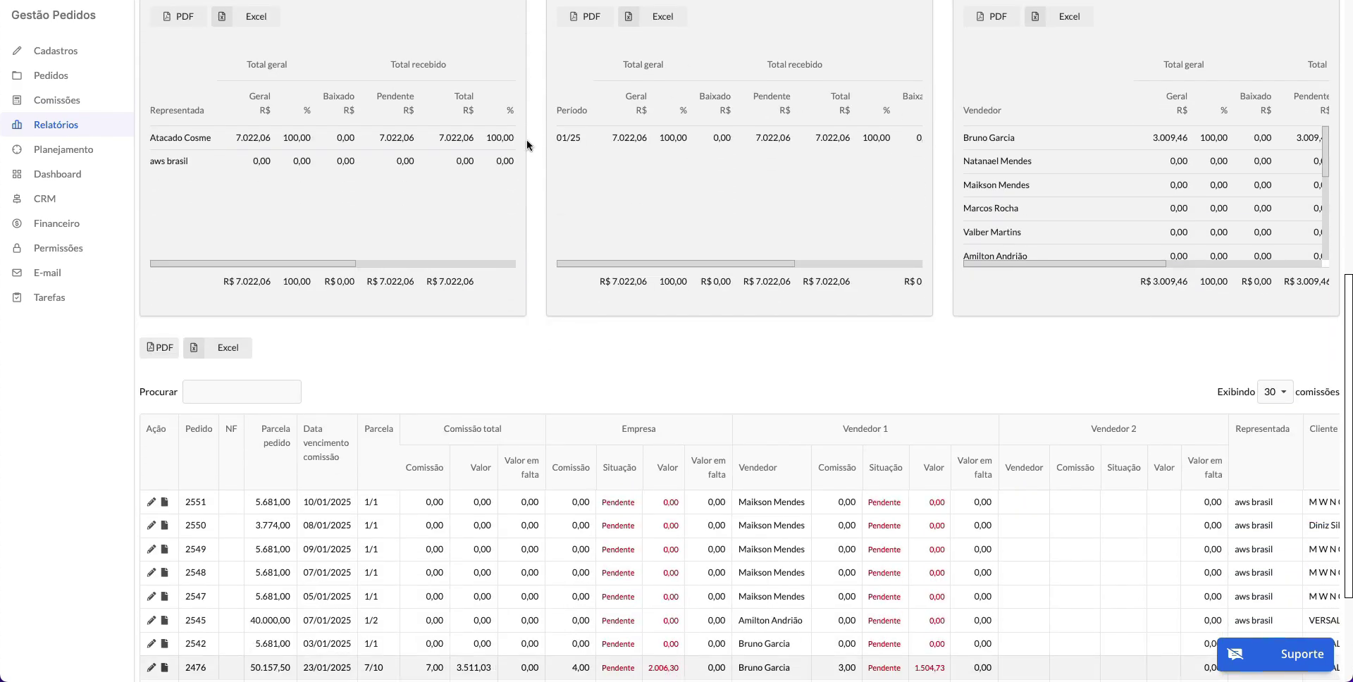
scroll(526, 139, down, 3)
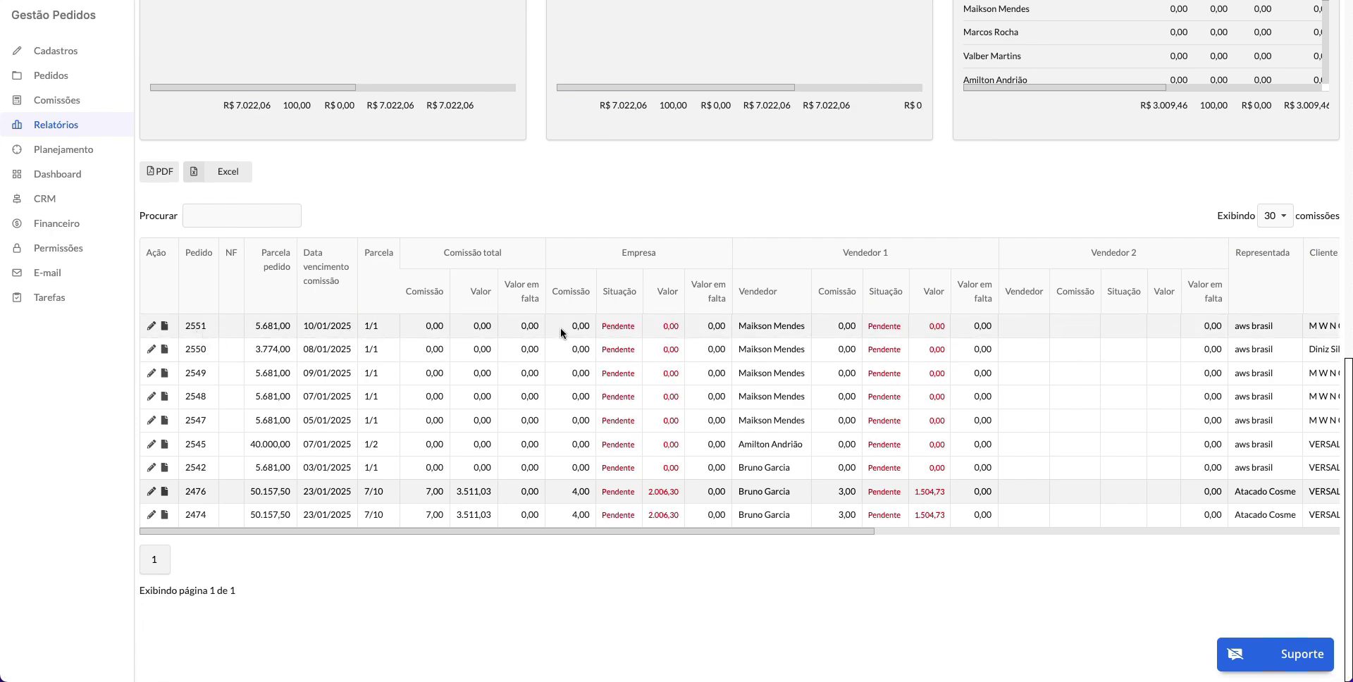
click(152, 326)
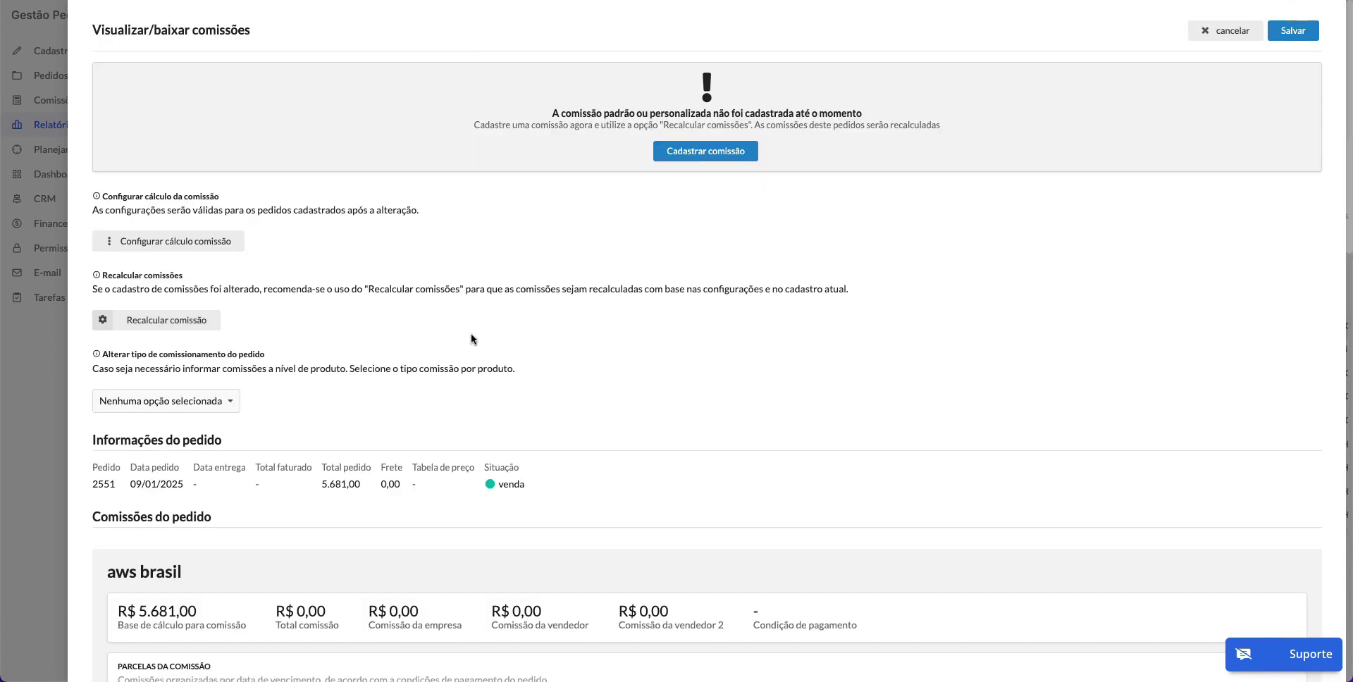
Step: Set the first installment's commission to 2% for both the company and the seller
scroll(472, 332, down, 4)
scroll(471, 331, down, 3)
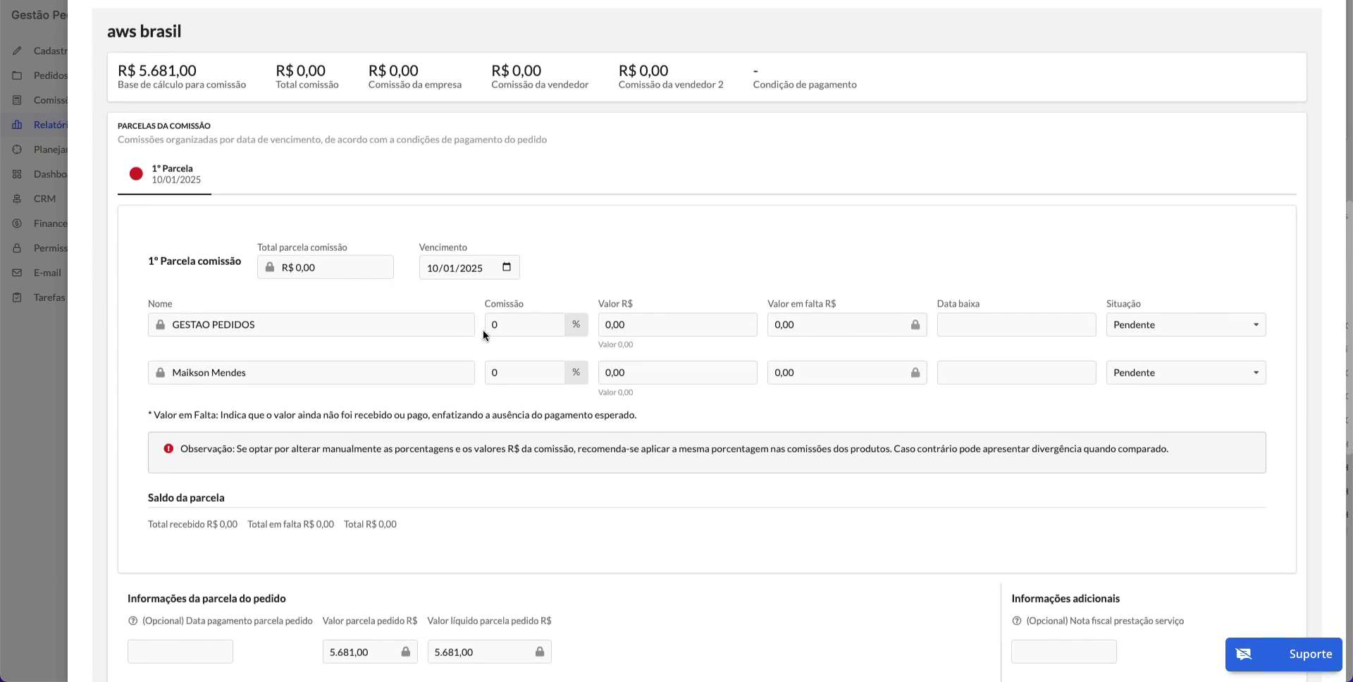
drag(502, 325, 476, 325)
text(2)
click(511, 372)
text(2)
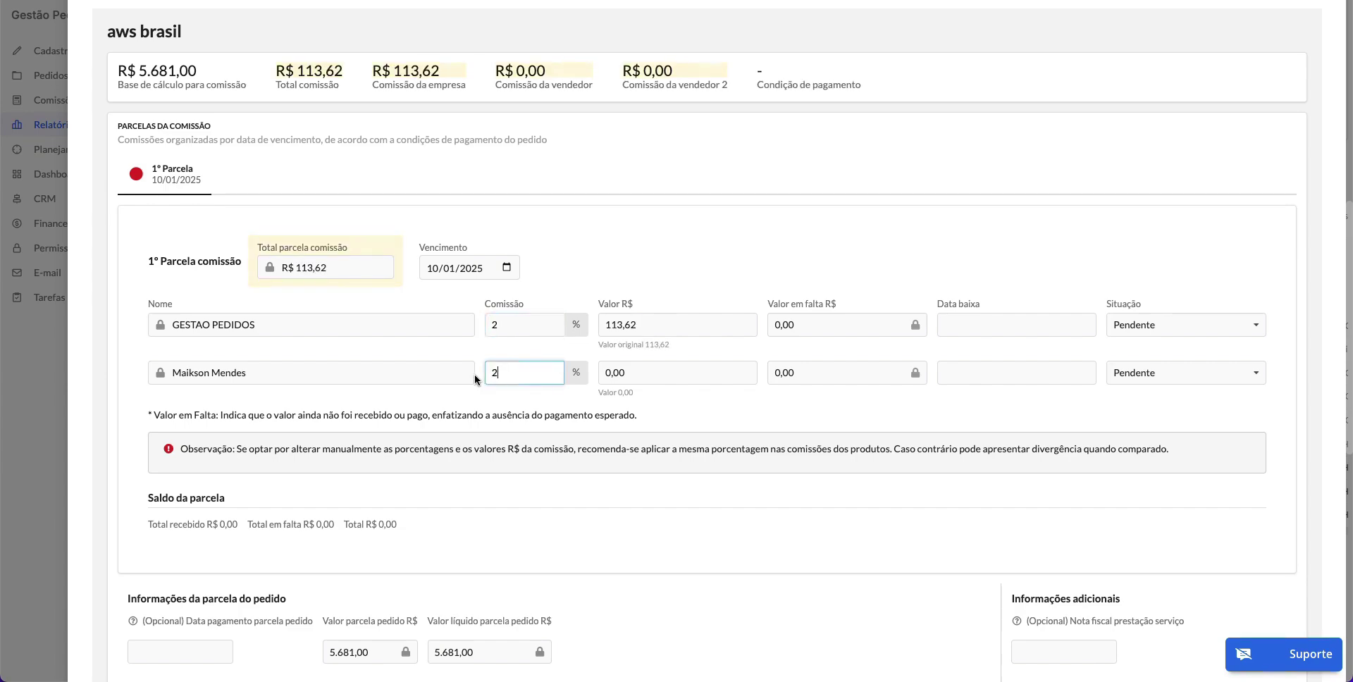
click(666, 265)
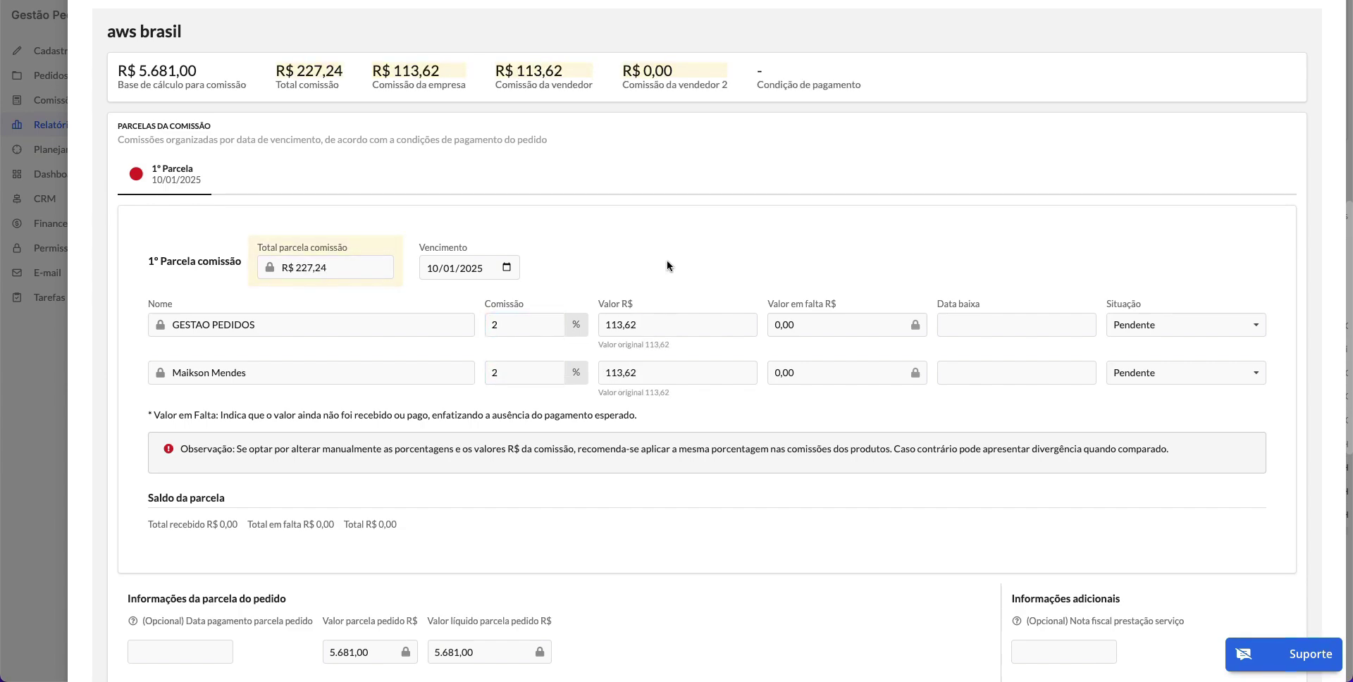
Step: Review the order's installment and balance details, and save the commission changes
scroll(888, 281, down, 9)
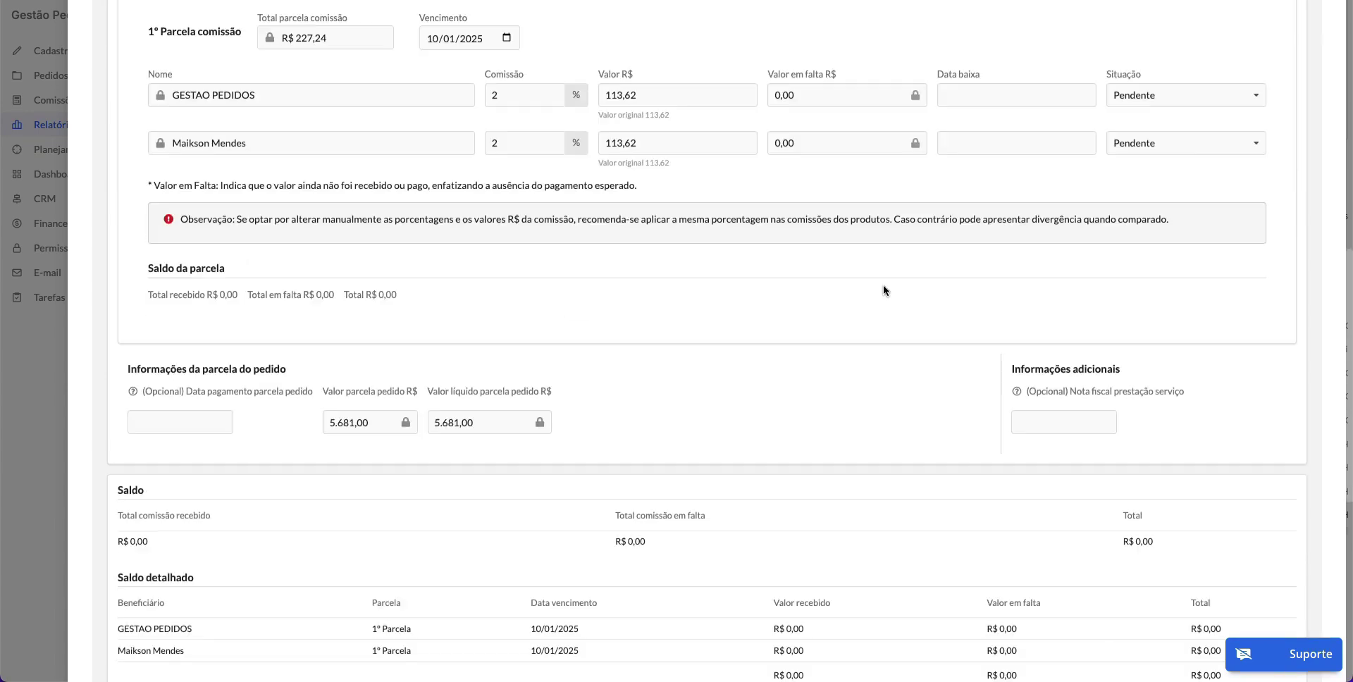
scroll(865, 296, up, 10)
click(1304, 33)
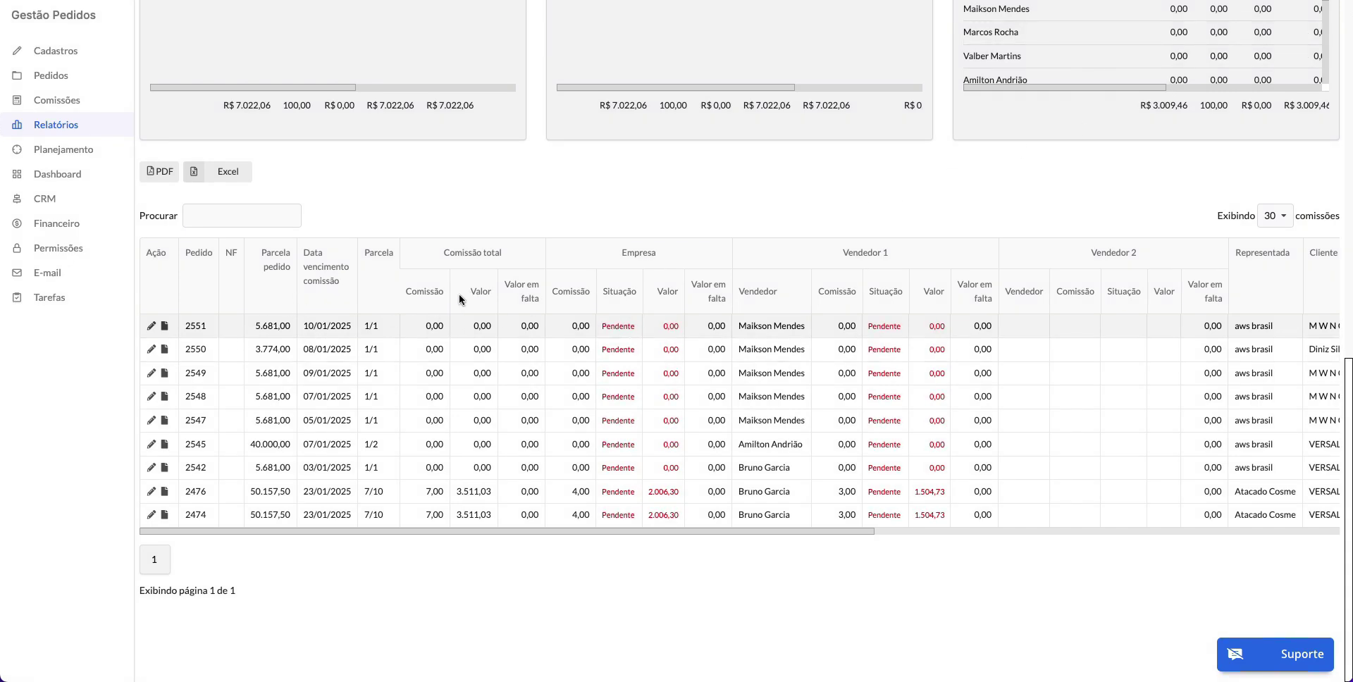
Step: Run the report search again and review the refreshed totals and commission rows
scroll(433, 296, up, 8)
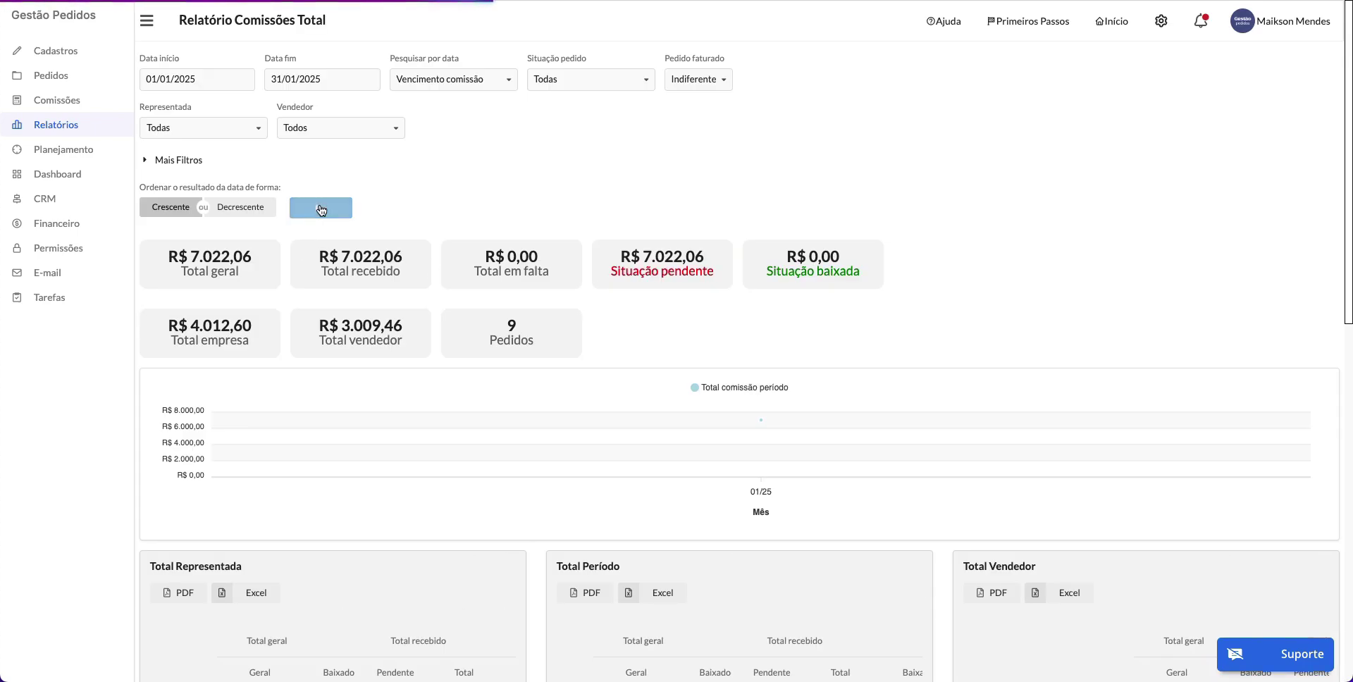
scroll(397, 303, down, 5)
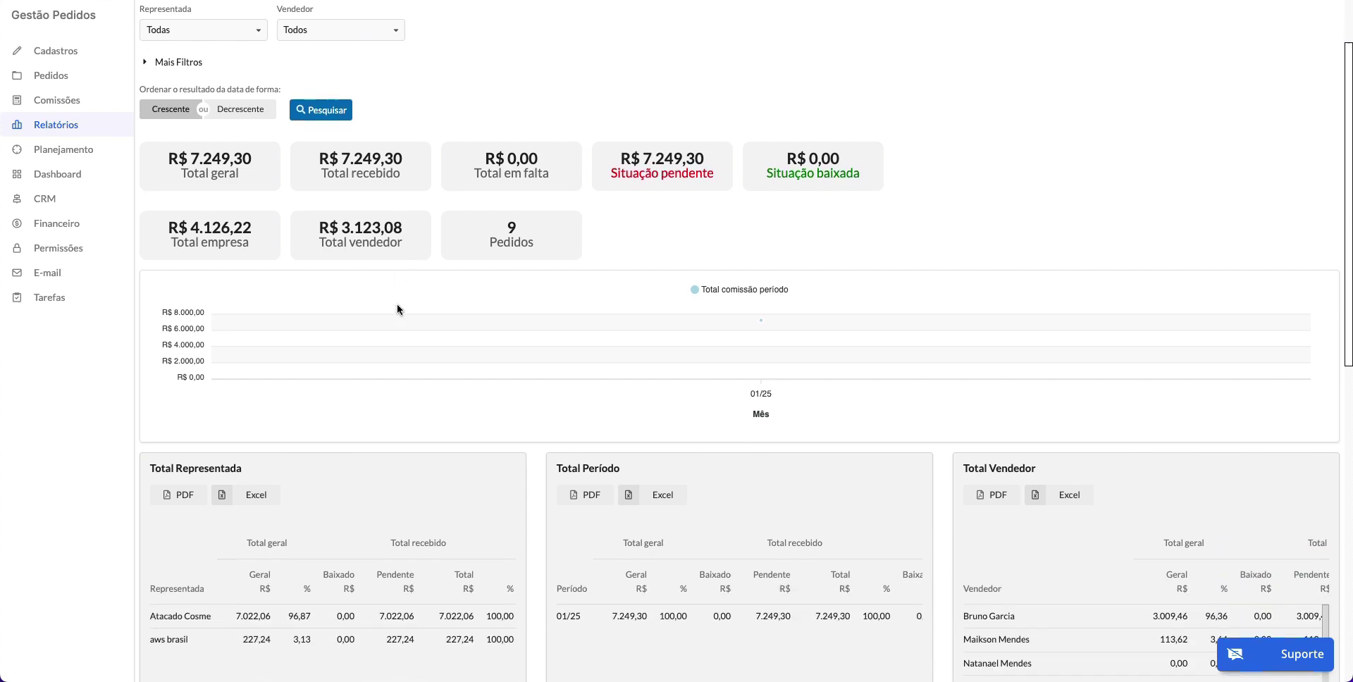
scroll(396, 302, down, 6)
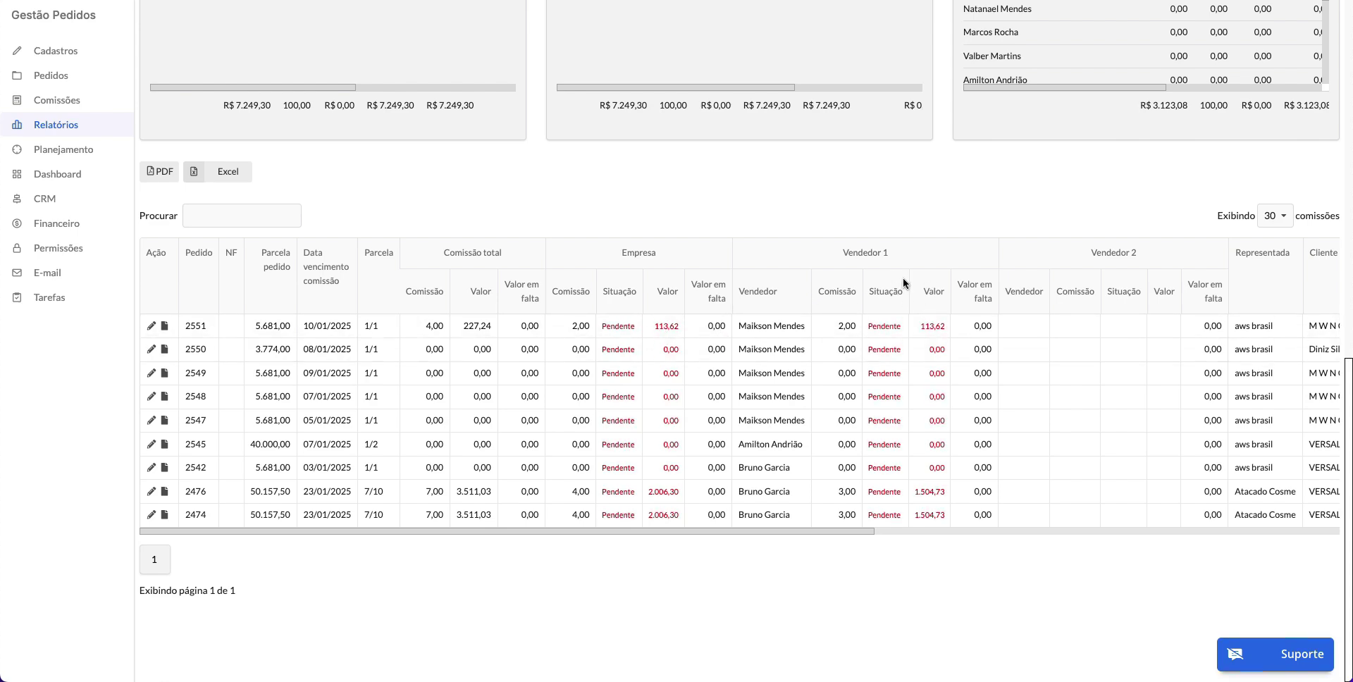
Step: Compare the total commissions report's summary cards and summary tables with its individual order commission rows
scroll(903, 282, up, 9)
scroll(906, 286, up, 3)
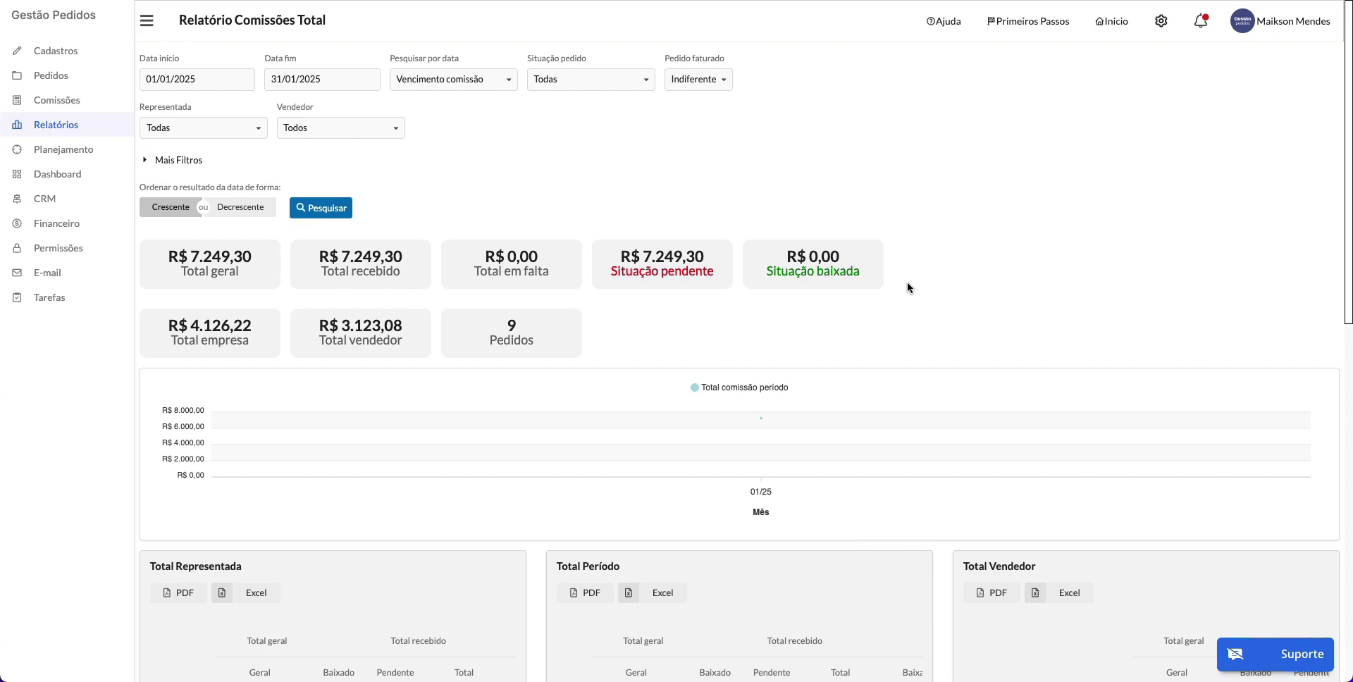
scroll(908, 284, down, 10)
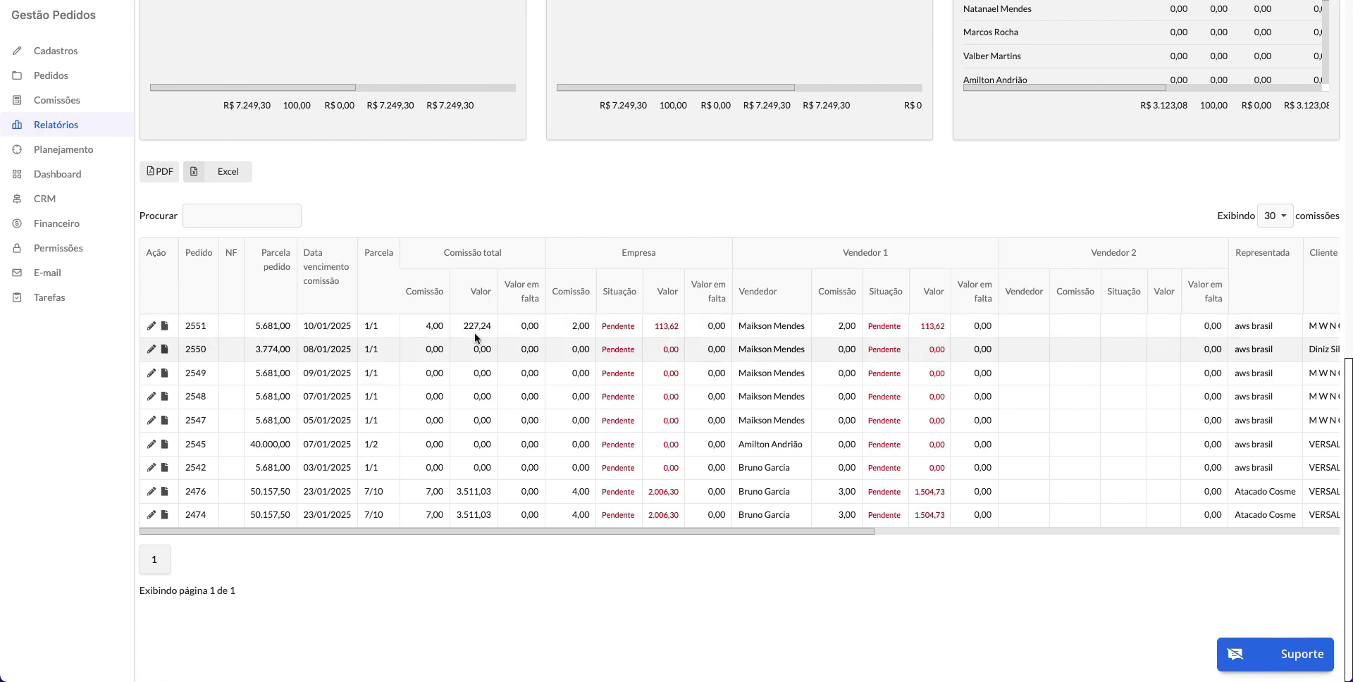
scroll(477, 334, up, 10)
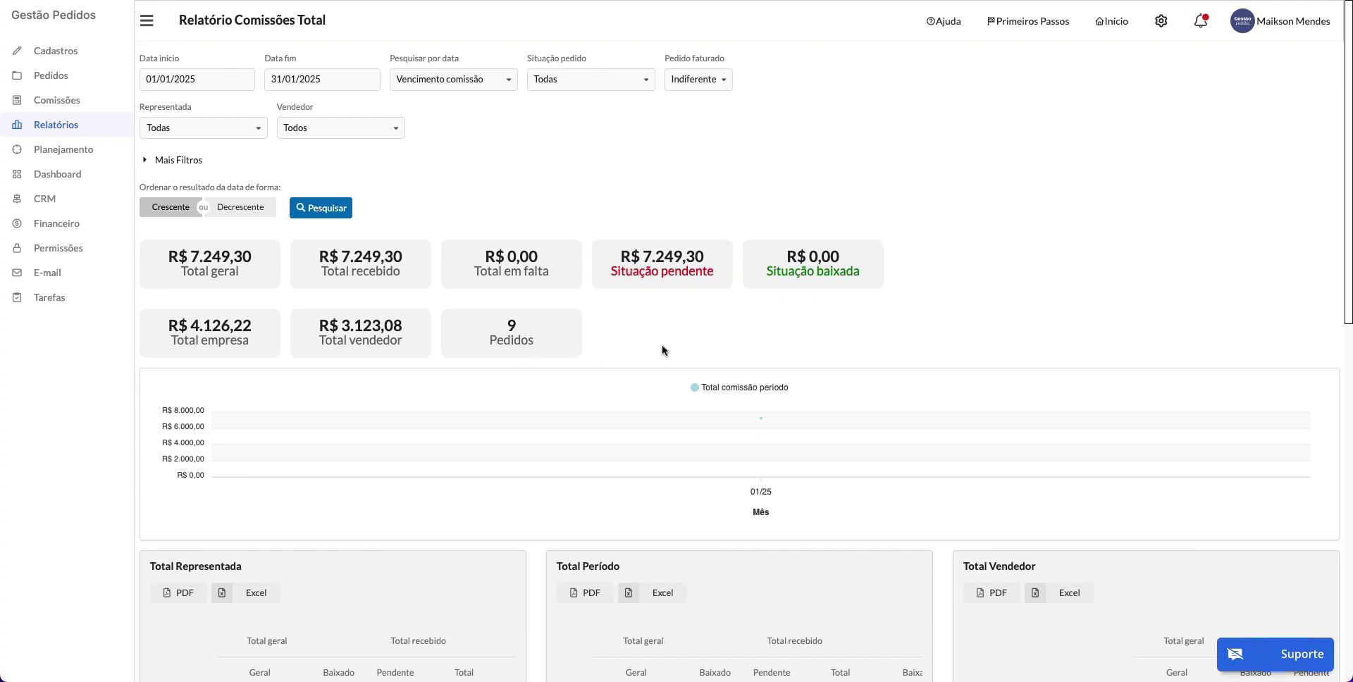
scroll(662, 348, down, 10)
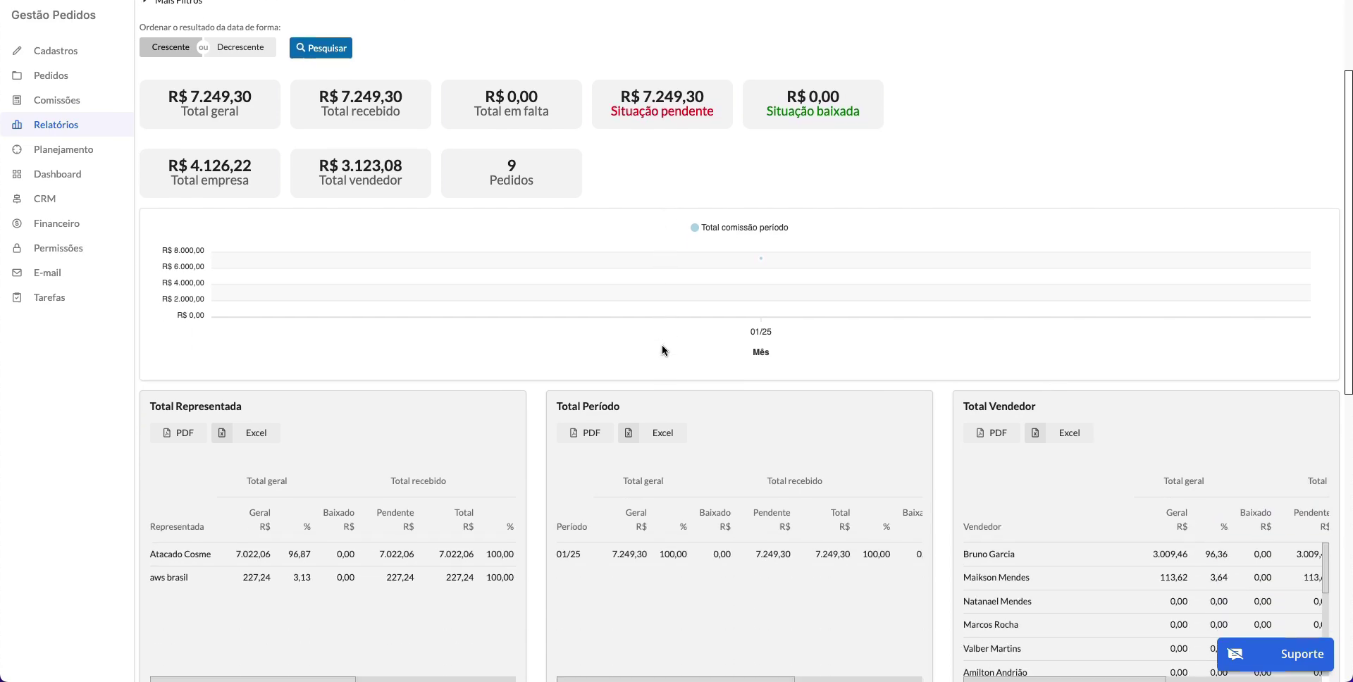
scroll(661, 344, down, 1)
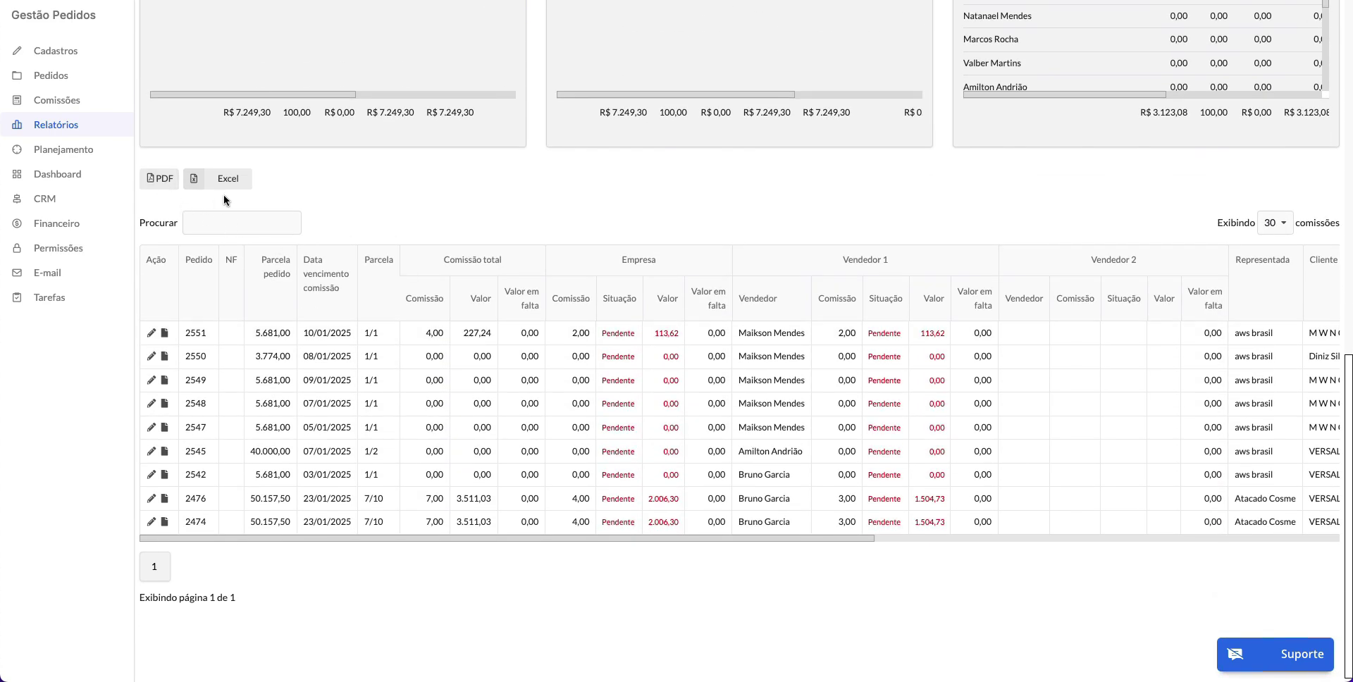
Step: Check the Excel export format options for the commission list and review all of the list's columns, including client and date details
click(239, 182)
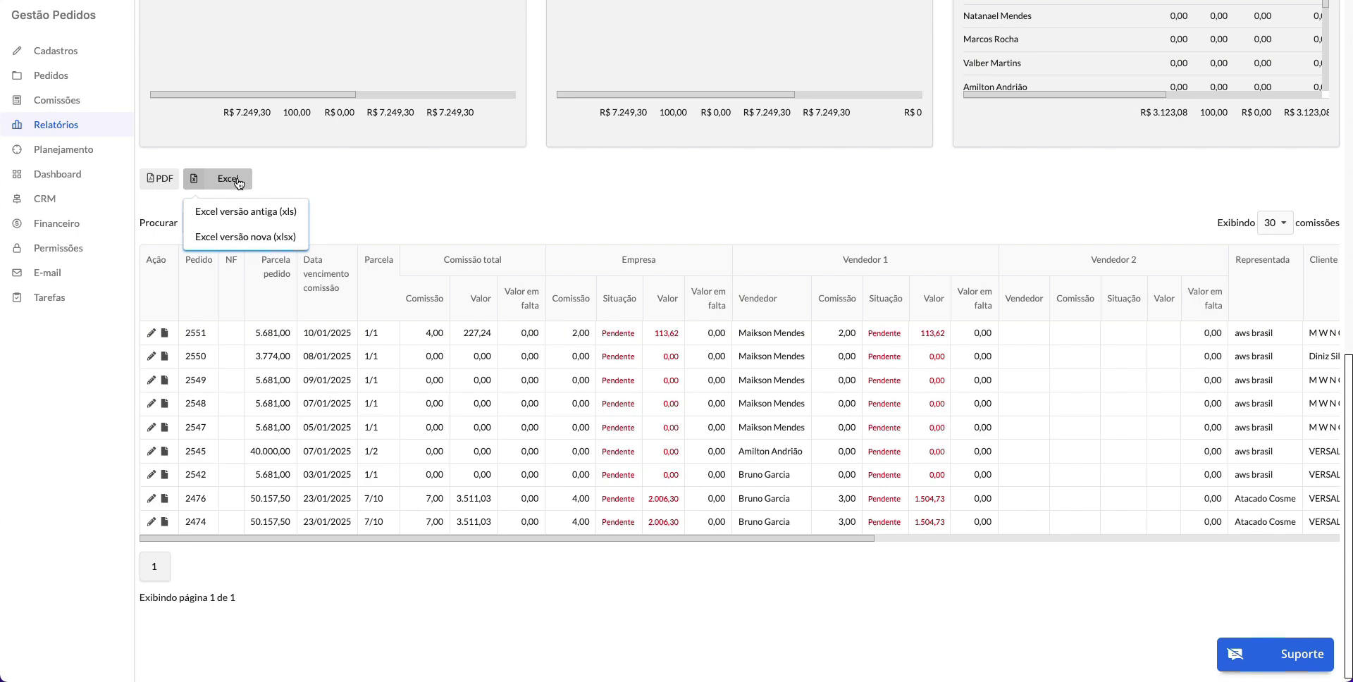
click(303, 186)
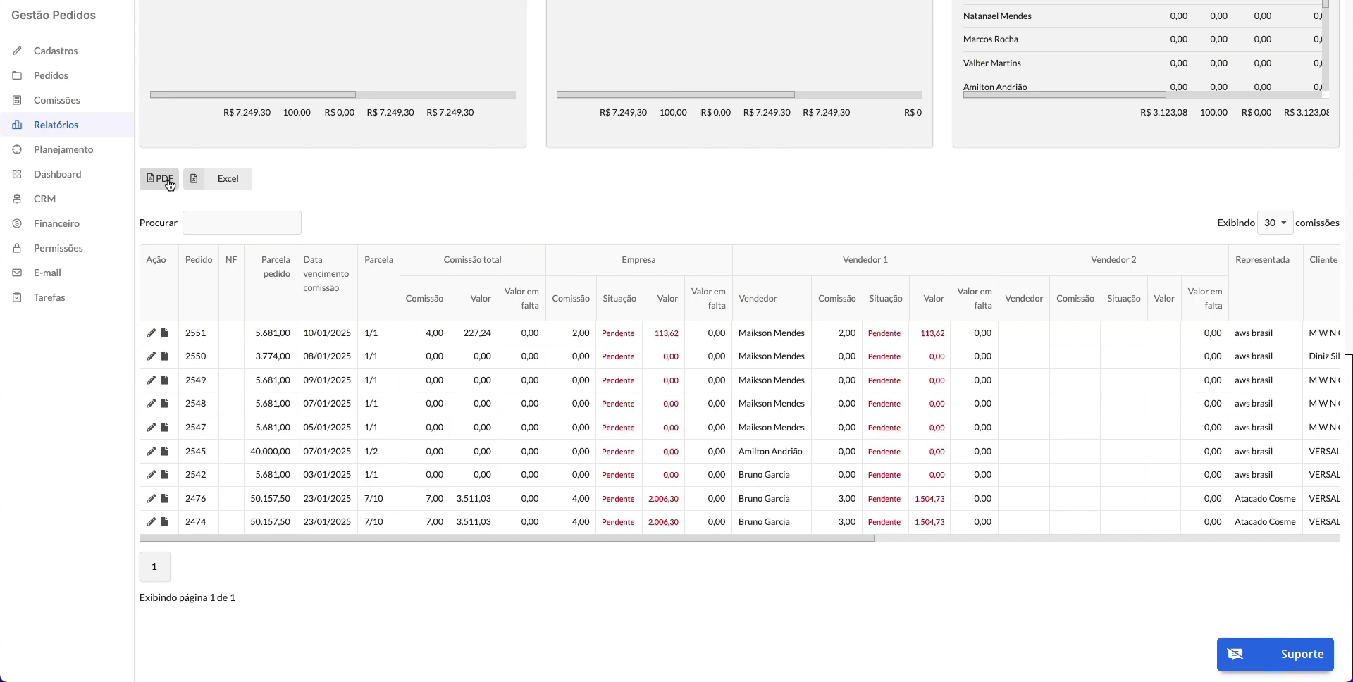
click(230, 181)
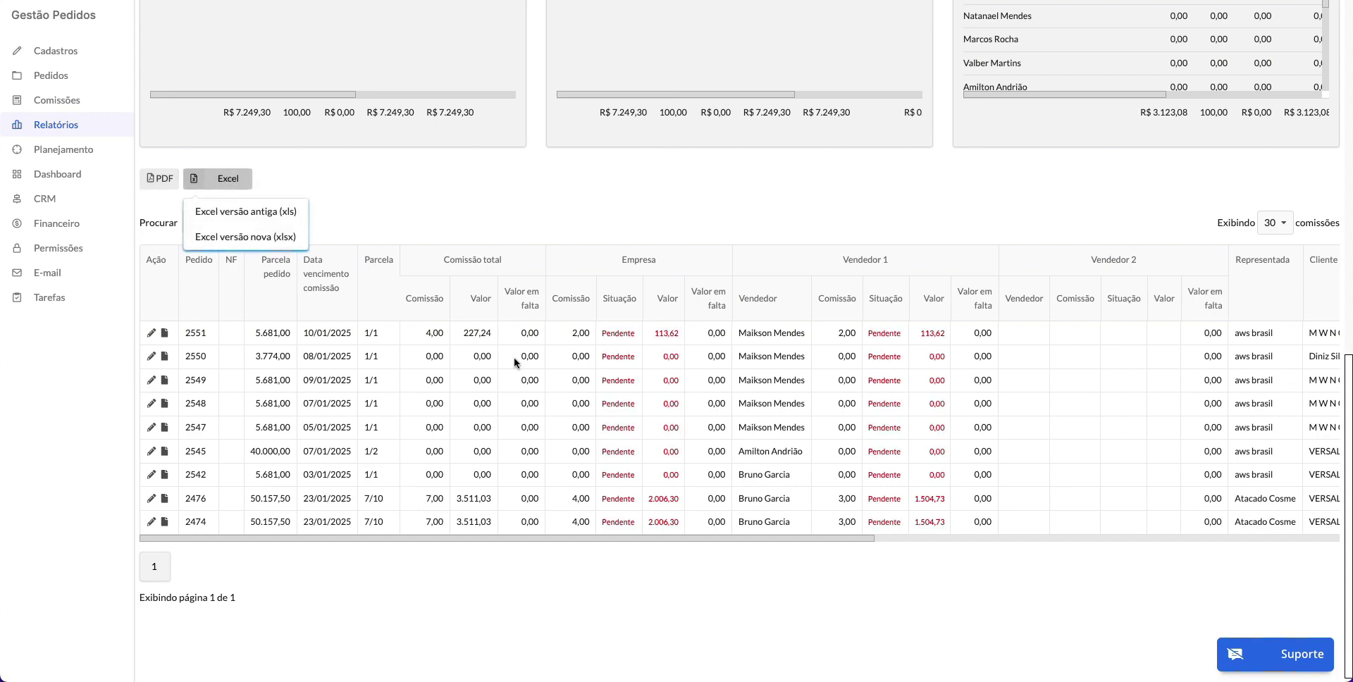
scroll(525, 514, right, 1)
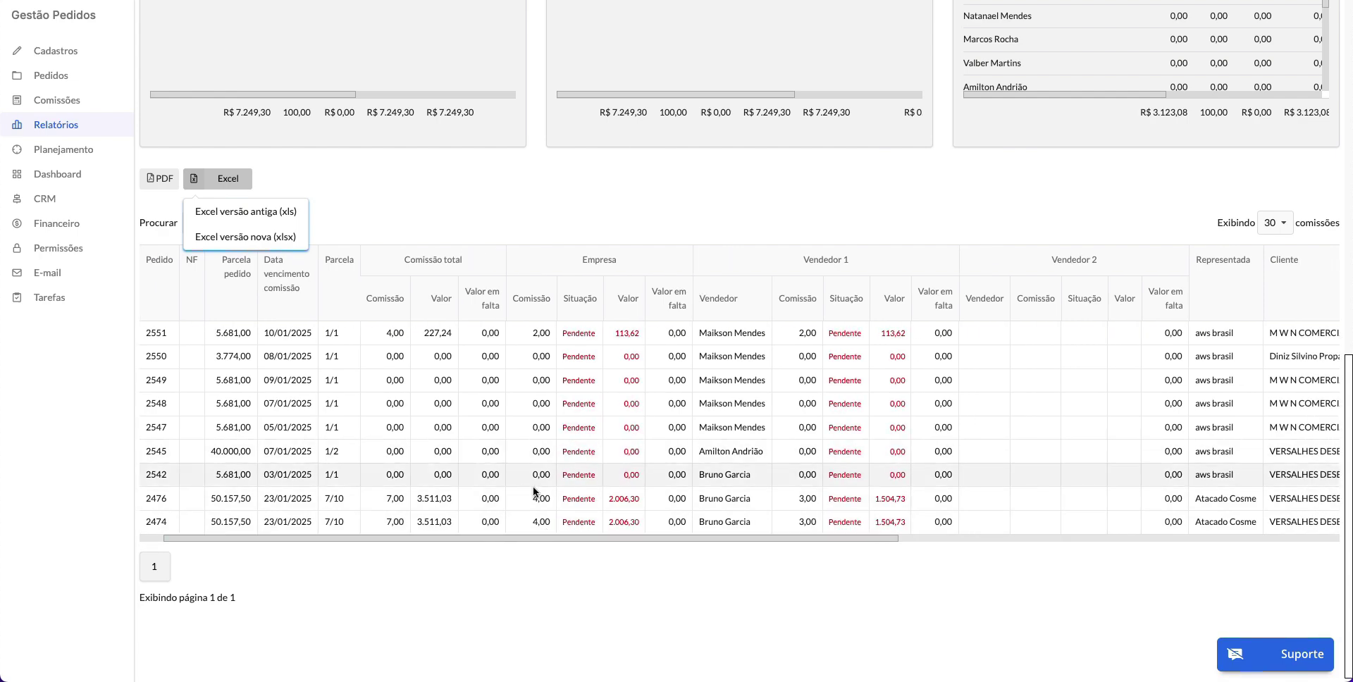
drag(553, 540, 1070, 559)
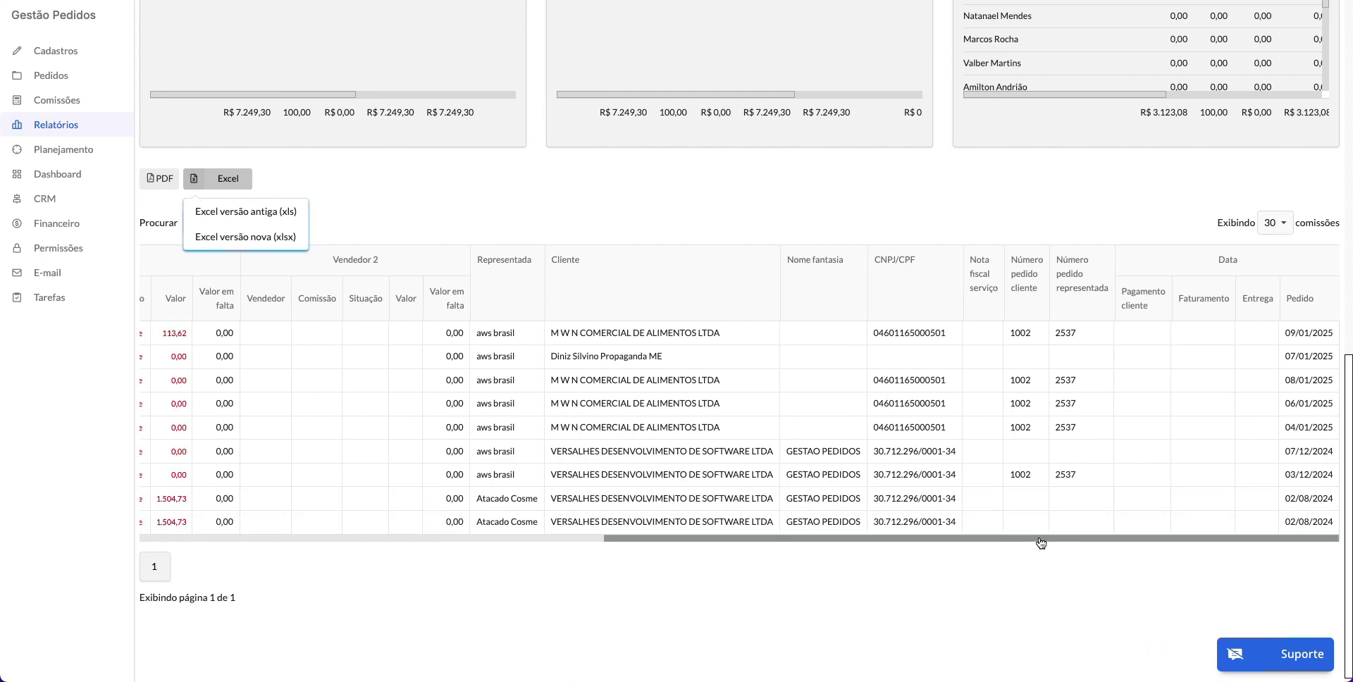
drag(1041, 543, 495, 529)
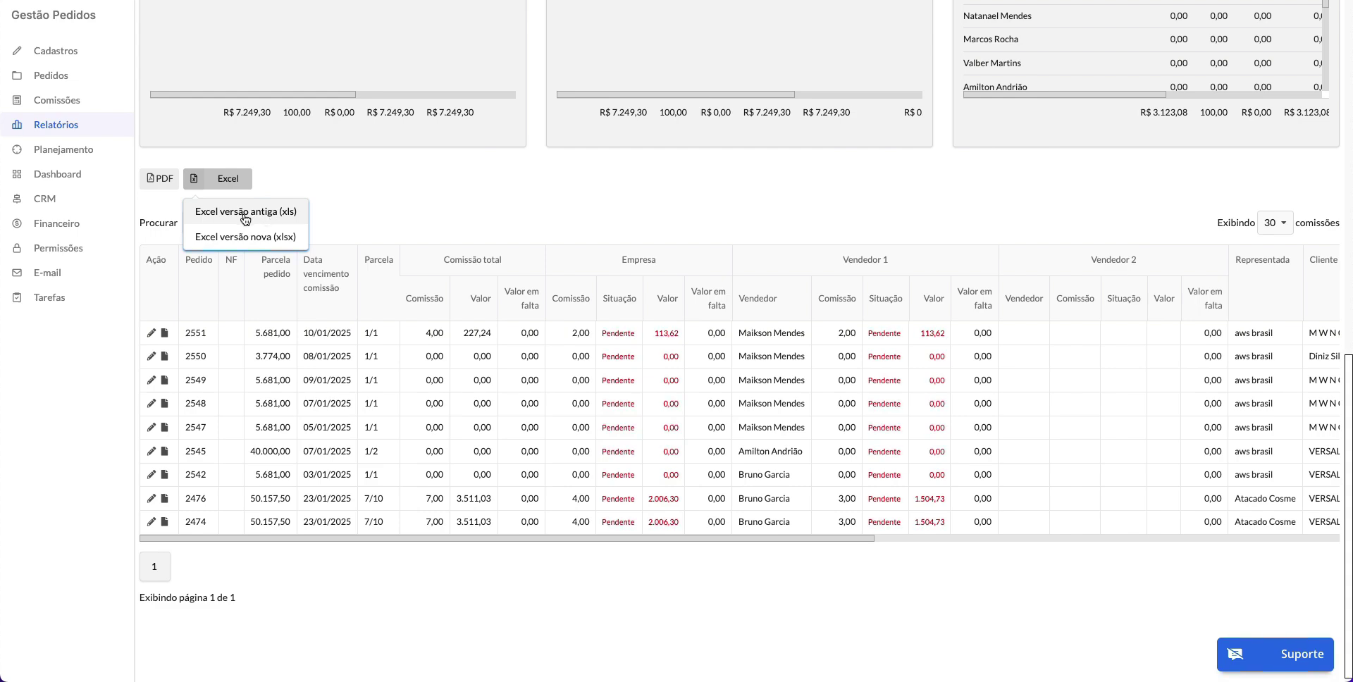
click(383, 184)
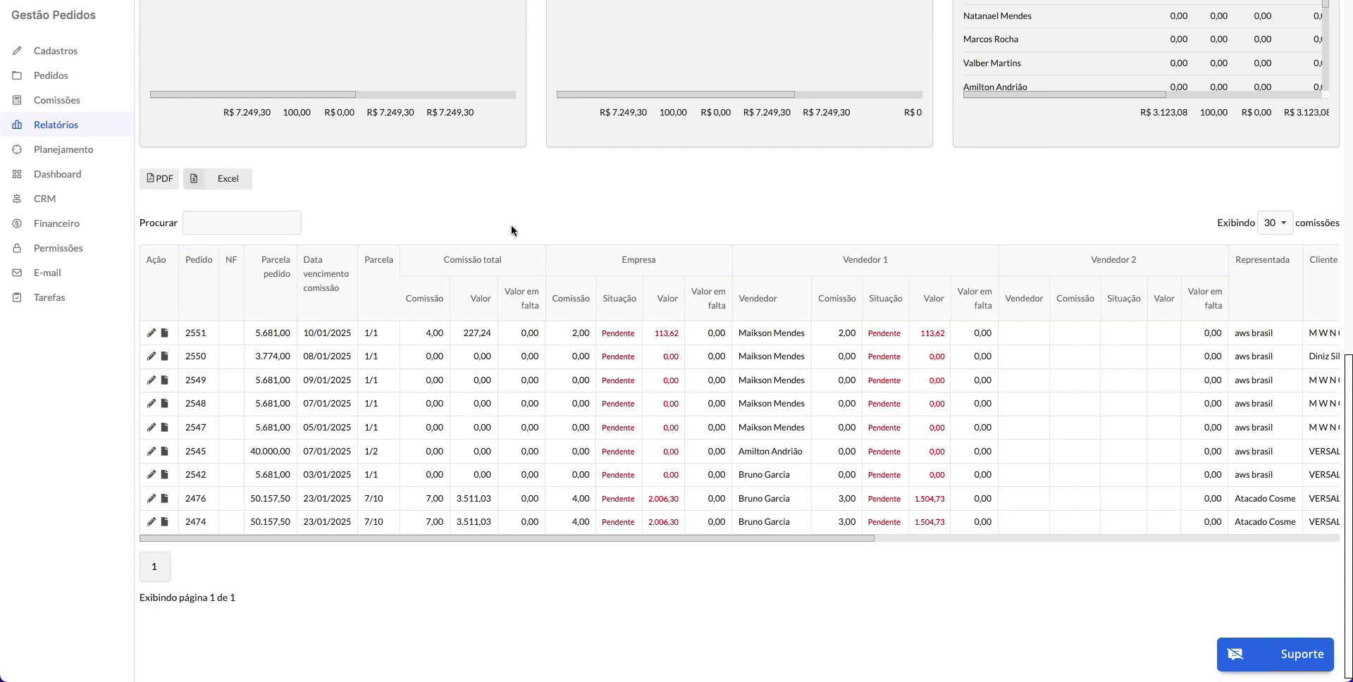
Step: Set the report's start date to 01/11/2024, keeping 31/01/2025 as the end date
scroll(811, 237, up, 4)
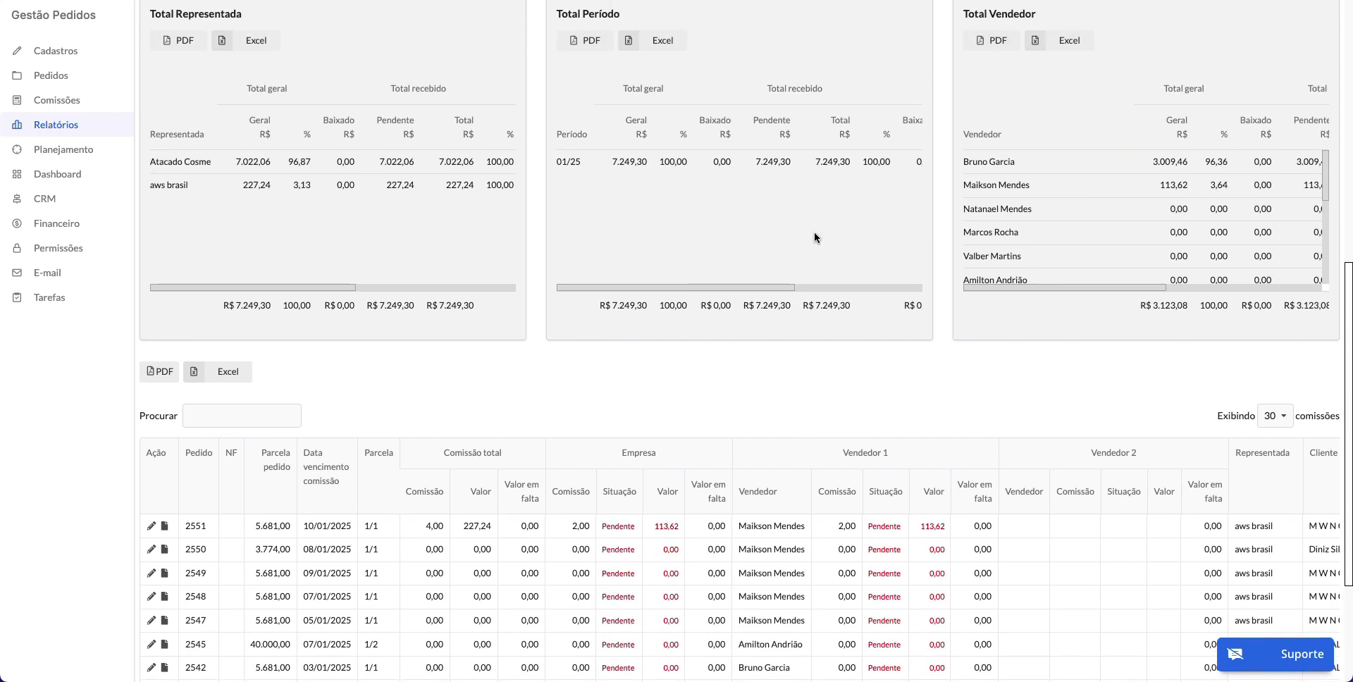
scroll(815, 232, up, 1)
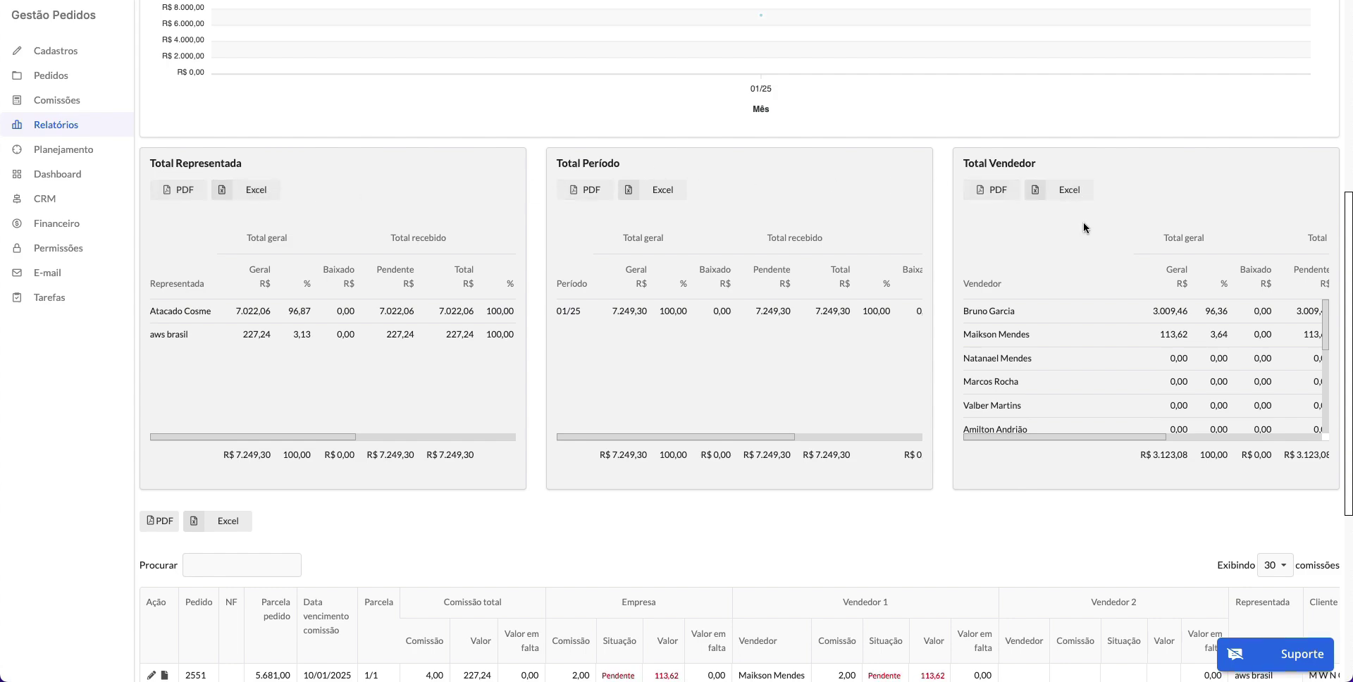
scroll(837, 176, up, 6)
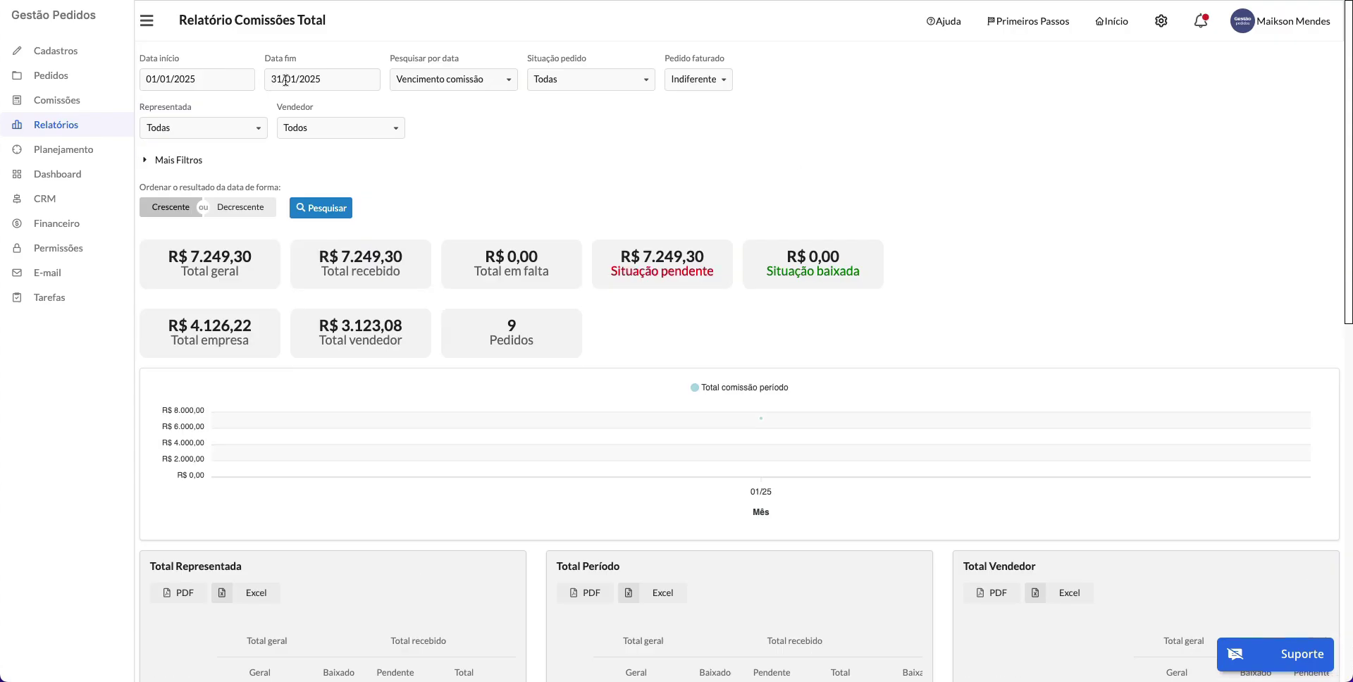
click(225, 79)
click(155, 112)
click(156, 112)
click(263, 155)
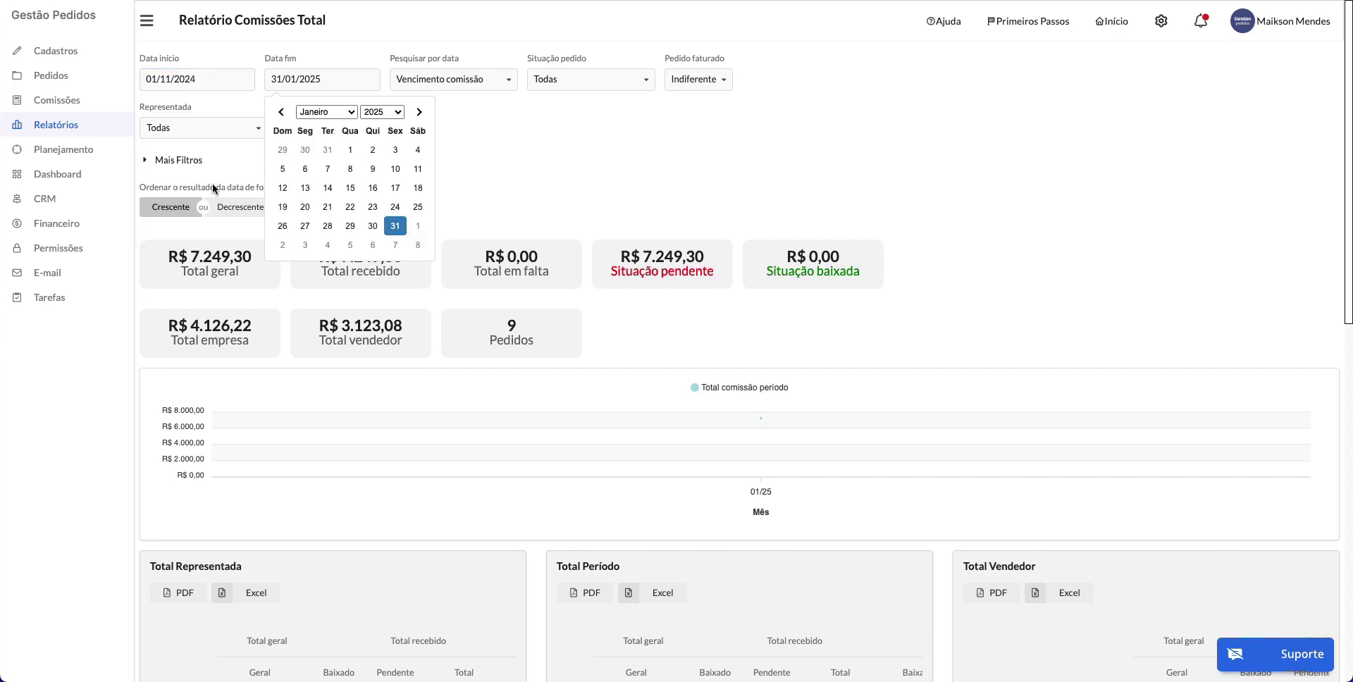
click(541, 160)
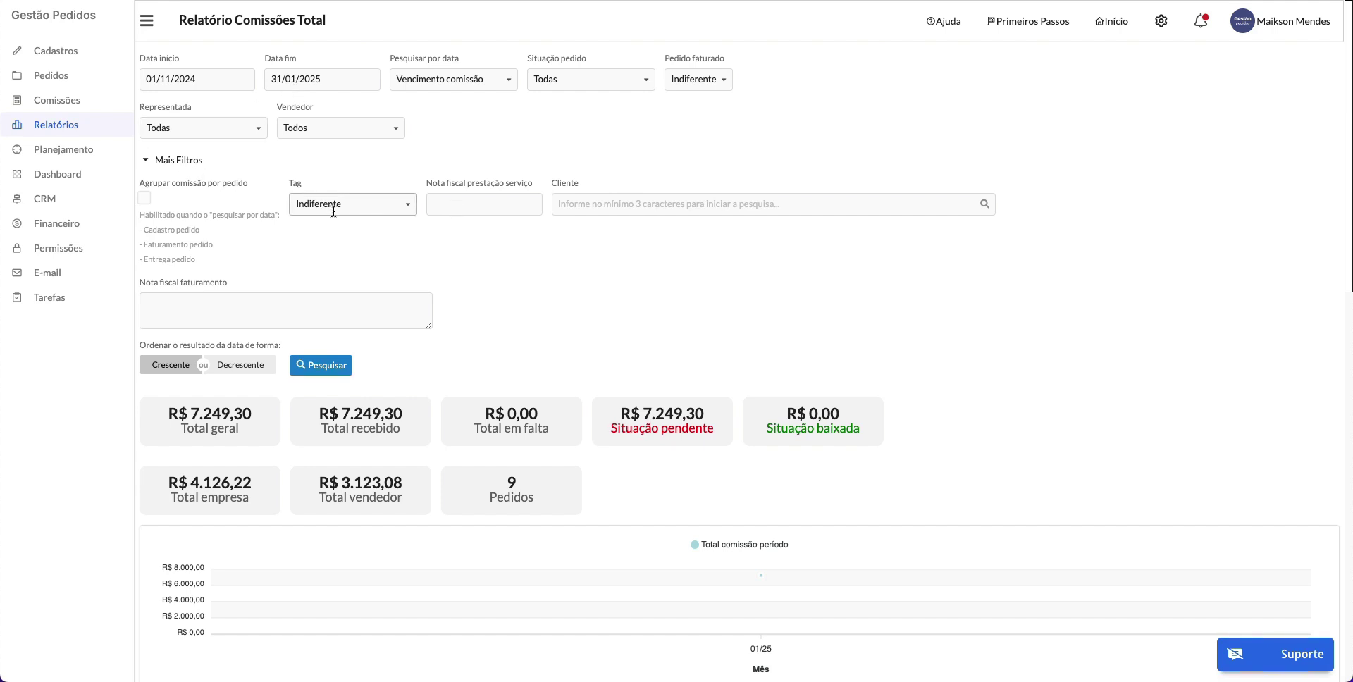
Step: Review the Situação pedido, Pedido faturado and Vendedor filter options, and run the search for the extended period
click(623, 85)
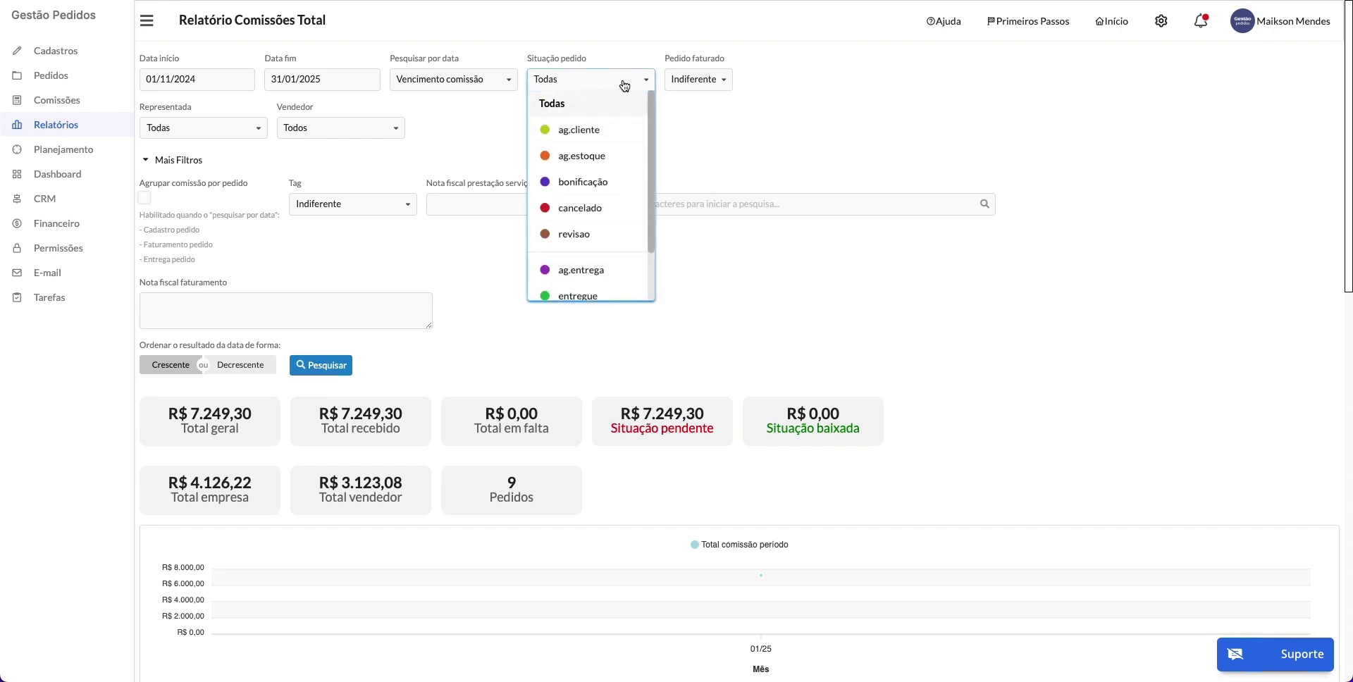
click(624, 85)
click(707, 81)
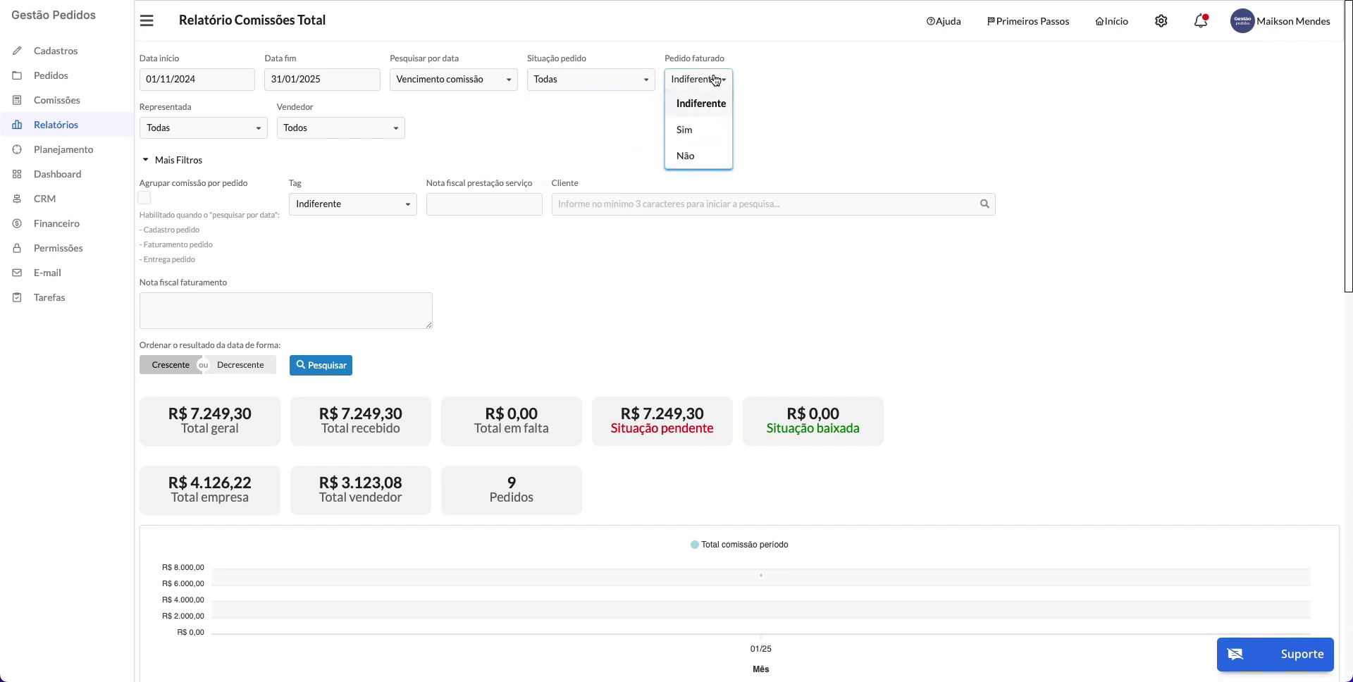
click(704, 86)
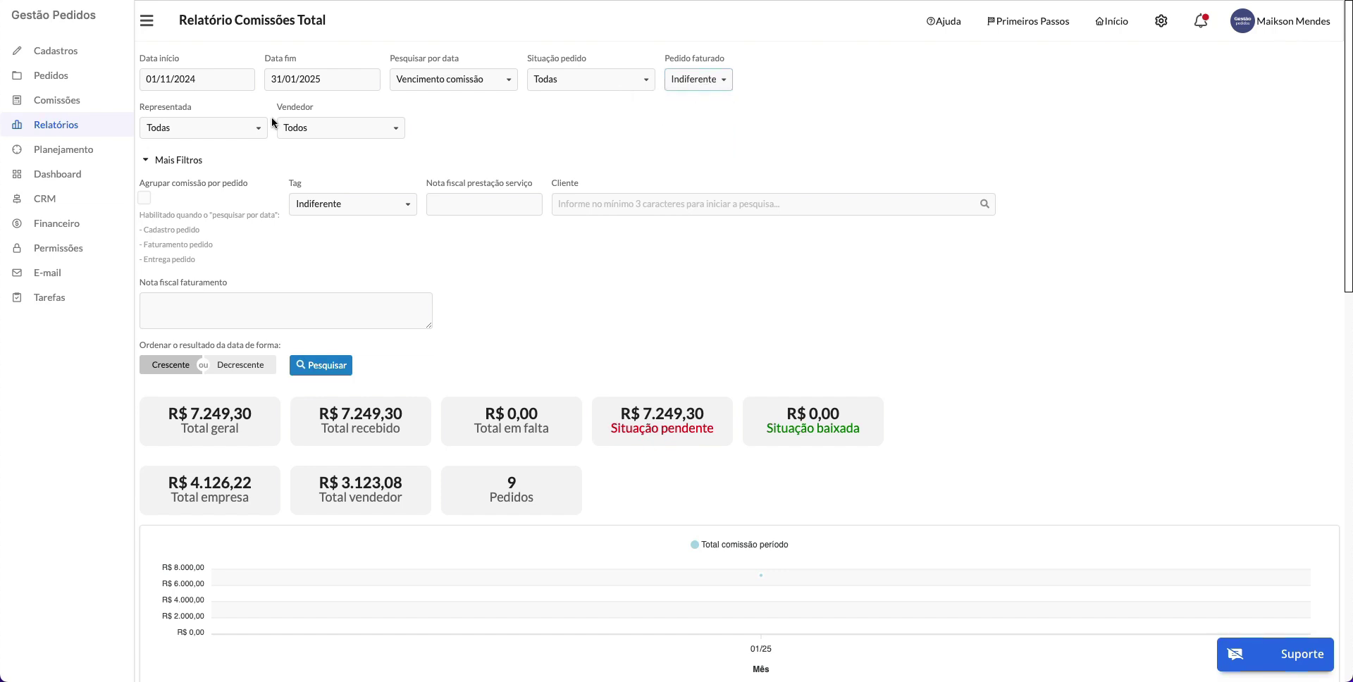
click(361, 134)
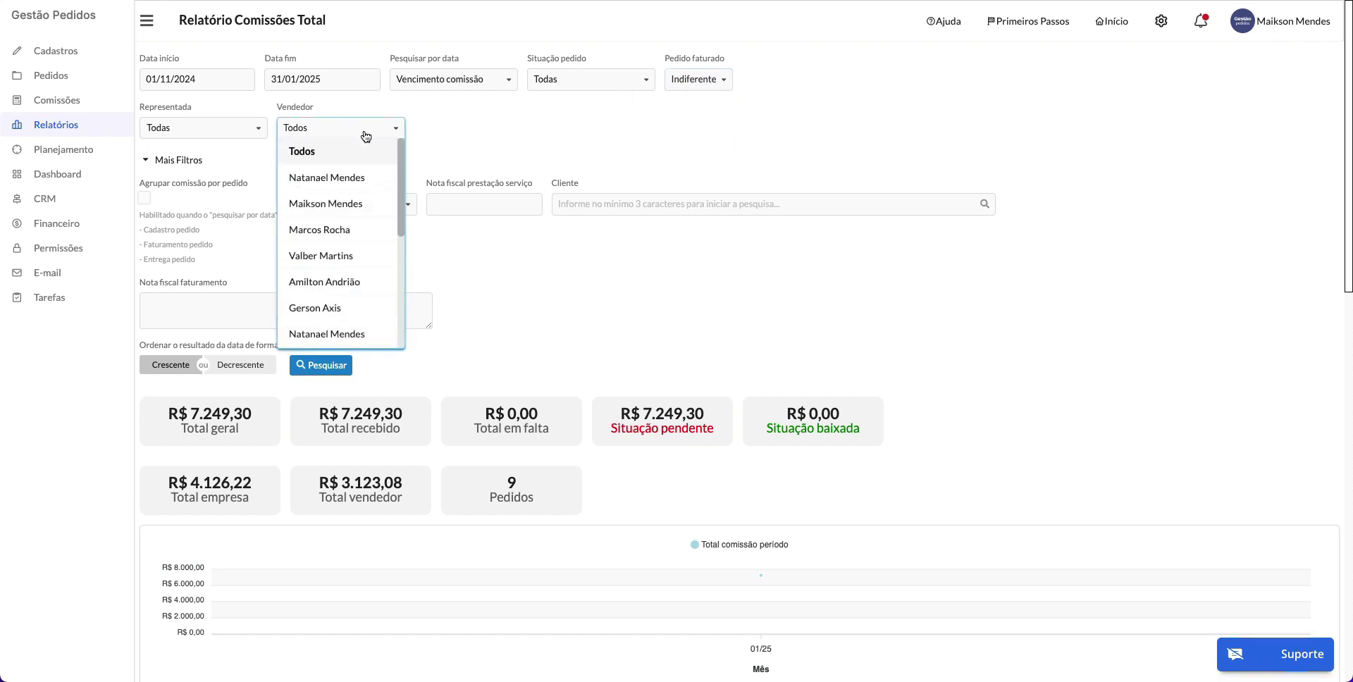
click(440, 107)
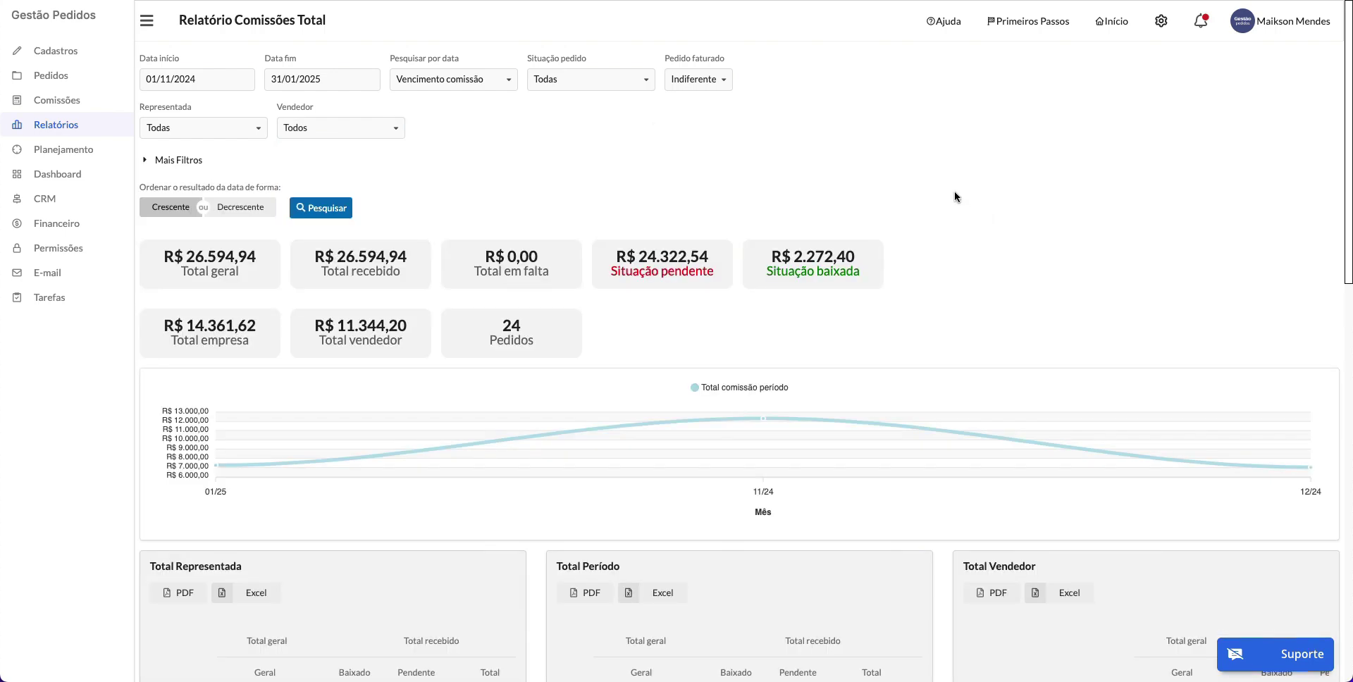
Step: Open the Empresa commissions report and review its totals, summary tables and order commission rows
click(91, 130)
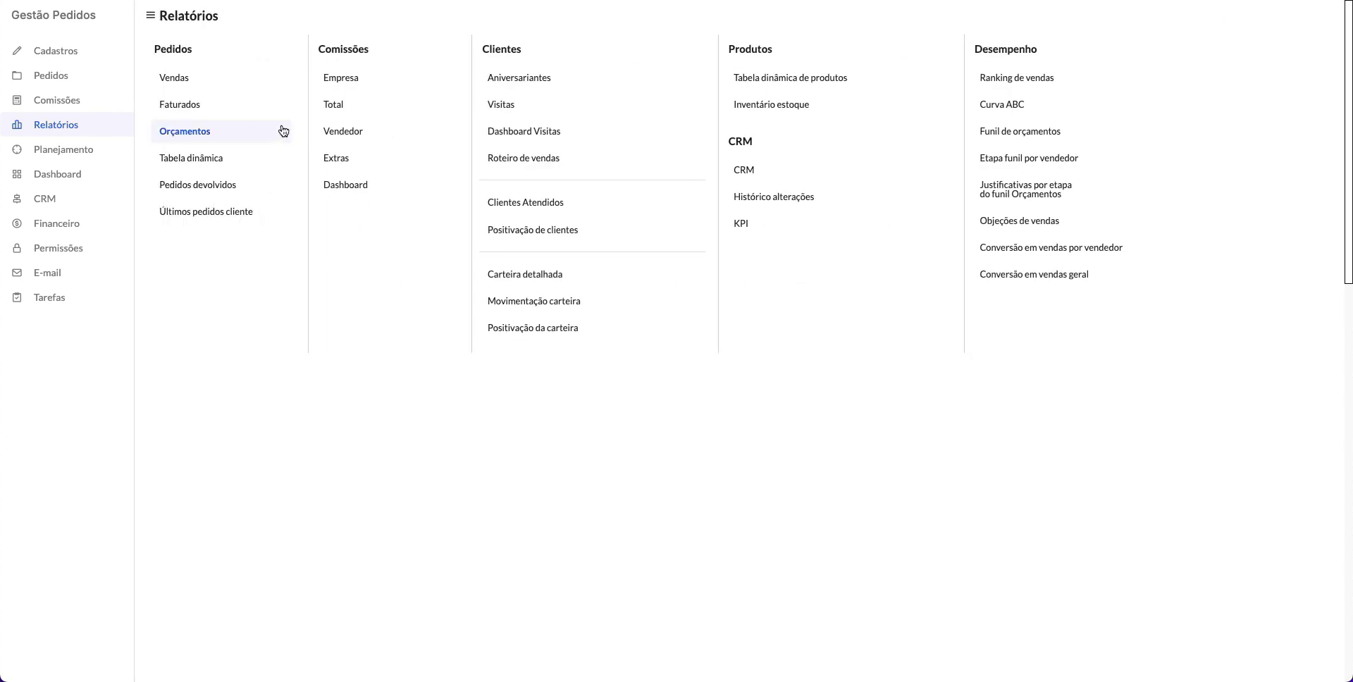
click(361, 78)
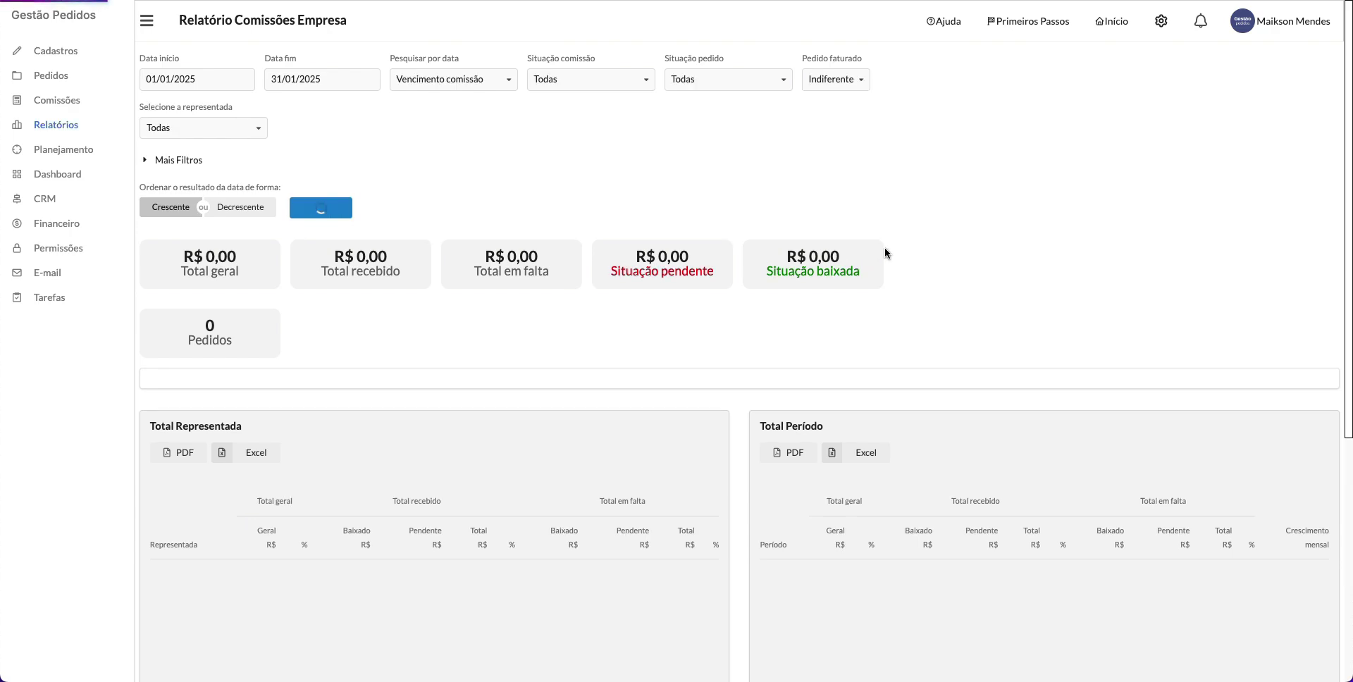
scroll(886, 248, down, 3)
scroll(886, 249, down, 4)
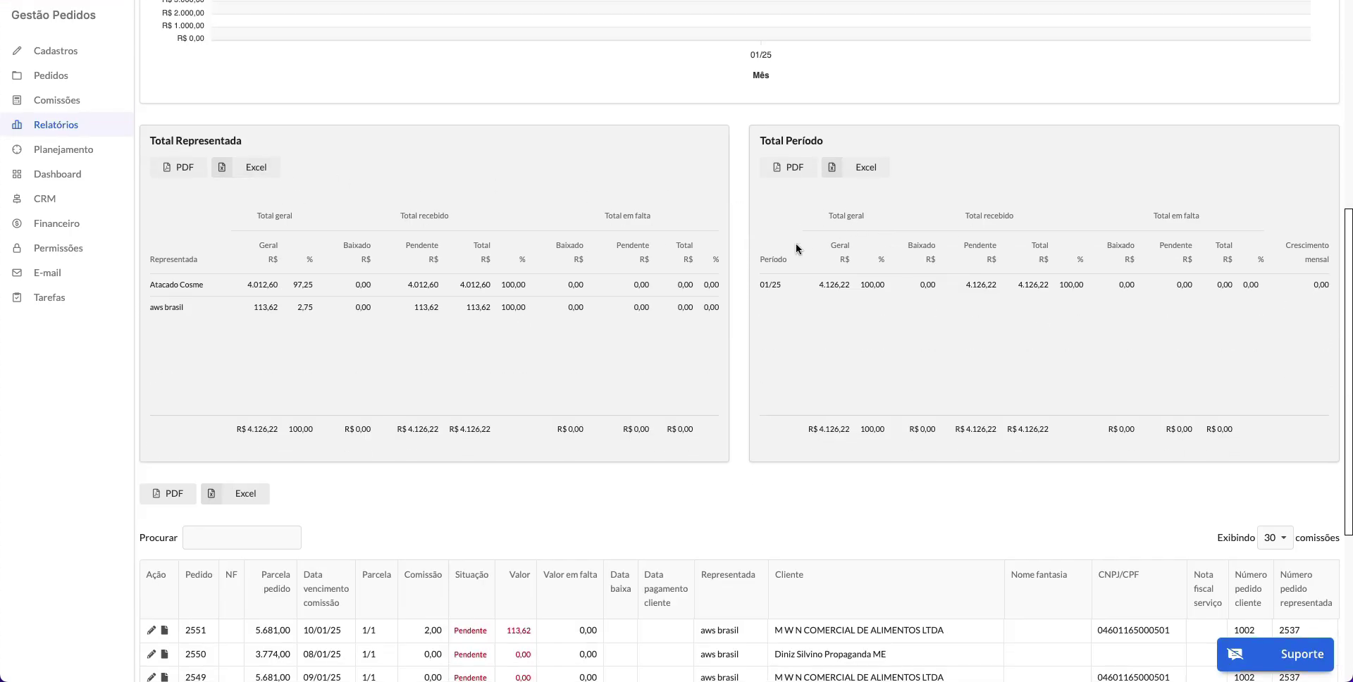
scroll(794, 248, down, 5)
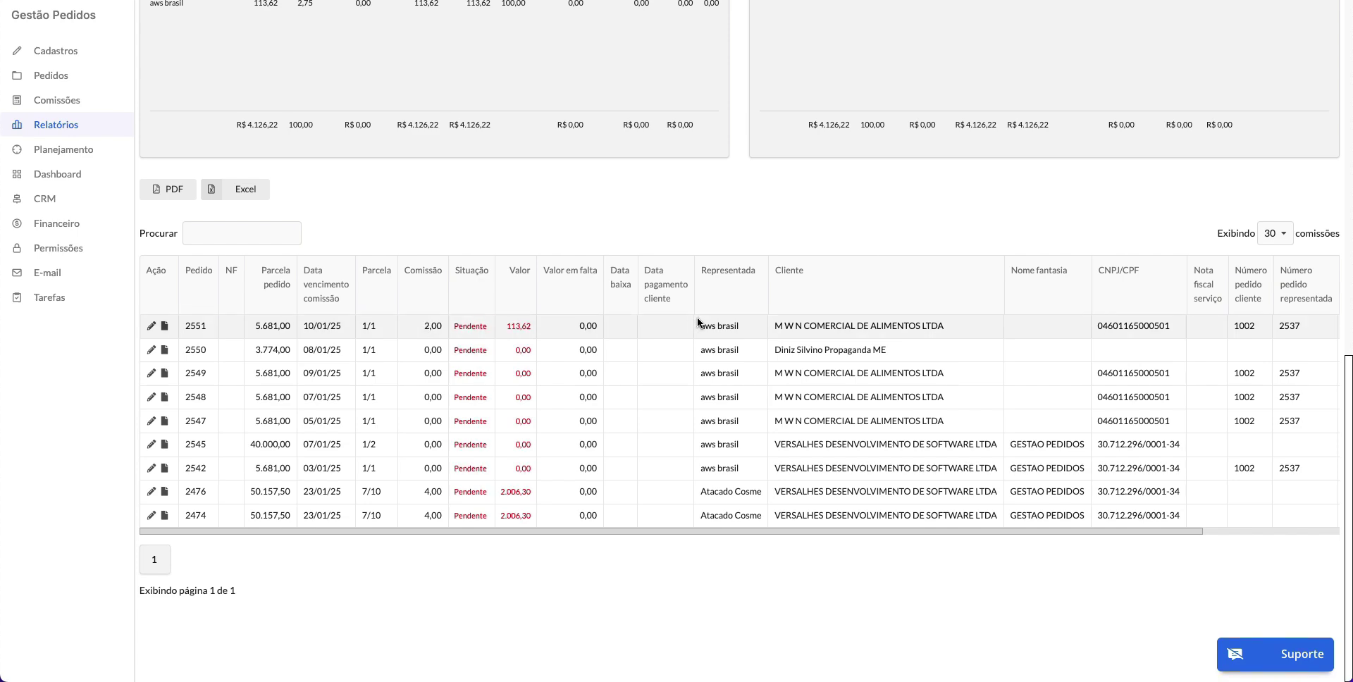
scroll(654, 214, up, 10)
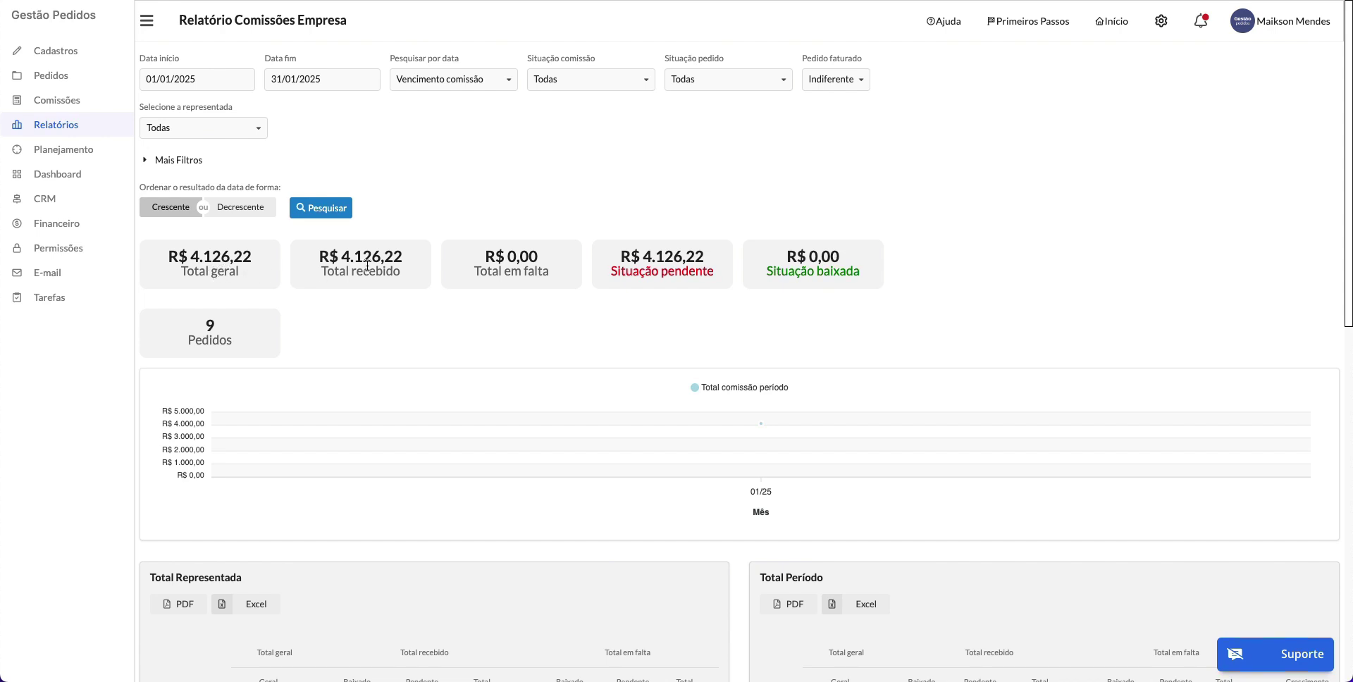
Step: Check the search date options of the Empresa commissions report and review its chart and the Representada and Período summaries
click(470, 86)
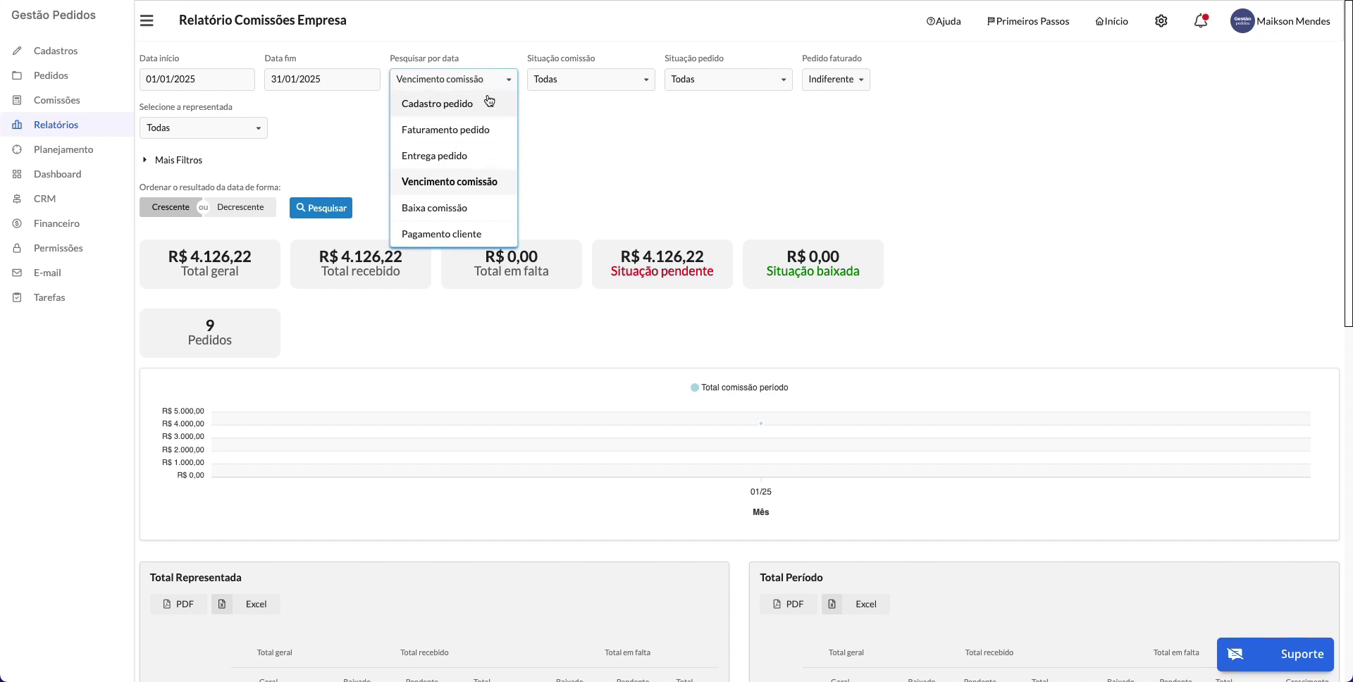
click(605, 131)
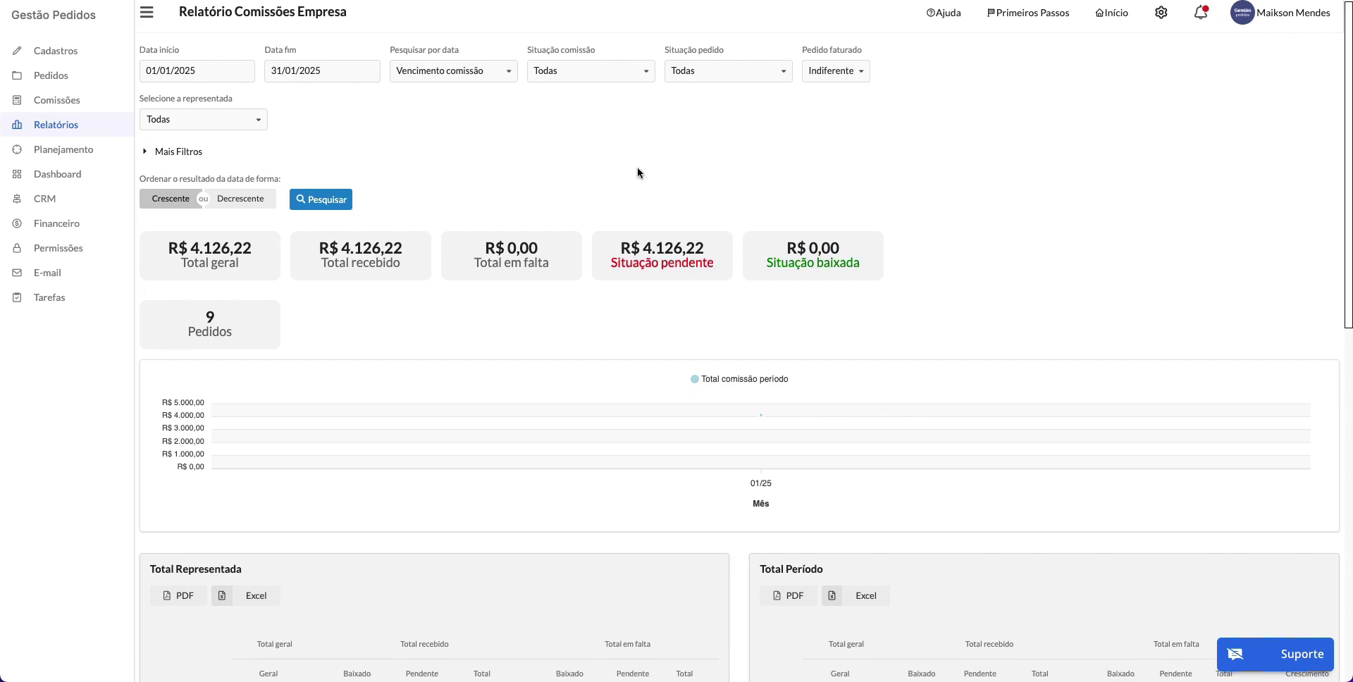
scroll(639, 172, down, 5)
scroll(641, 169, down, 2)
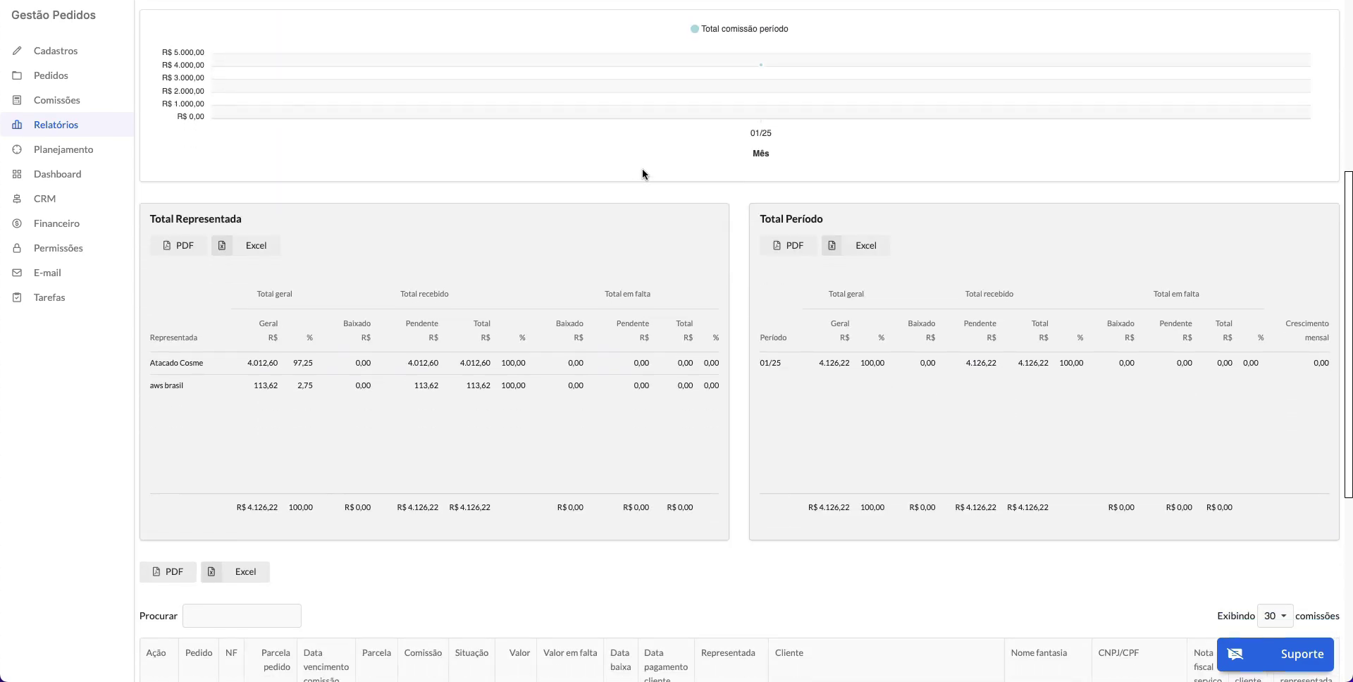
scroll(644, 171, up, 7)
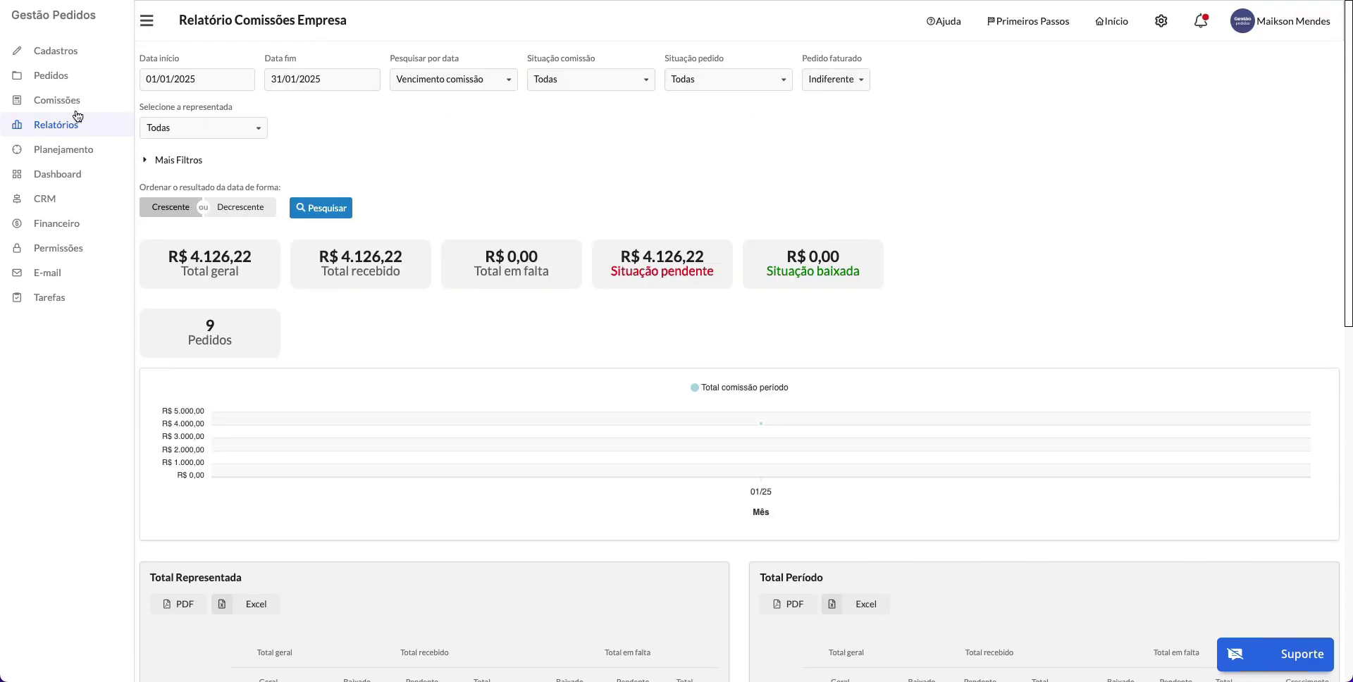
Step: Open the Vendedor commissions report, check its search date options and review the totals by Representada and Vendedor
click(55, 124)
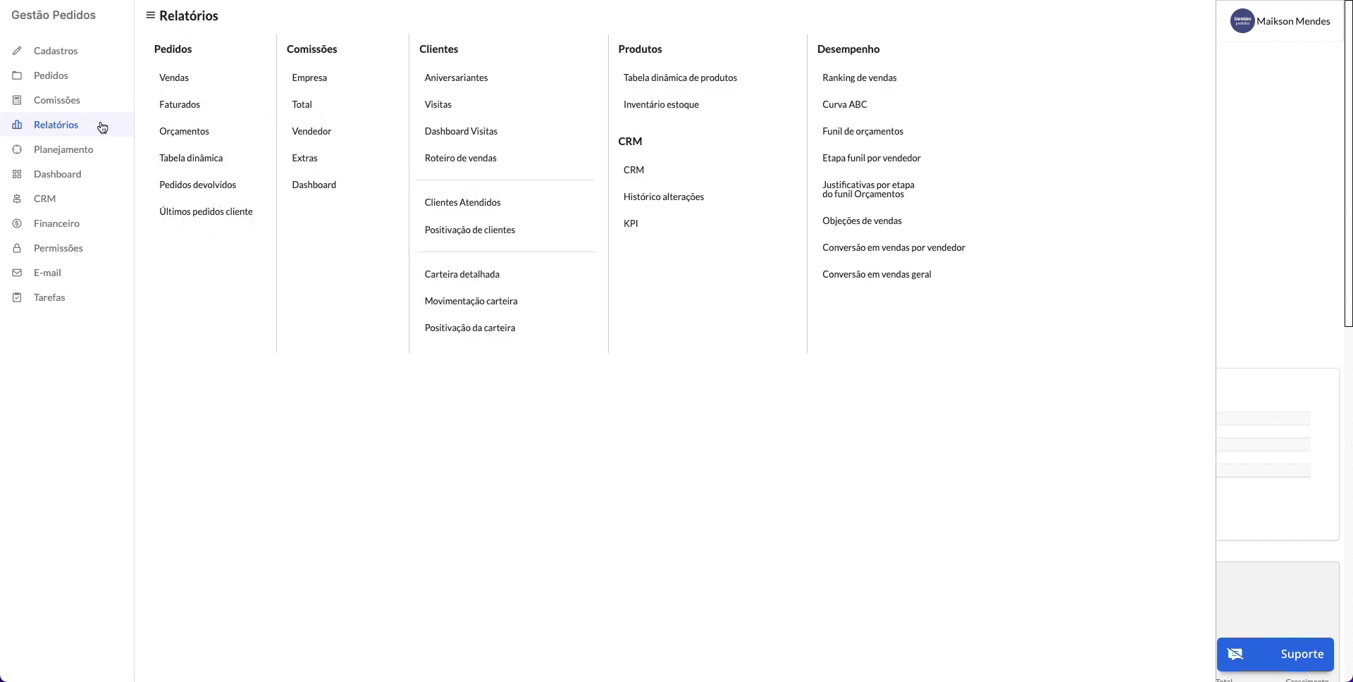
click(344, 130)
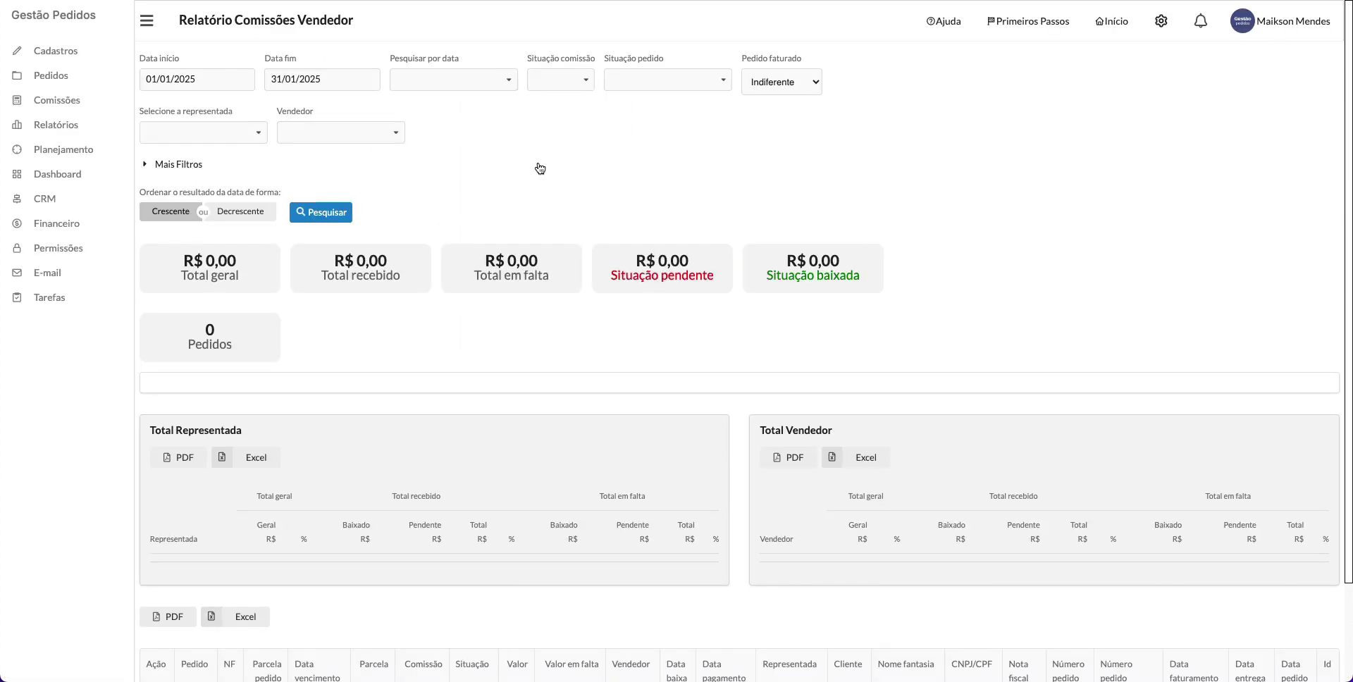
click(502, 83)
click(505, 83)
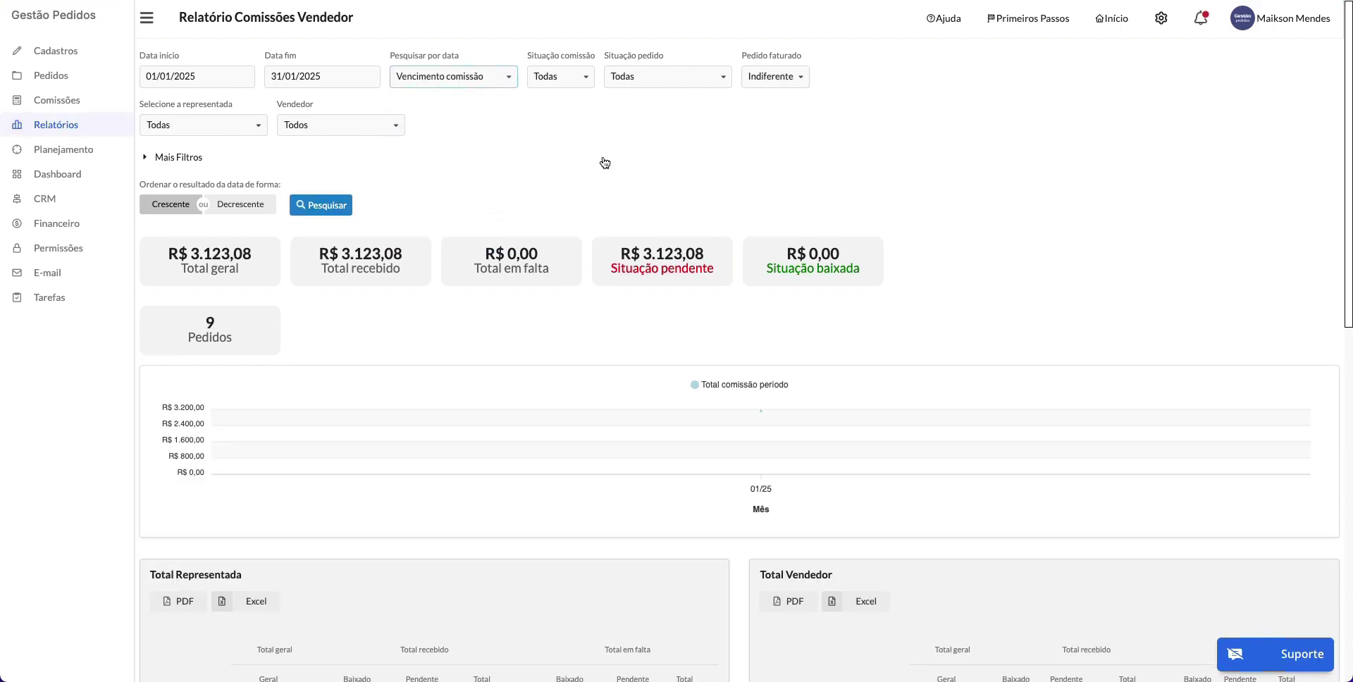
scroll(605, 163, down, 7)
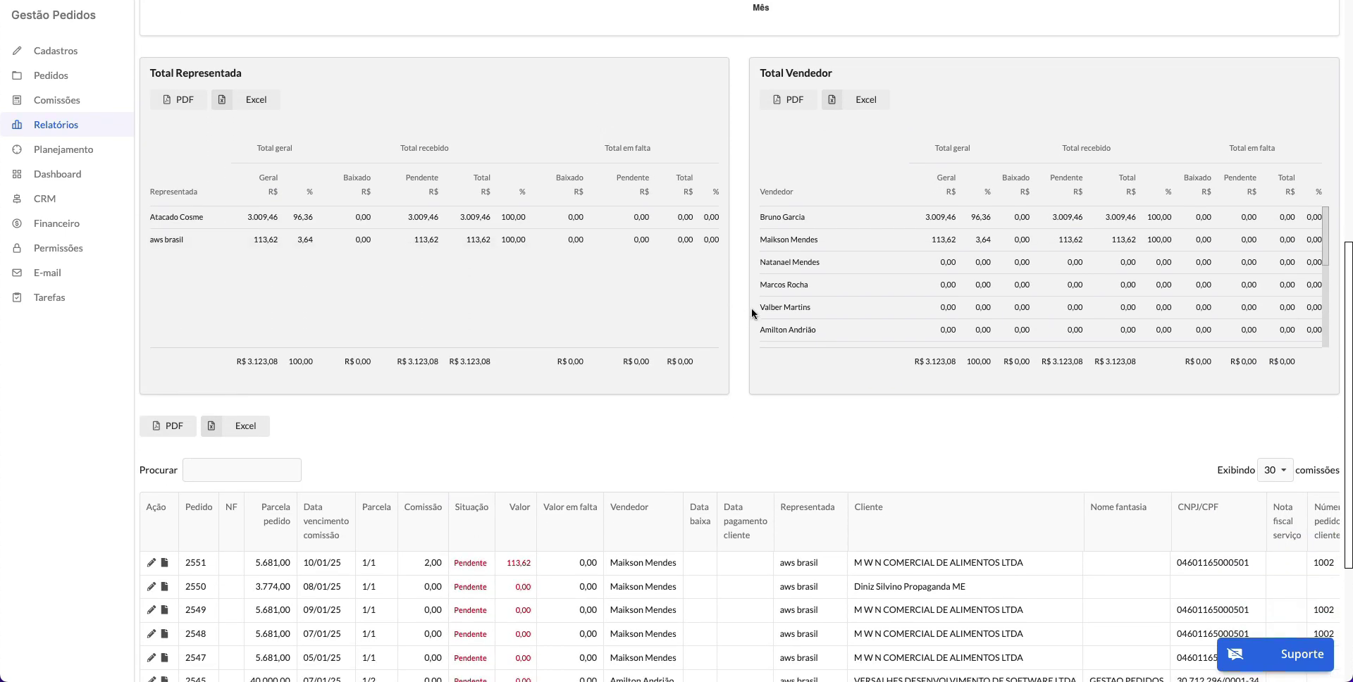
Step: Examine the seller commissions report's order rows, overall totals, period chart and the Total Representada and Total Vendedor tables
scroll(750, 316, down, 2)
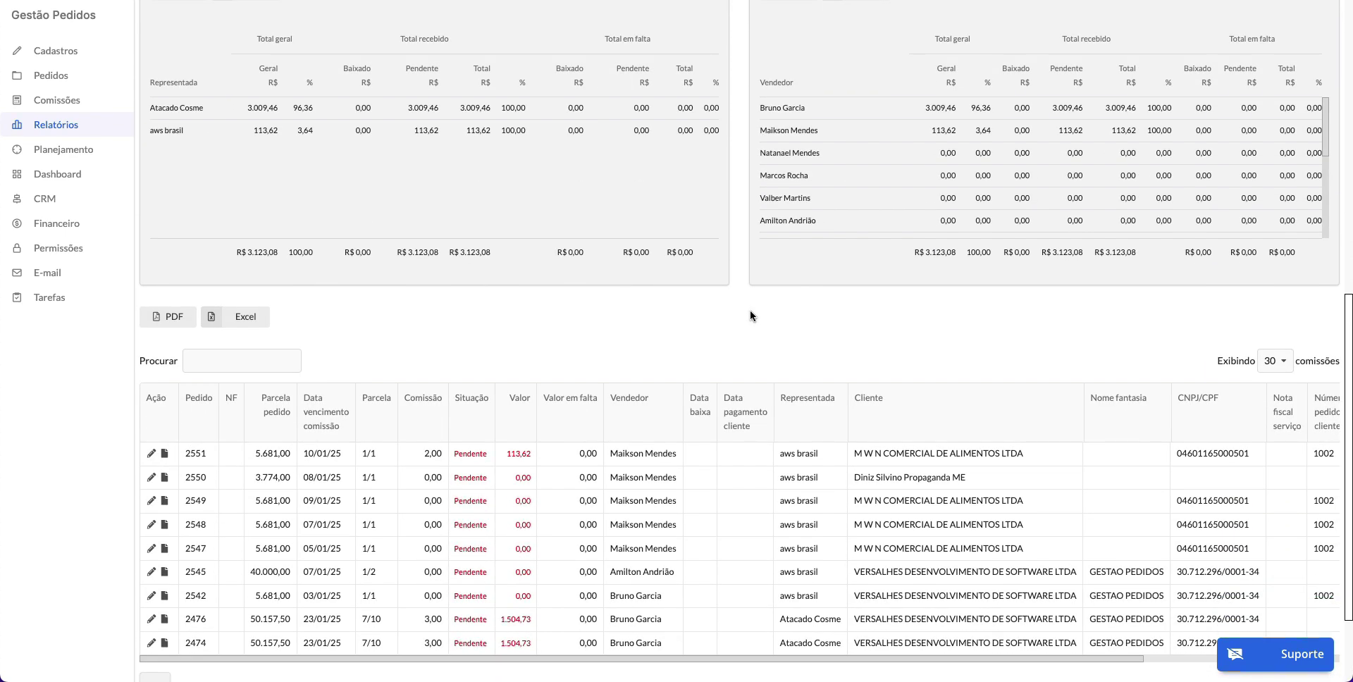
scroll(750, 315, up, 9)
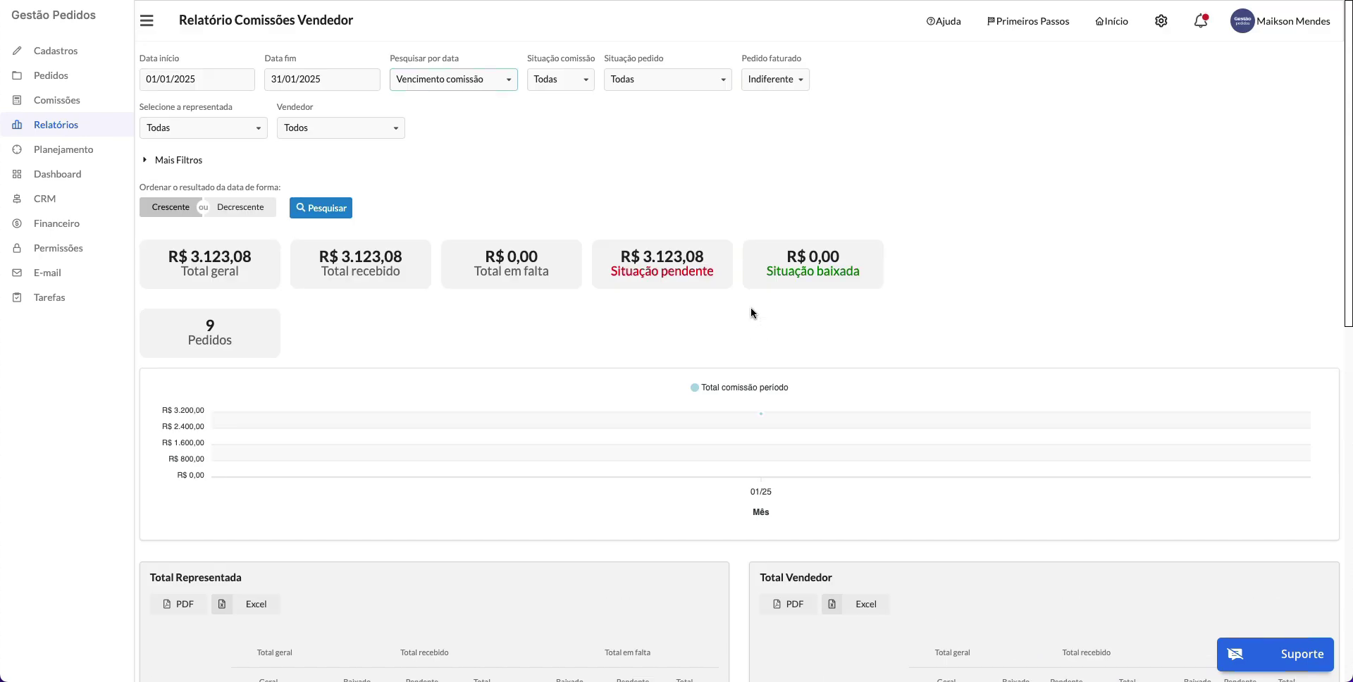
scroll(750, 306, down, 5)
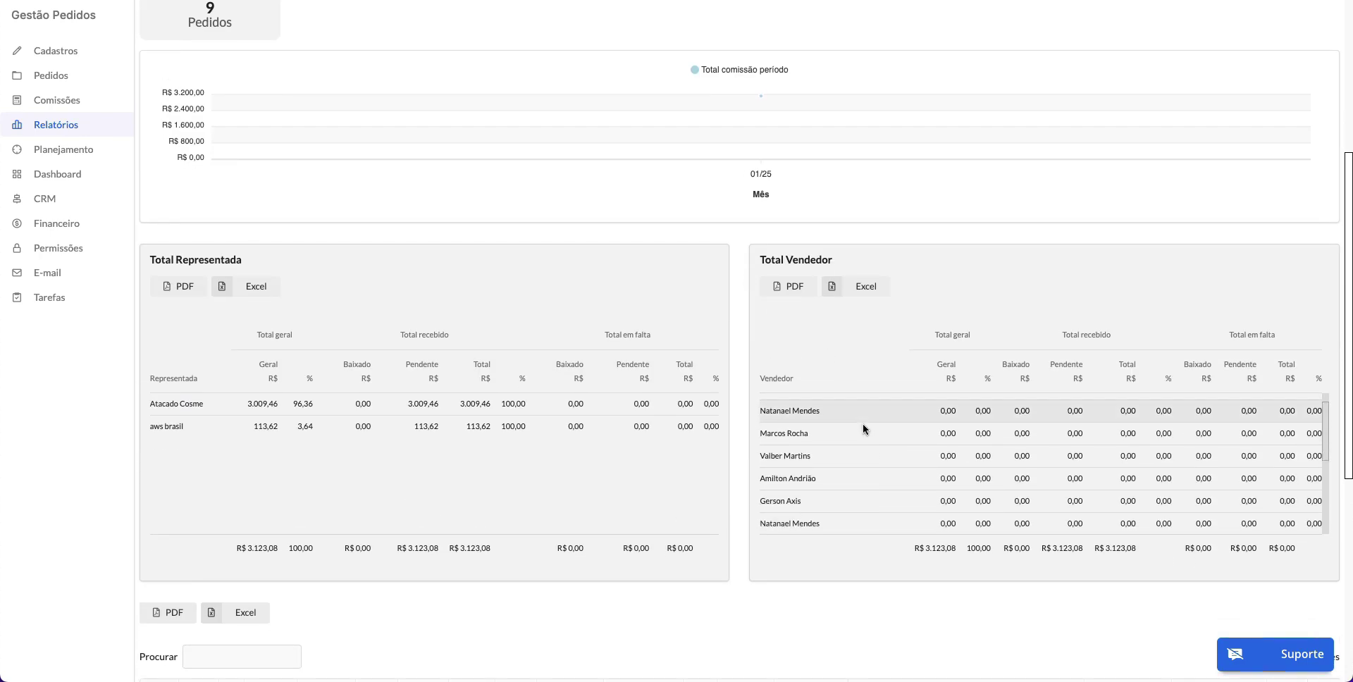
scroll(860, 420, up, 1)
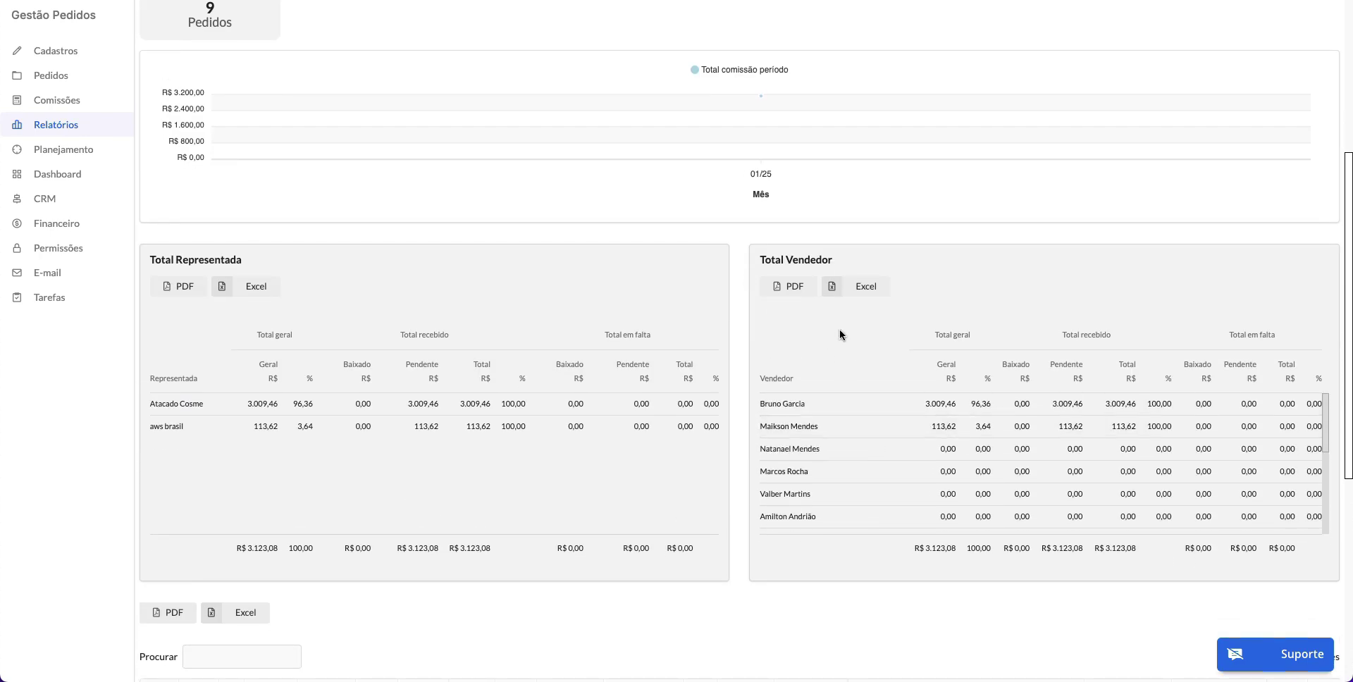
scroll(840, 335, up, 5)
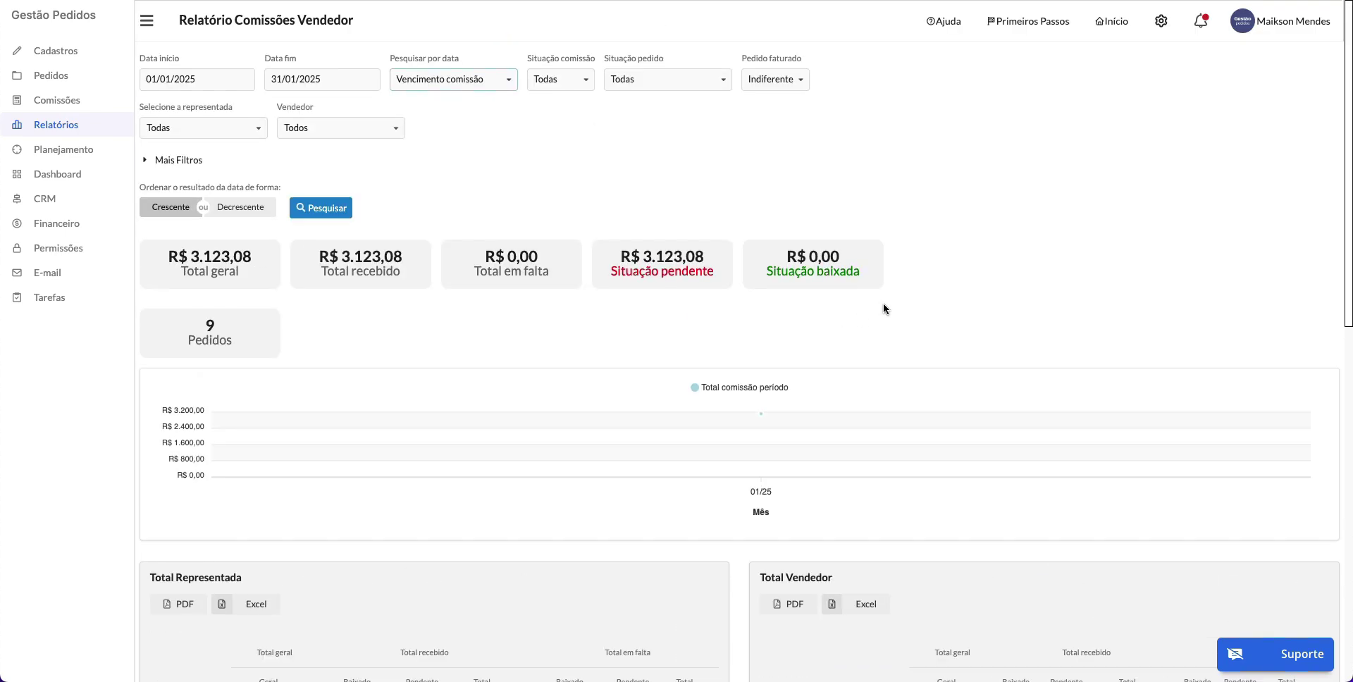
scroll(884, 308, down, 8)
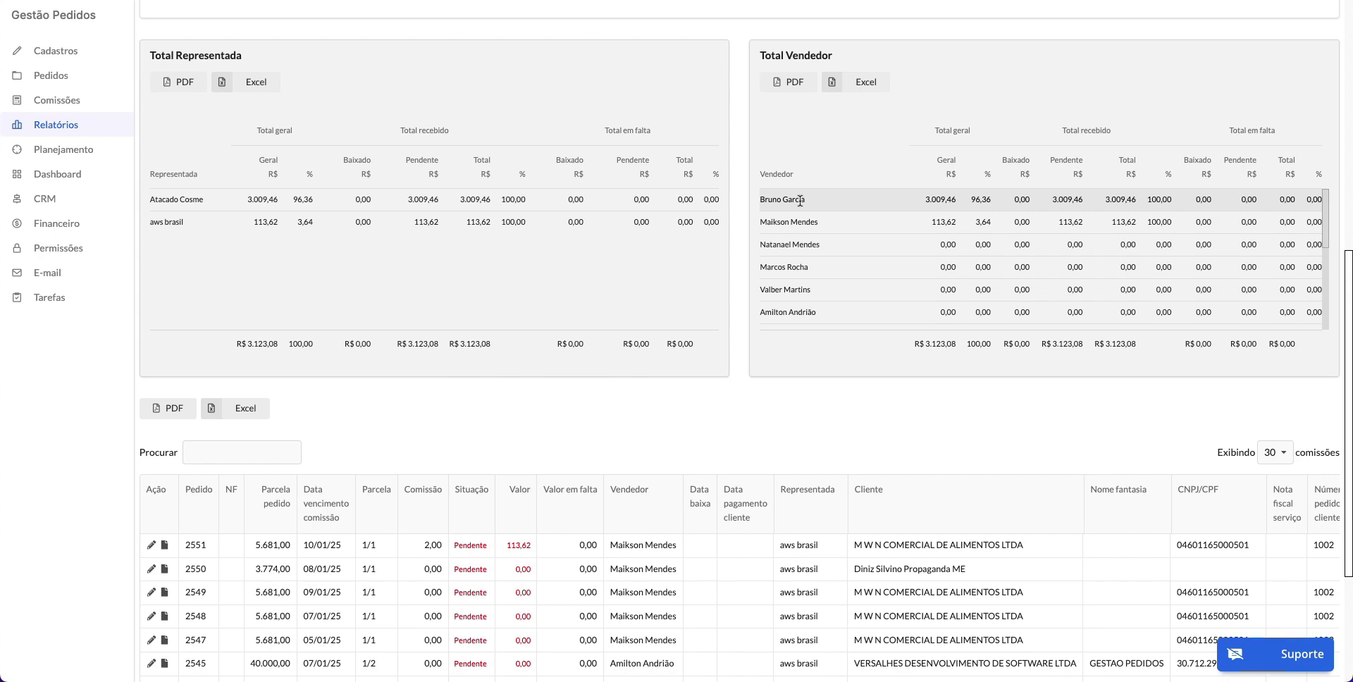
Step: Filter the commissions report by the seller matching the logged-in account and run the search for 01/01/2025 to 31/01/2025
scroll(649, 236, up, 8)
click(347, 128)
click(315, 203)
click(323, 213)
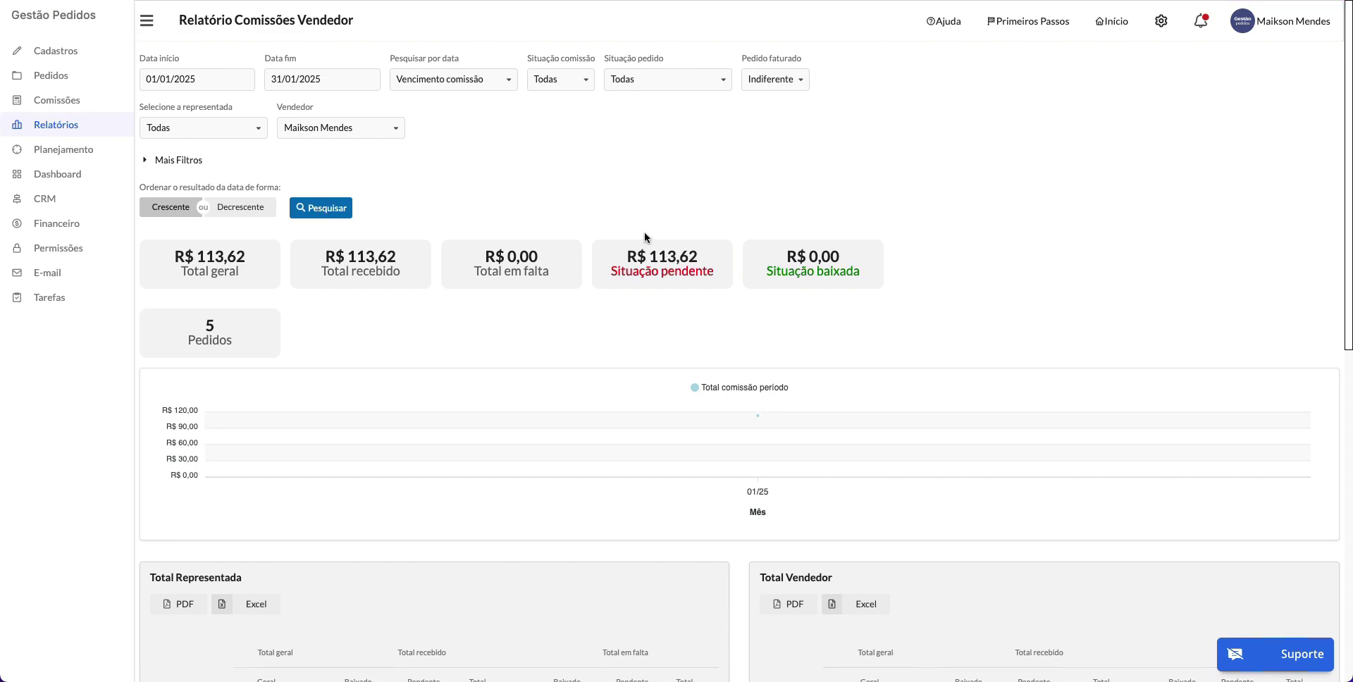
Step: Review the filtered seller's commission totals, the Representada and Vendedor summaries and the individual order commission rows
scroll(645, 234, down, 8)
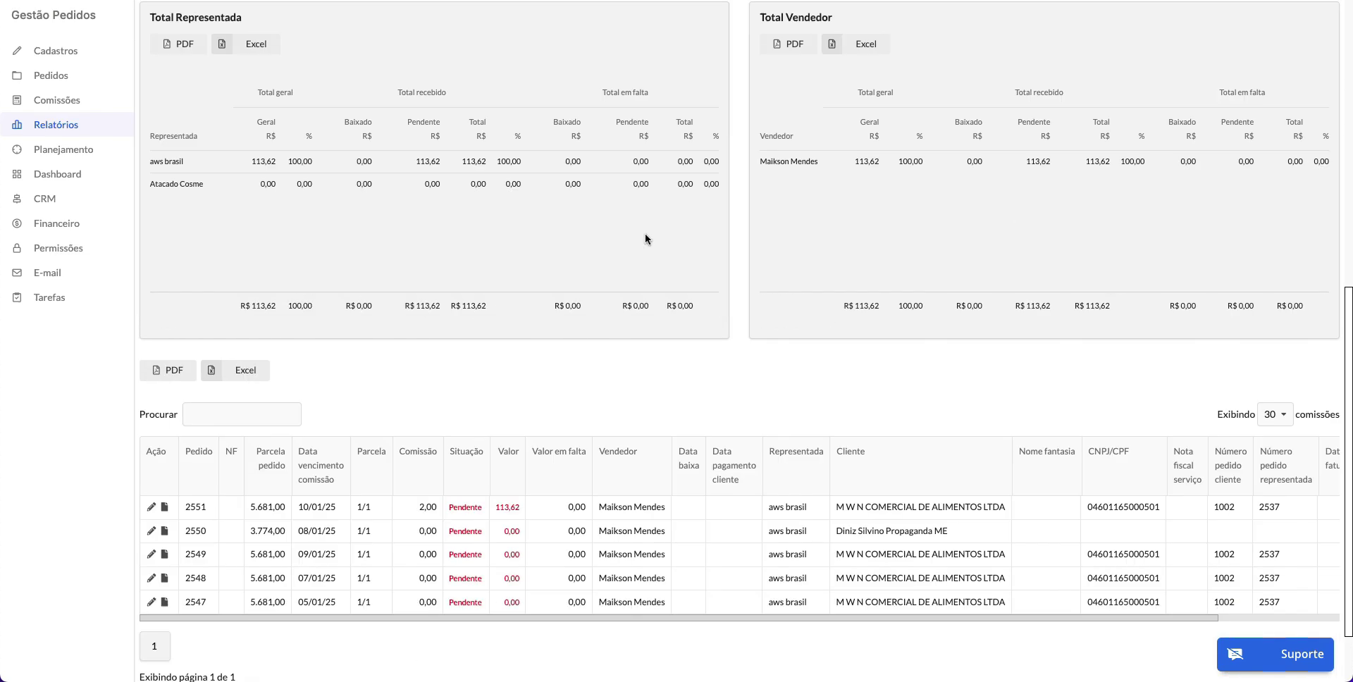
scroll(765, 205, up, 4)
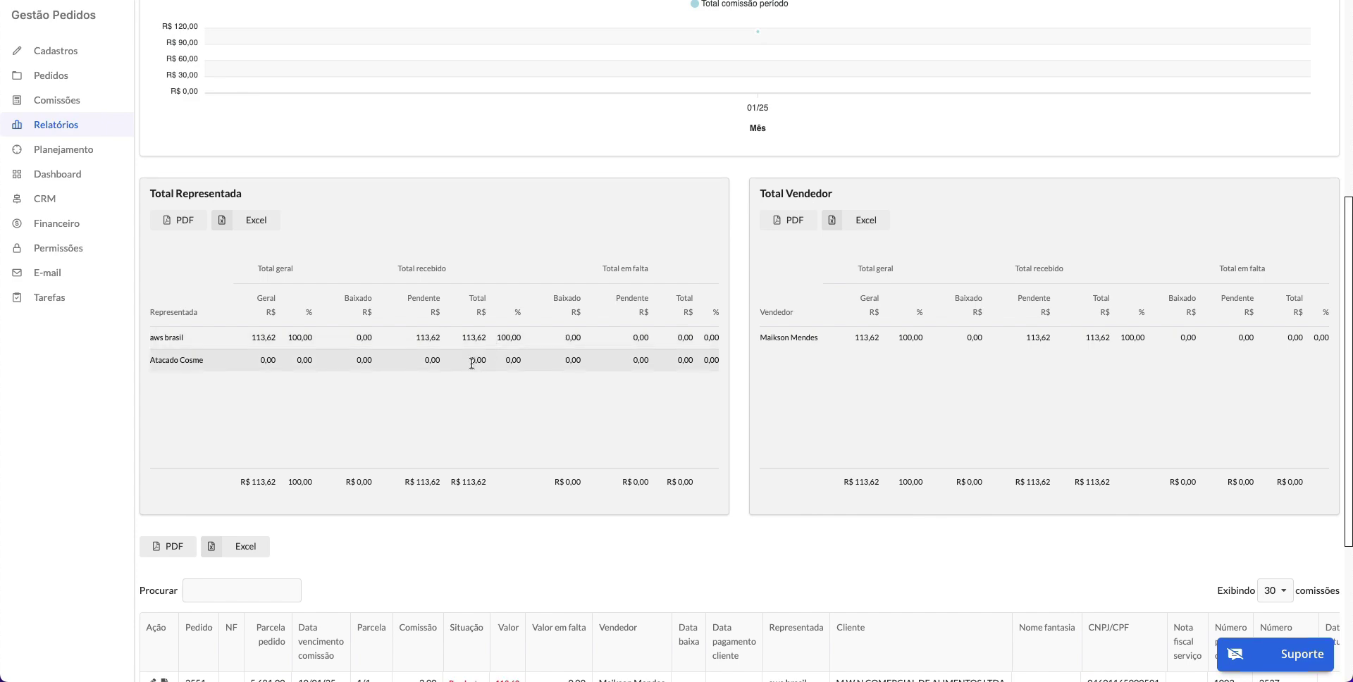
scroll(476, 367, down, 3)
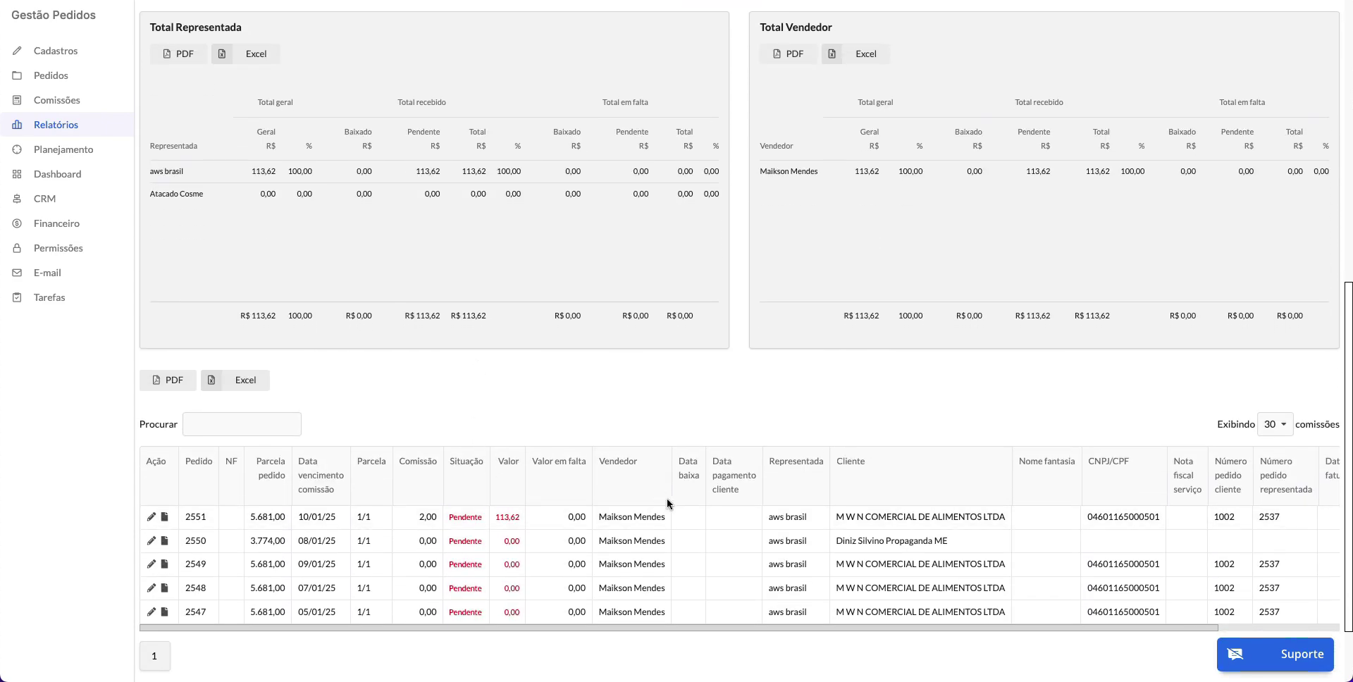
scroll(667, 498, up, 10)
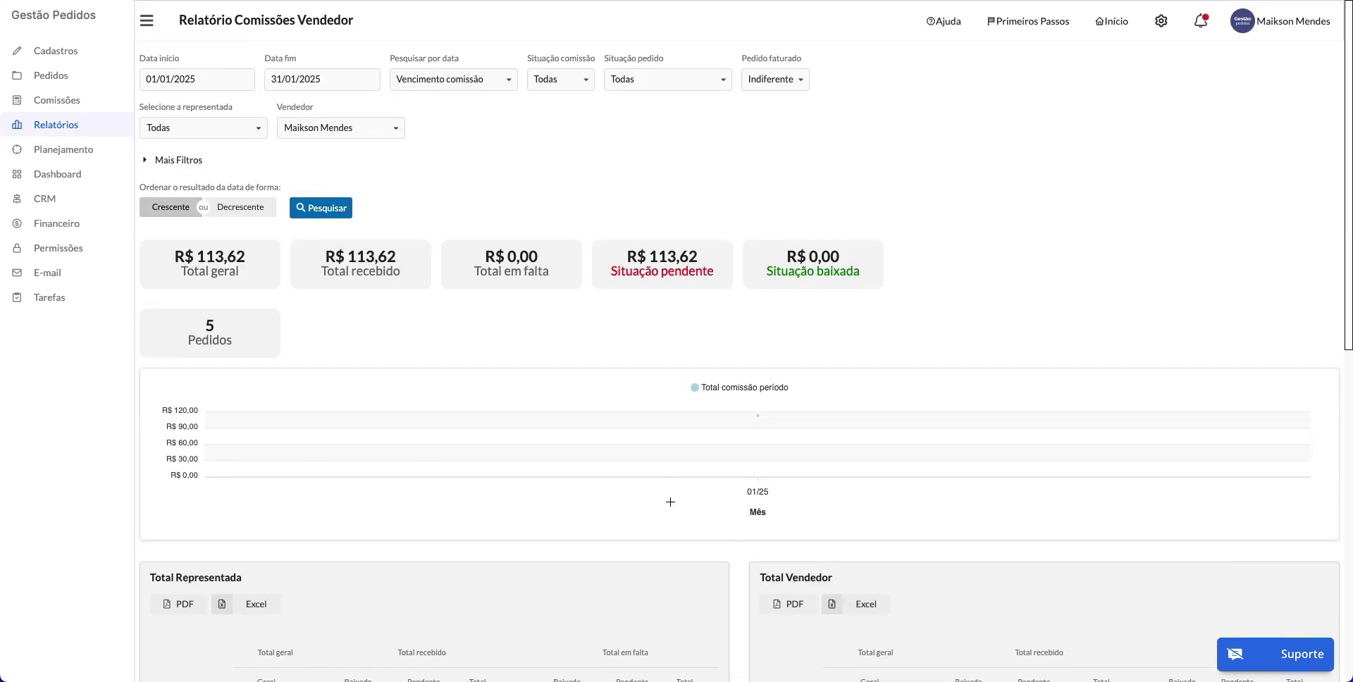